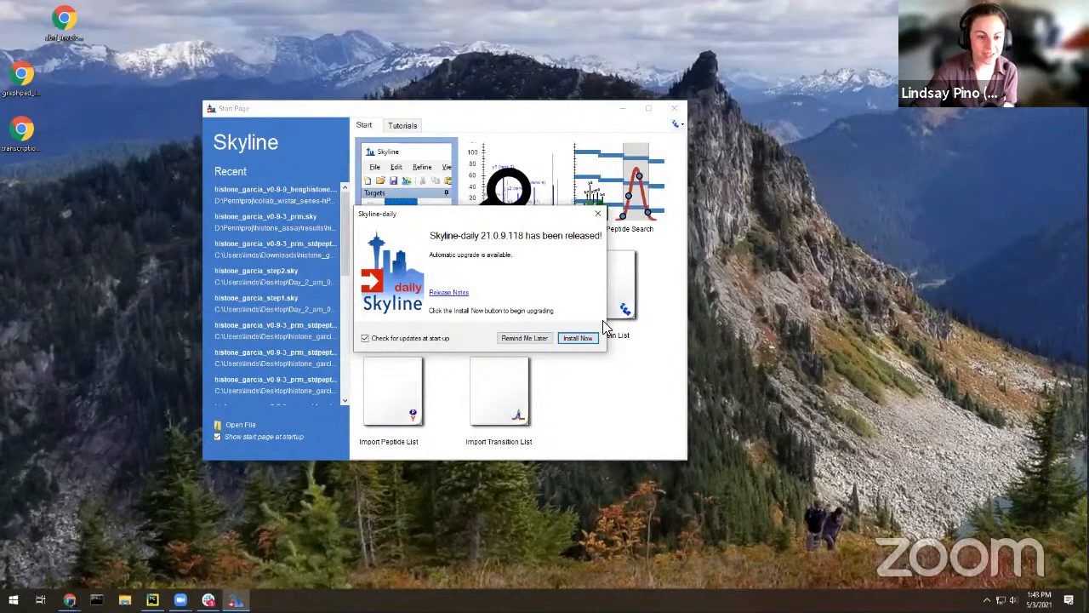
# Postpone the Skyline-daily upgrade and switch to Chrome to consult the protein table at the start of the plasma tutorial.
pyautogui.click(529, 338)
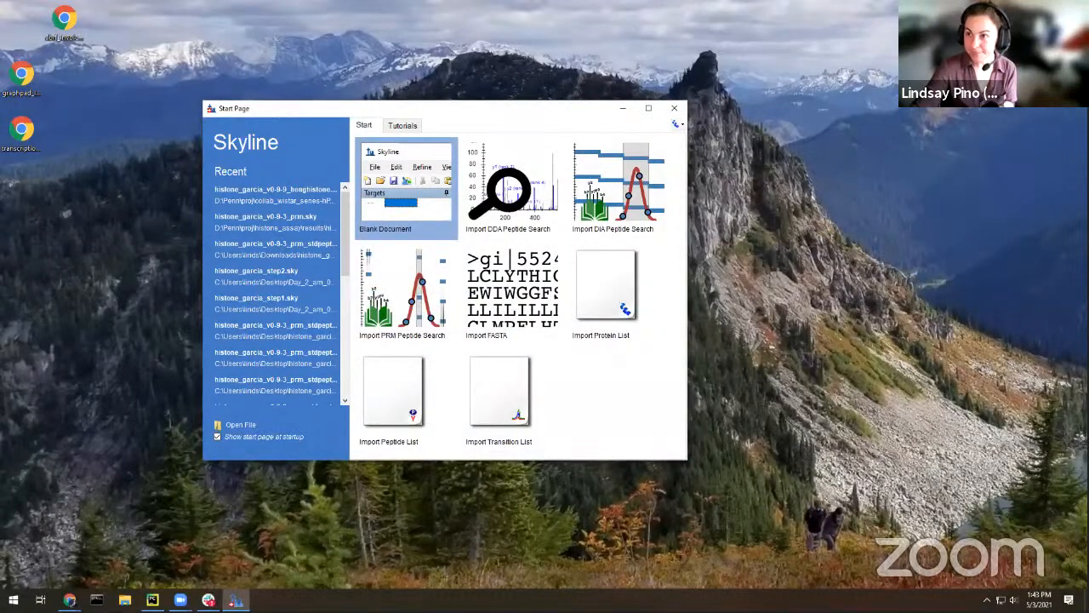
pyautogui.click(72, 602)
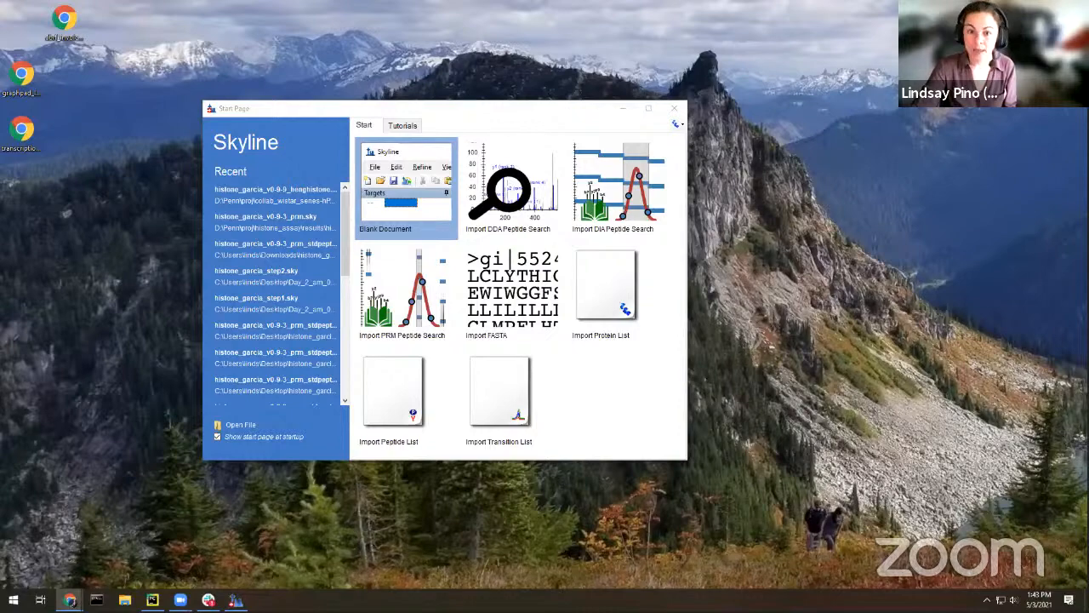
pyautogui.hotkey('ctrl', 'shift', 'n')
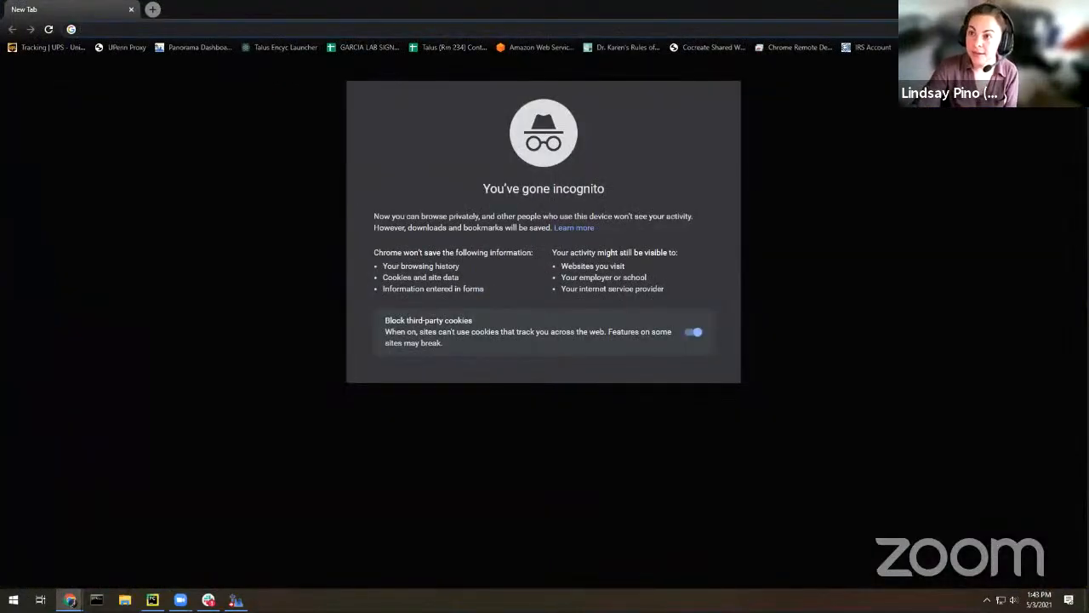
pyautogui.hotkey('alt', 'Tab')
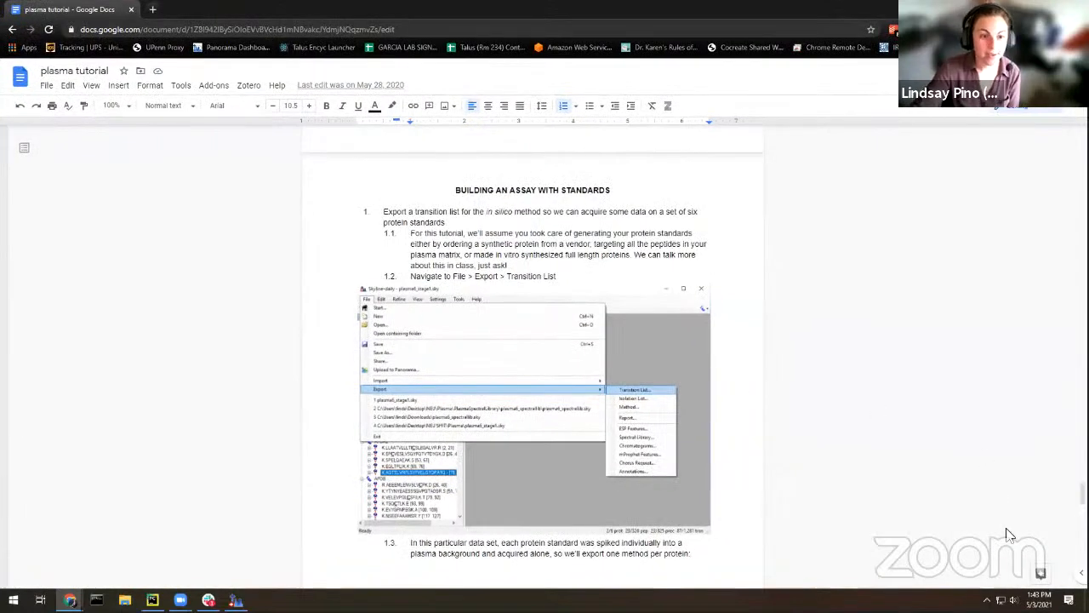
pyautogui.scroll(15, 918, 423)
pyautogui.scroll(20, 936, 418)
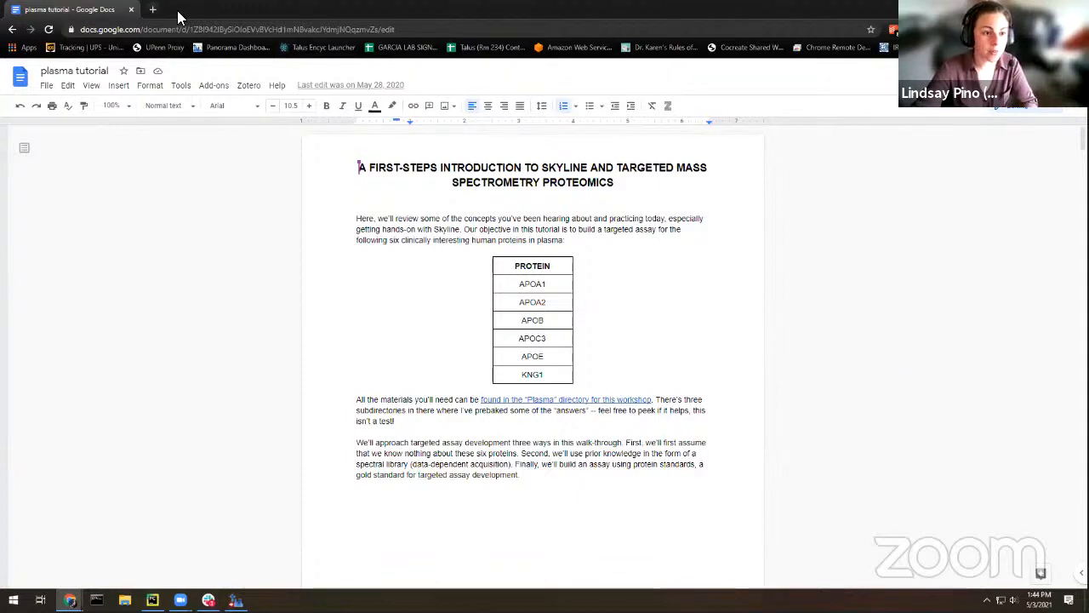
# Go to uniprot.org in a new incognito window and open the Retrieve/ID mapping tool.
pyautogui.hotkey('ctrl', 'shift', 'n')
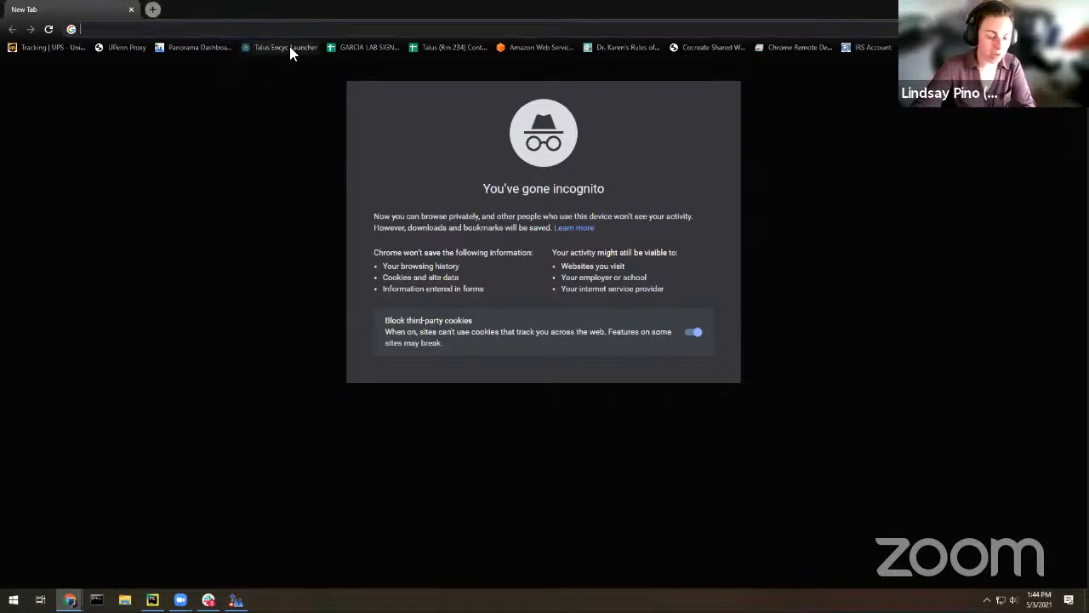
pyautogui.write('uniprot.o')
pyautogui.press('Return')
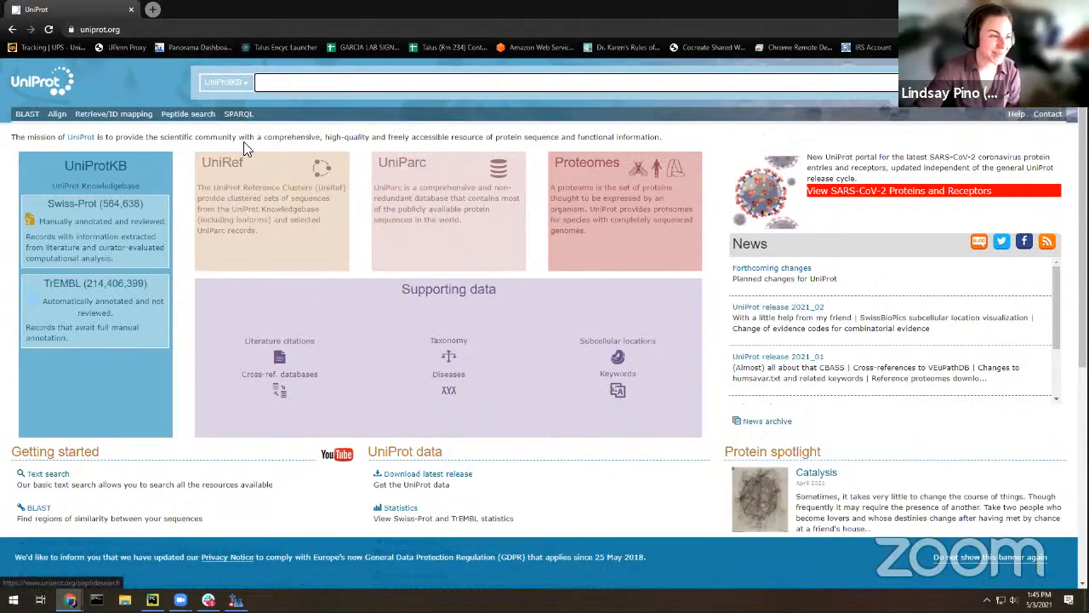
pyautogui.click(134, 118)
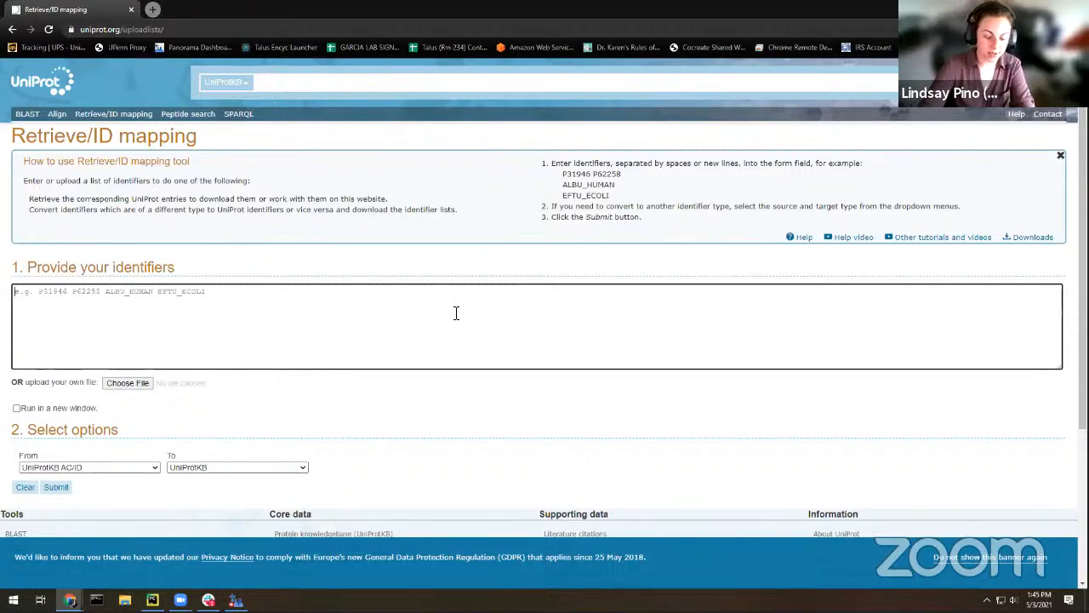
# Enter the identifiers APOA1, APOA2, APOB, APOC3, APOE and KNG1 on separate lines.
pyautogui.write('APOA1 ')
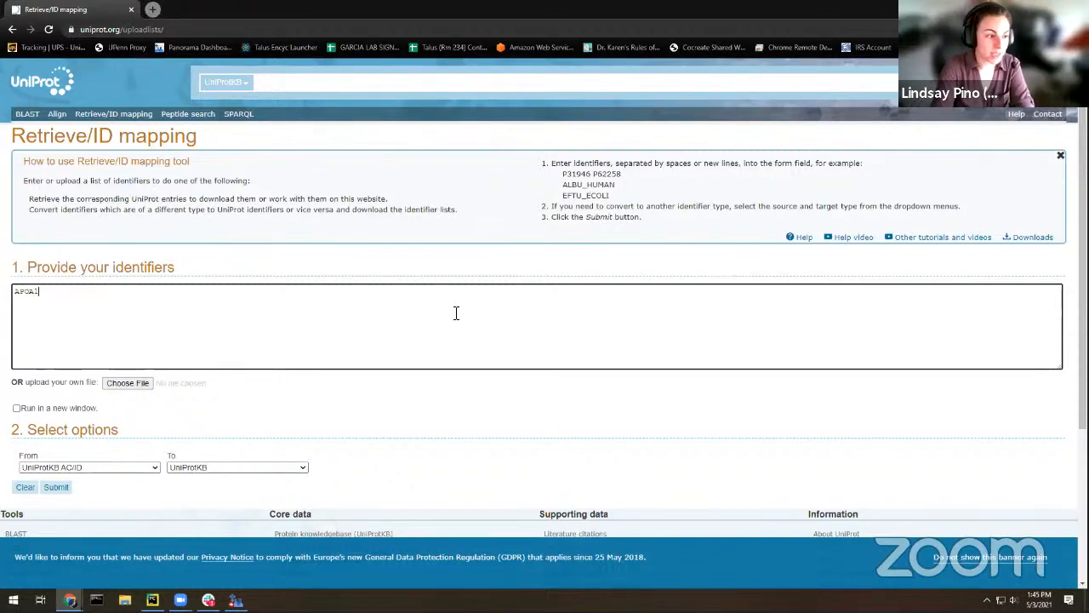
pyautogui.write('APO')
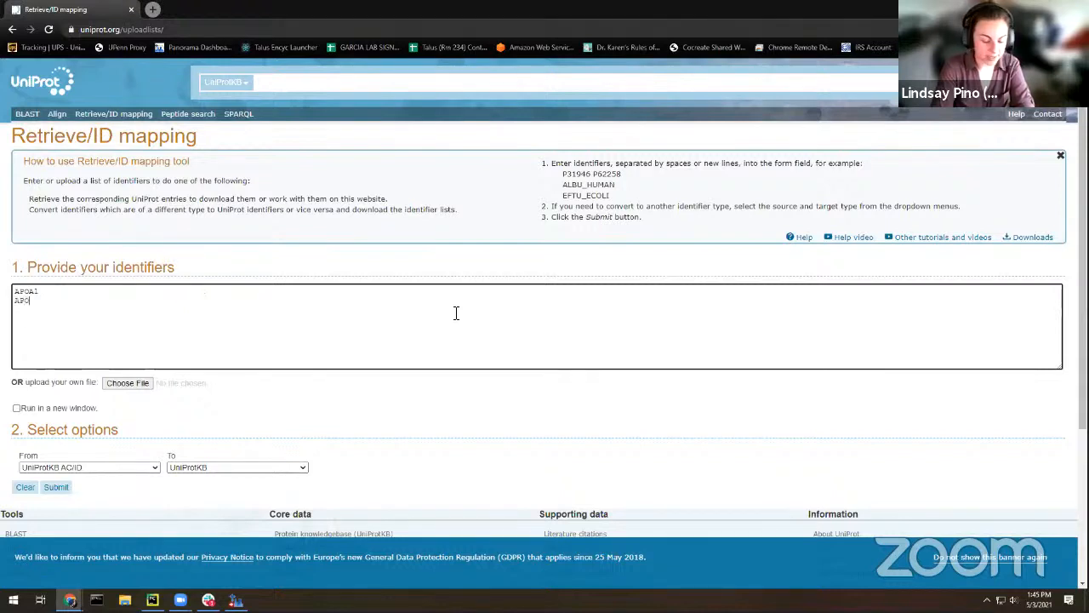
pyautogui.write('A2')
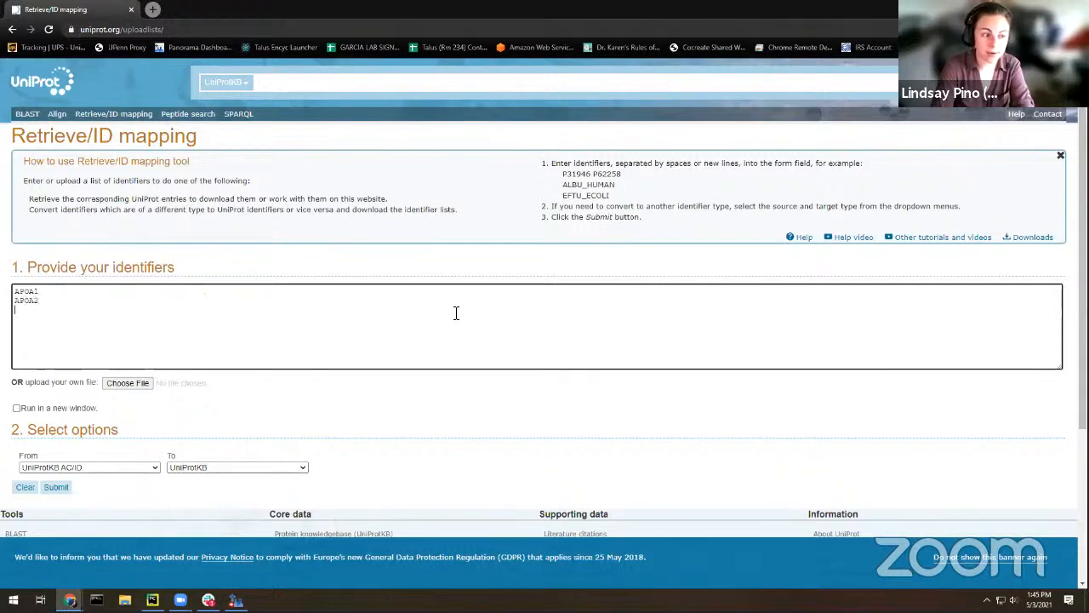
pyautogui.press('Return')
pyautogui.write('APOB')
pyautogui.press('Return')
pyautogui.write('APOC3')
pyautogui.press('Return')
pyautogui.write('APOE')
pyautogui.press('Return')
pyautogui.write('KNG1')
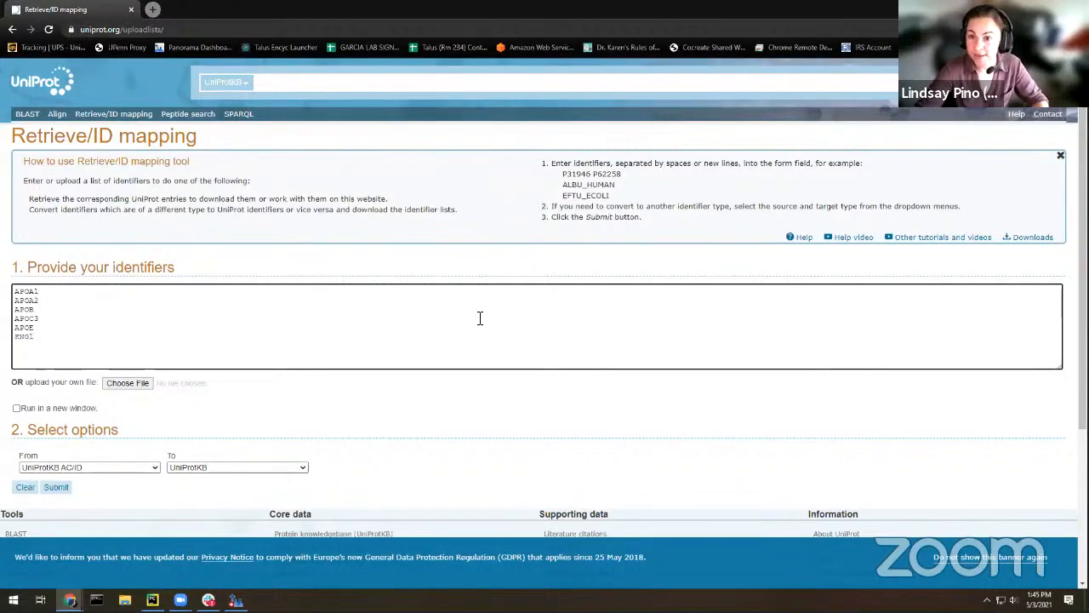
# Set the source identifier type to Gene name and the organism to Homo sapiens (Human), and submit the mapping to UniProtKB.
pyautogui.scroll(-2, 479, 319)
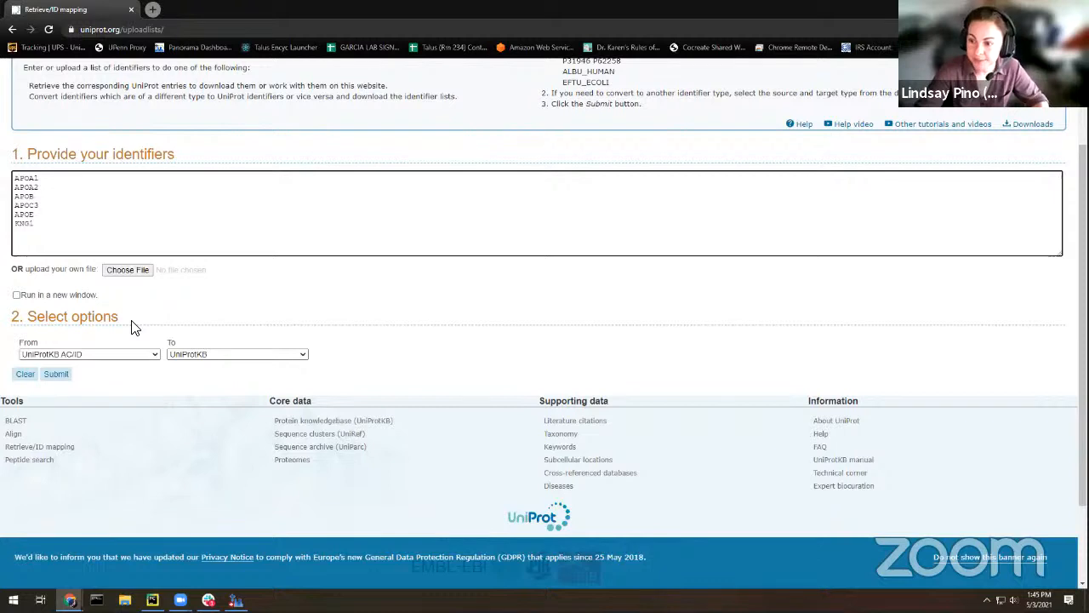
pyautogui.click(141, 354)
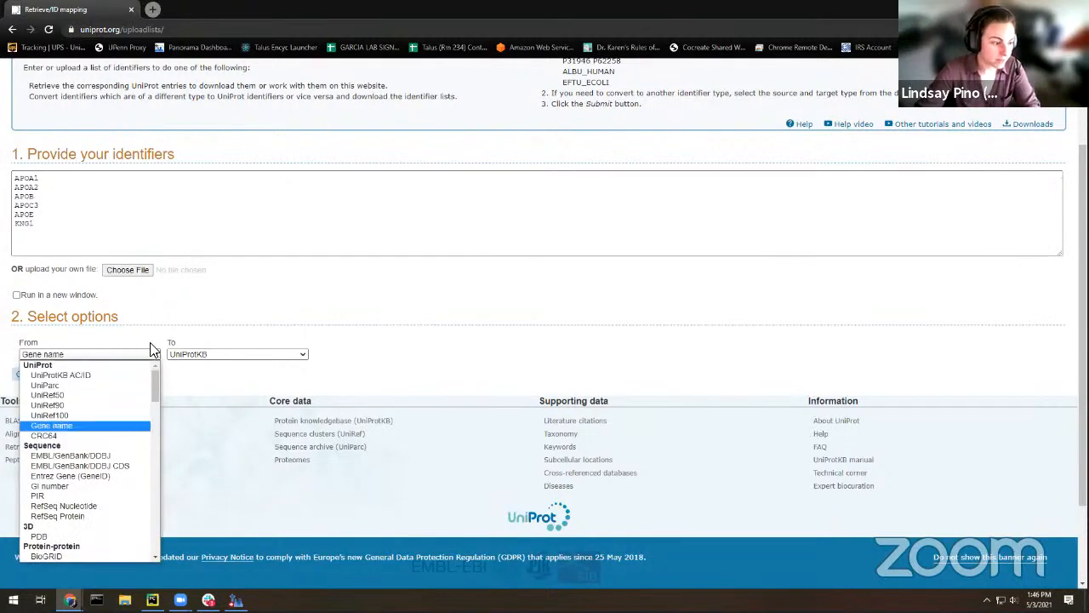
pyautogui.click(77, 428)
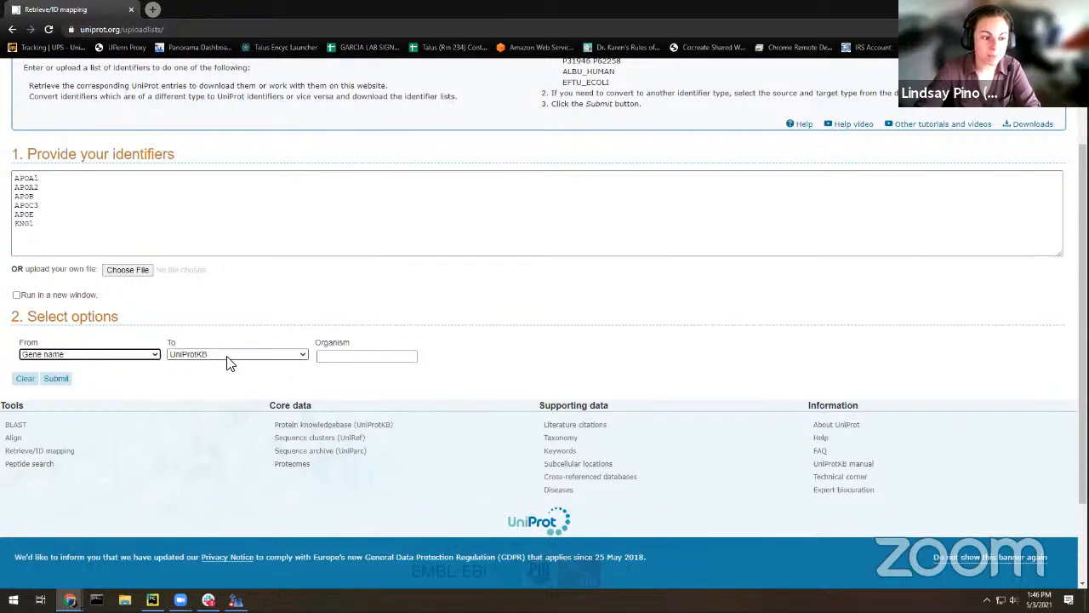
pyautogui.click(376, 358)
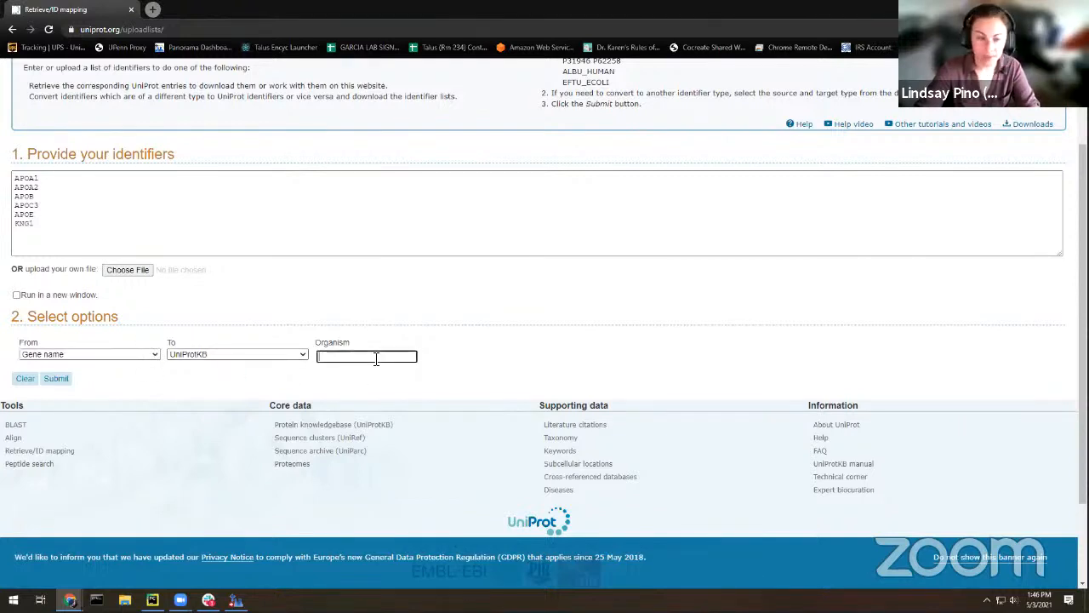
pyautogui.write('human')
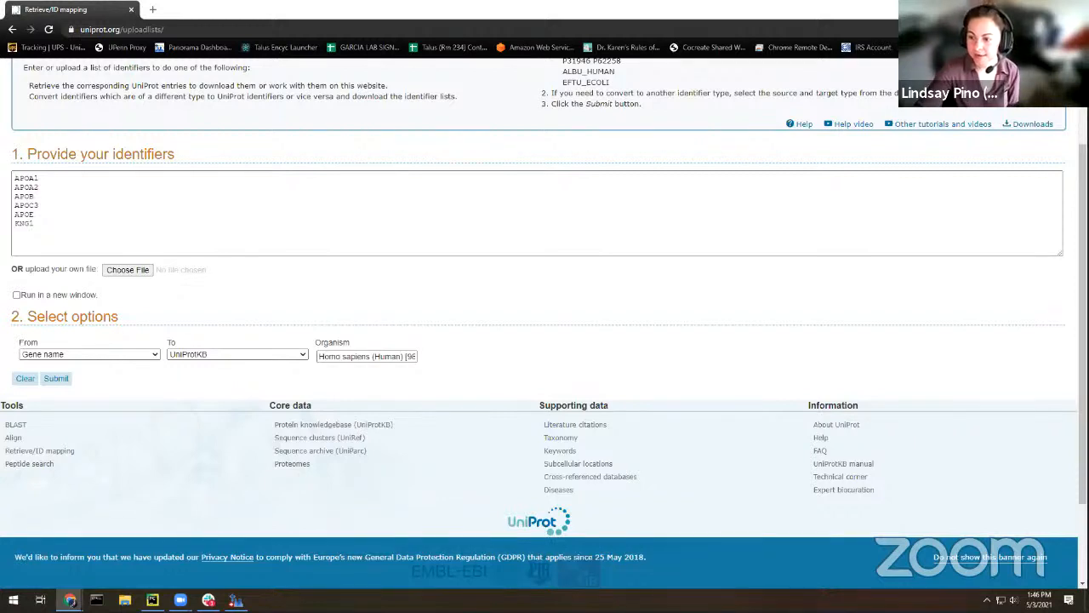
pyautogui.click(54, 382)
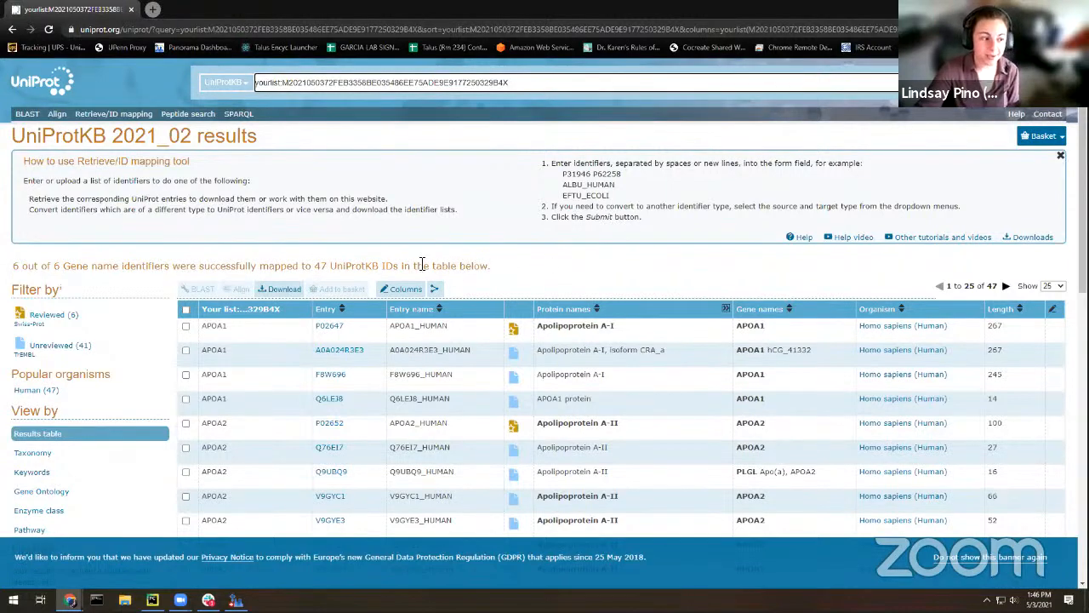
# Filter the results to reviewed Swiss-Prot entries and download all of them as an uncompressed FASTA (canonical) file.
pyautogui.click(60, 325)
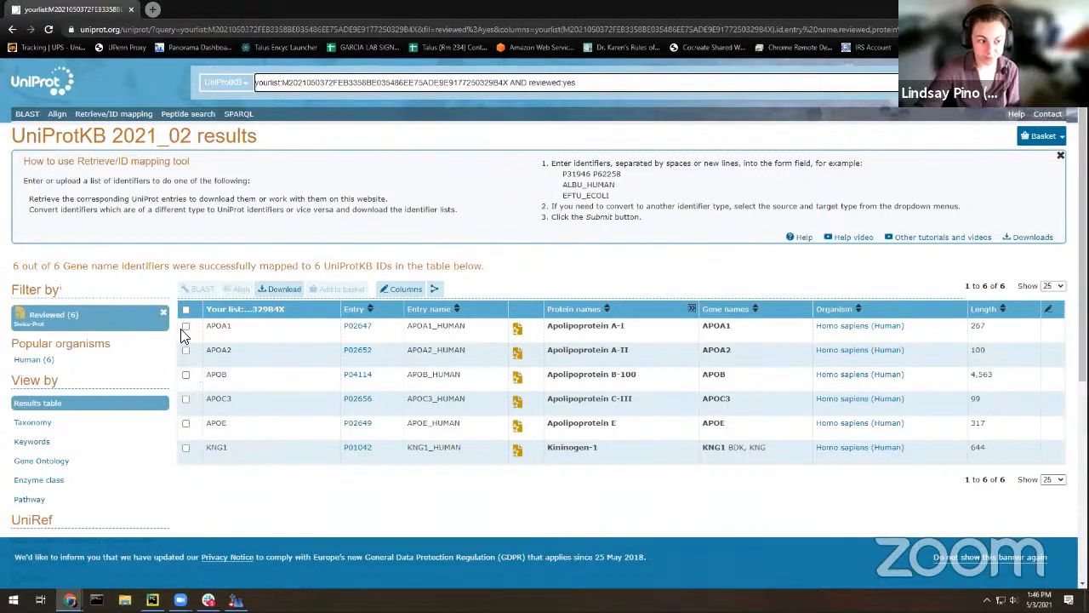
pyautogui.click(284, 290)
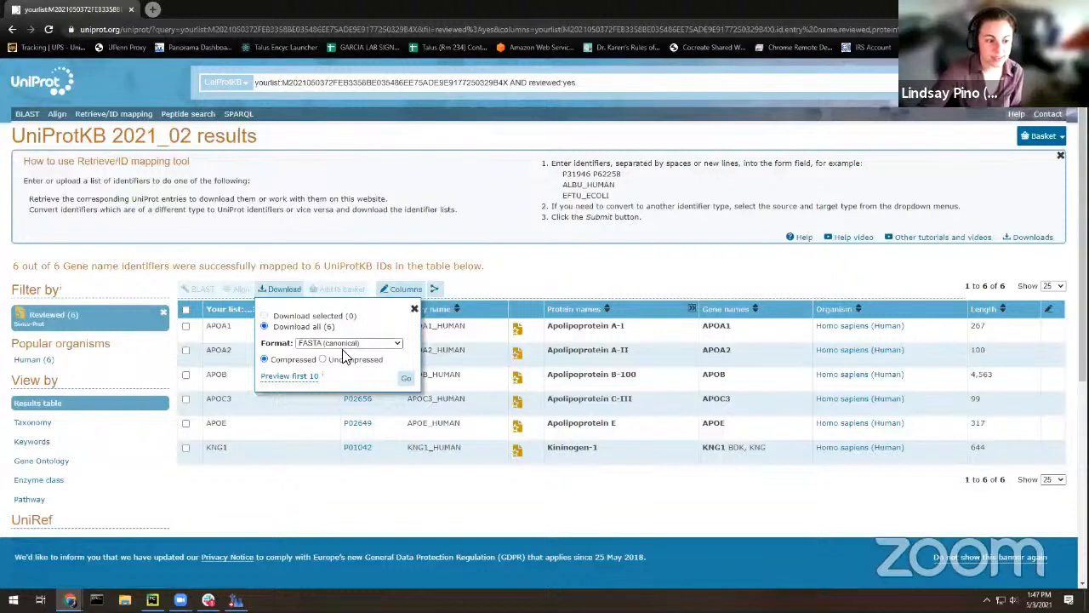
pyautogui.click(399, 343)
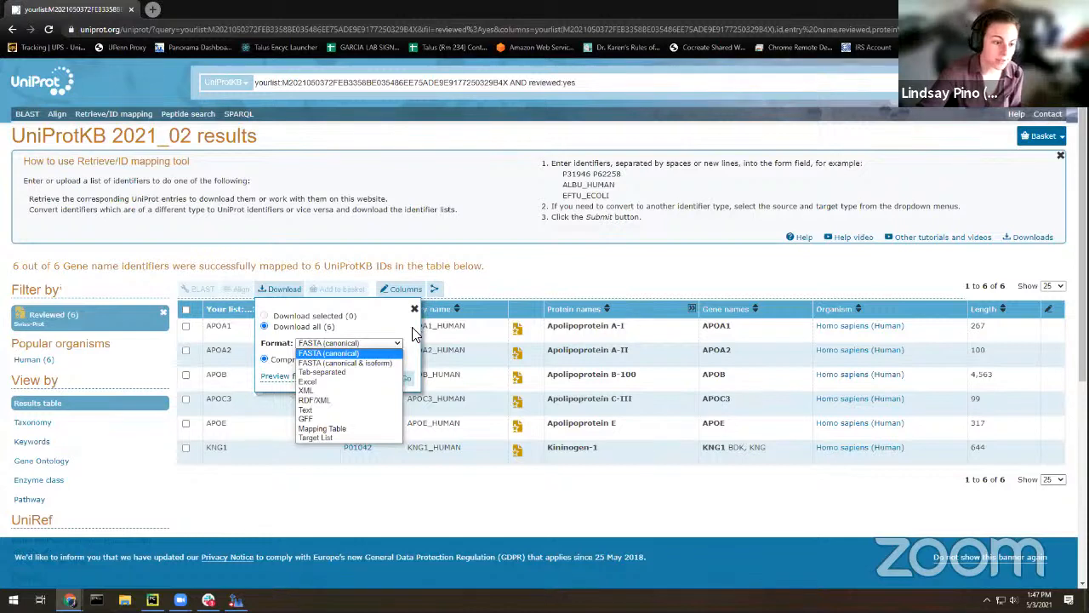
pyautogui.click(414, 333)
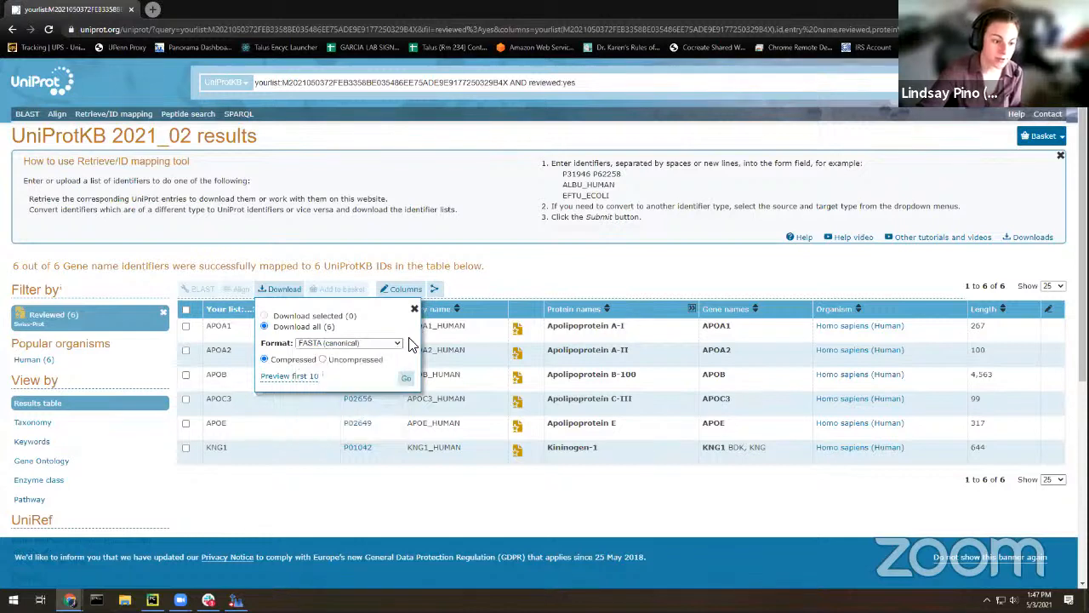
pyautogui.click(324, 359)
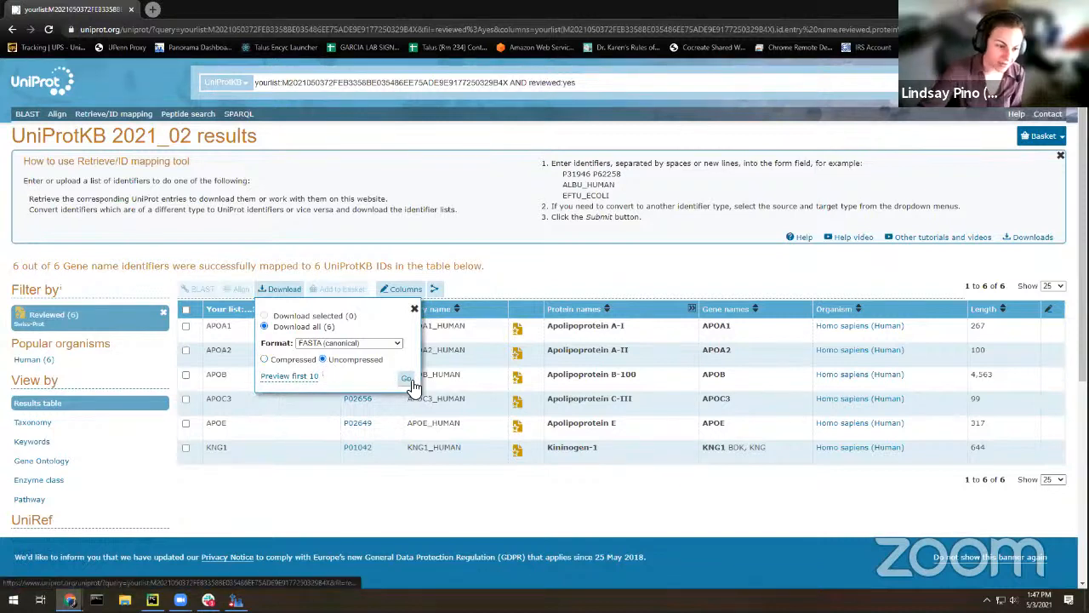
pyautogui.click(414, 382)
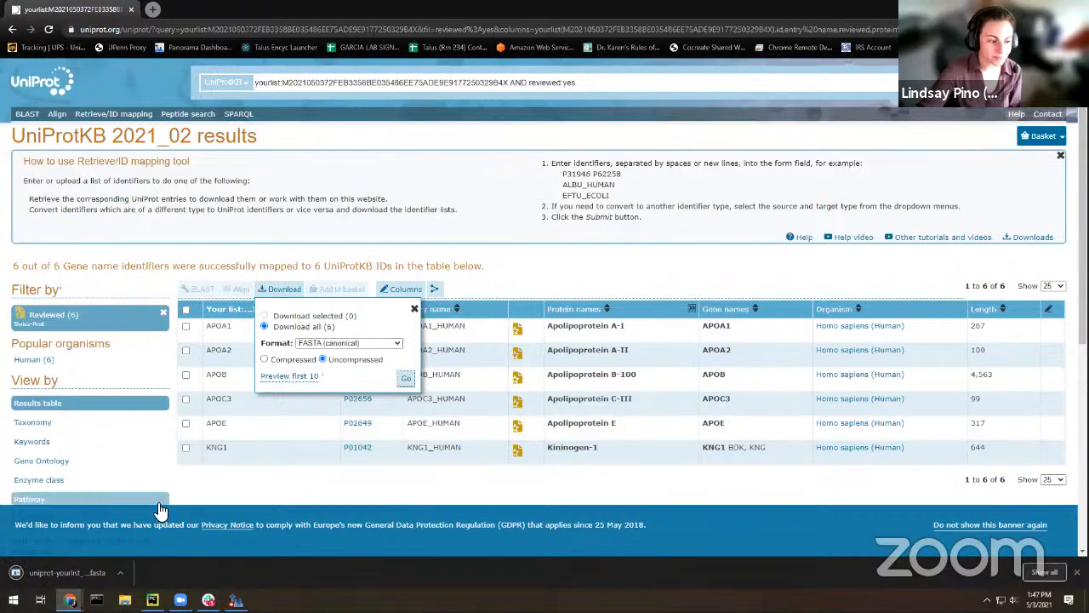
# Open the downloaded FASTA file in Sublime Text and examine the header fields and sequence of the APOA1_HUMAN entry.
pyautogui.click(81, 573)
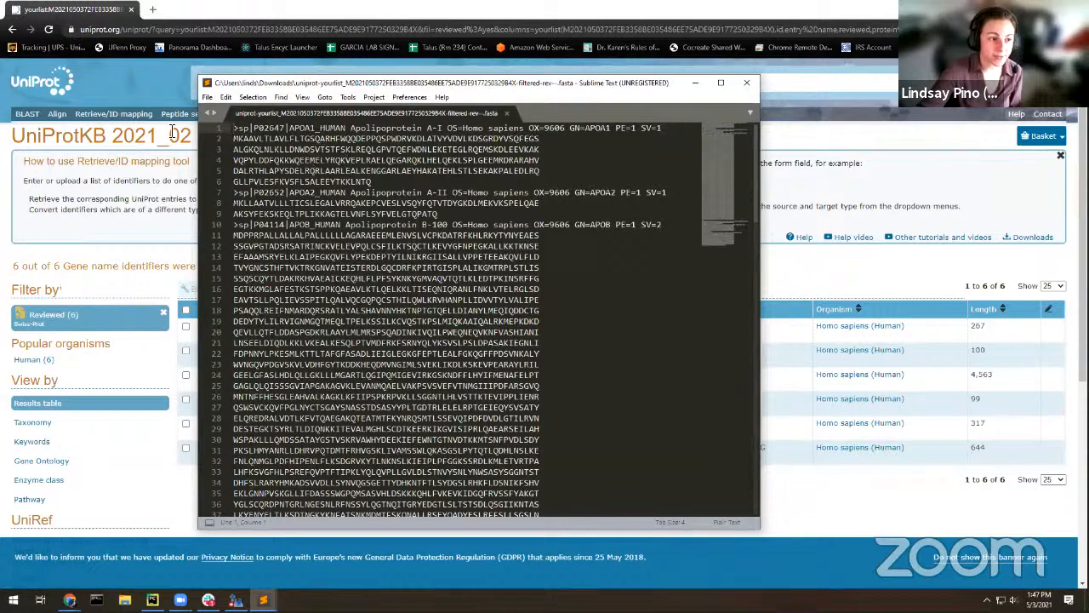
pyautogui.moveTo(237, 130); pyautogui.dragTo(346, 130)
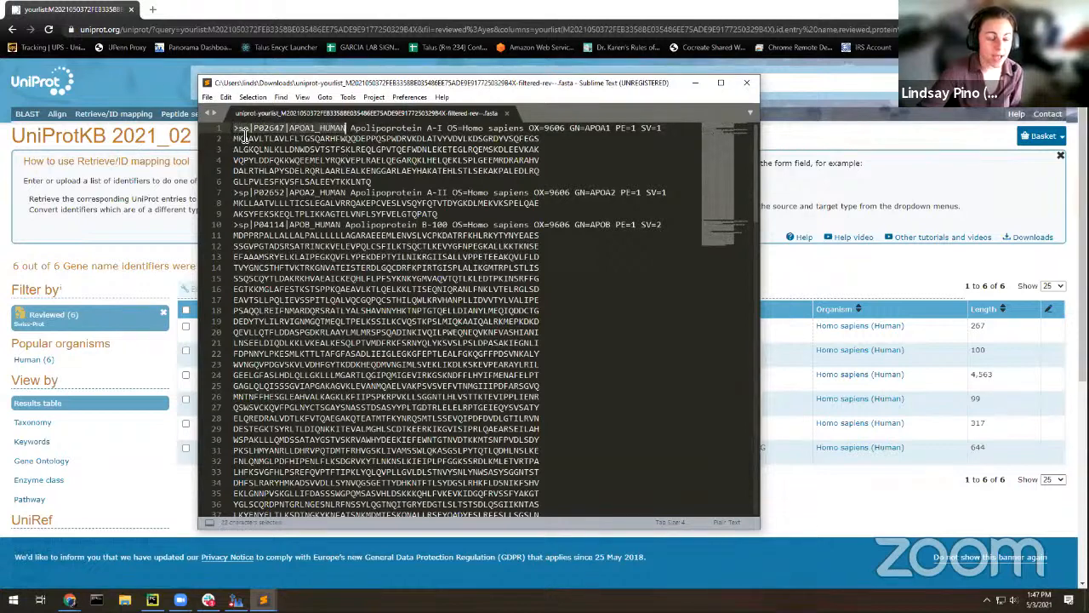
pyautogui.moveTo(242, 129); pyautogui.dragTo(346, 129)
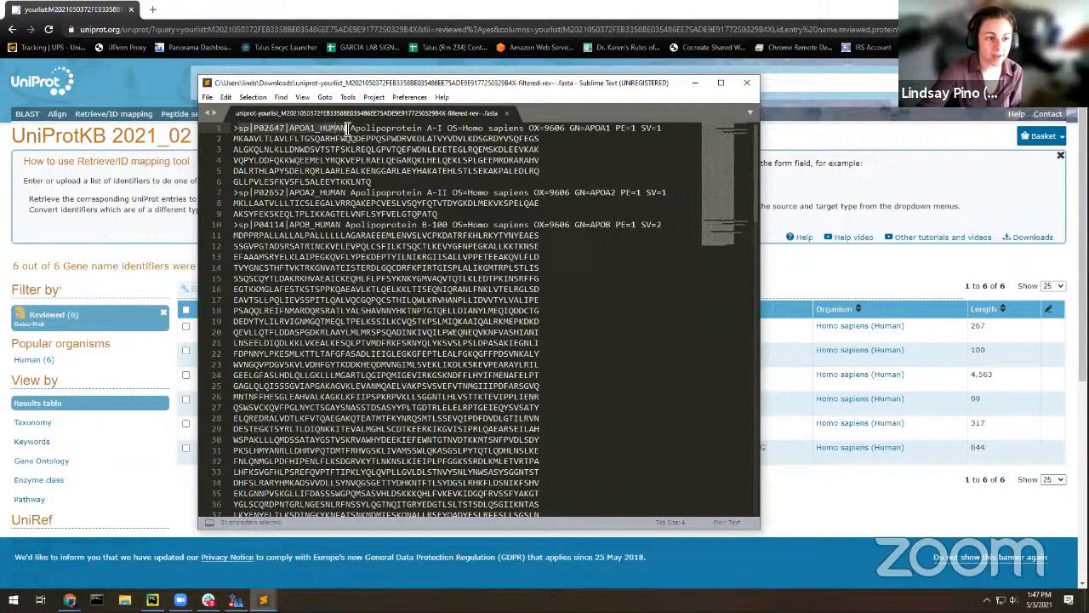
pyautogui.click(348, 128)
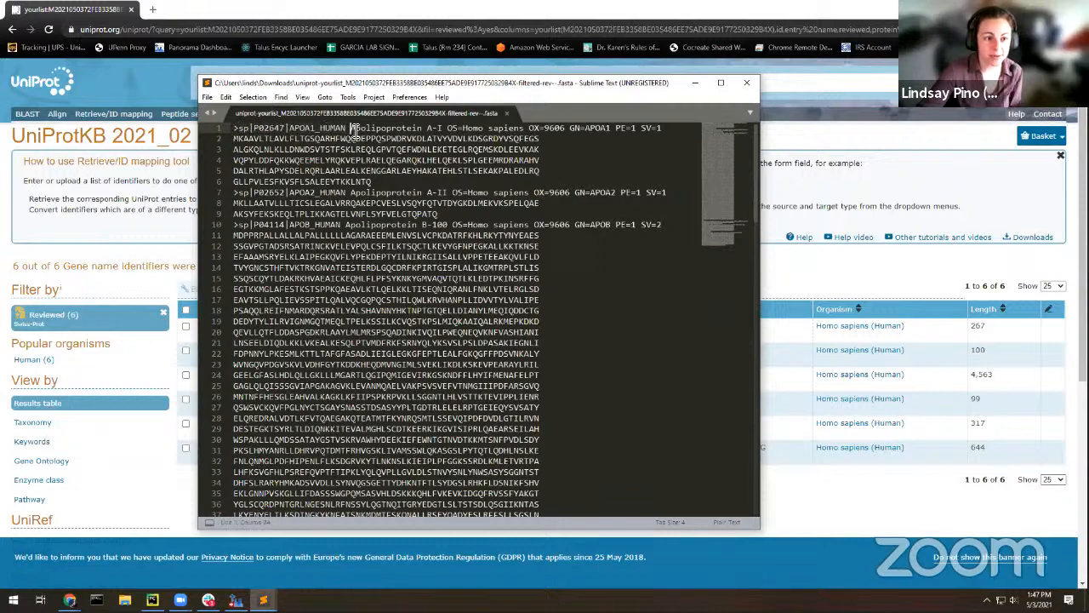
pyautogui.moveTo(350, 129); pyautogui.dragTo(445, 125)
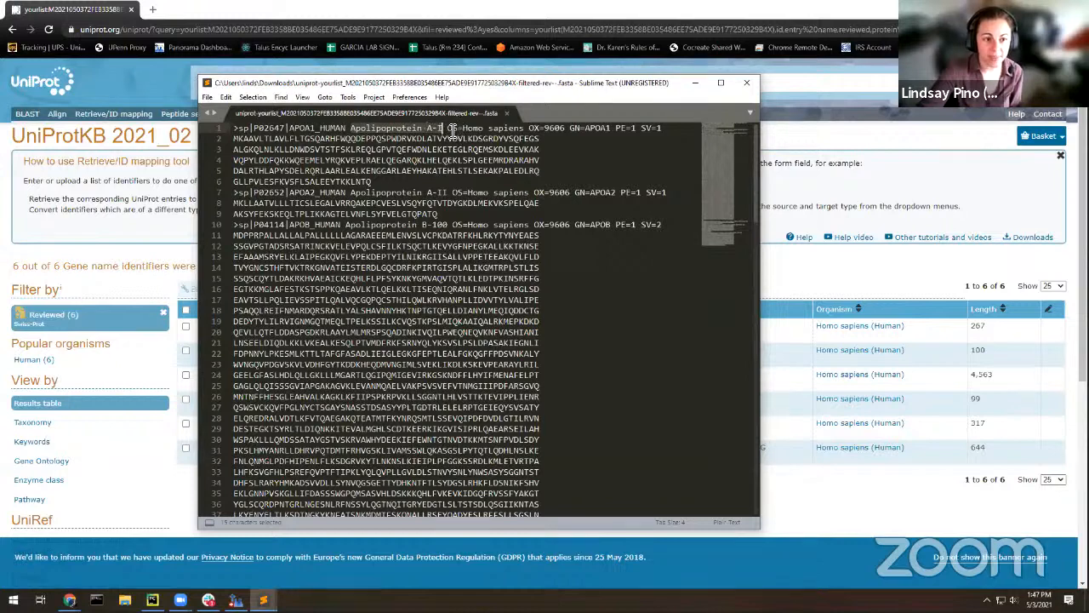
pyautogui.click(448, 128)
pyautogui.moveTo(448, 127); pyautogui.dragTo(663, 127)
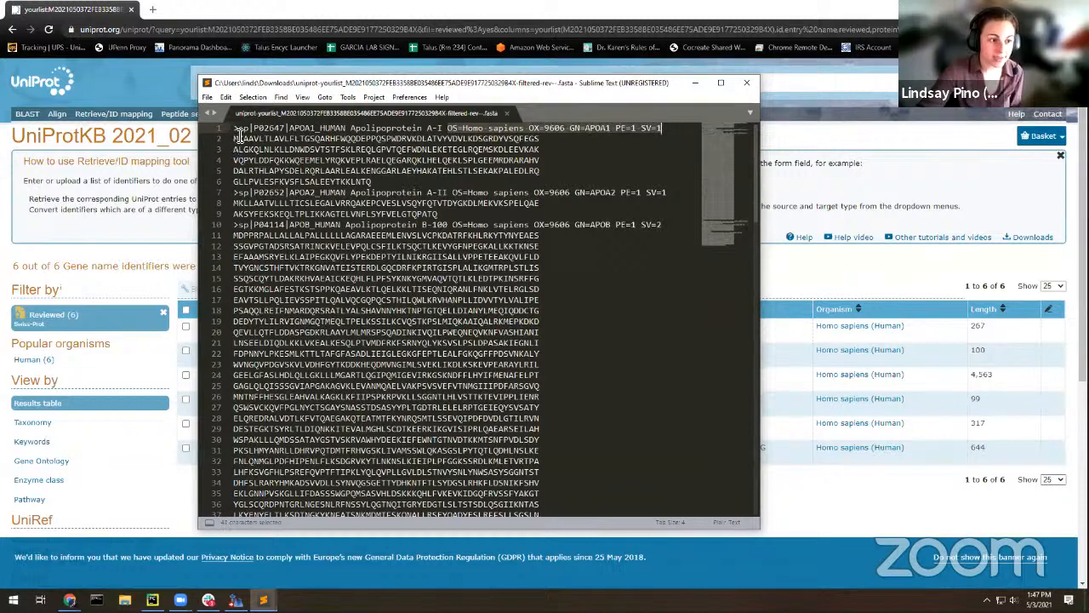
pyautogui.moveTo(235, 139); pyautogui.dragTo(387, 181)
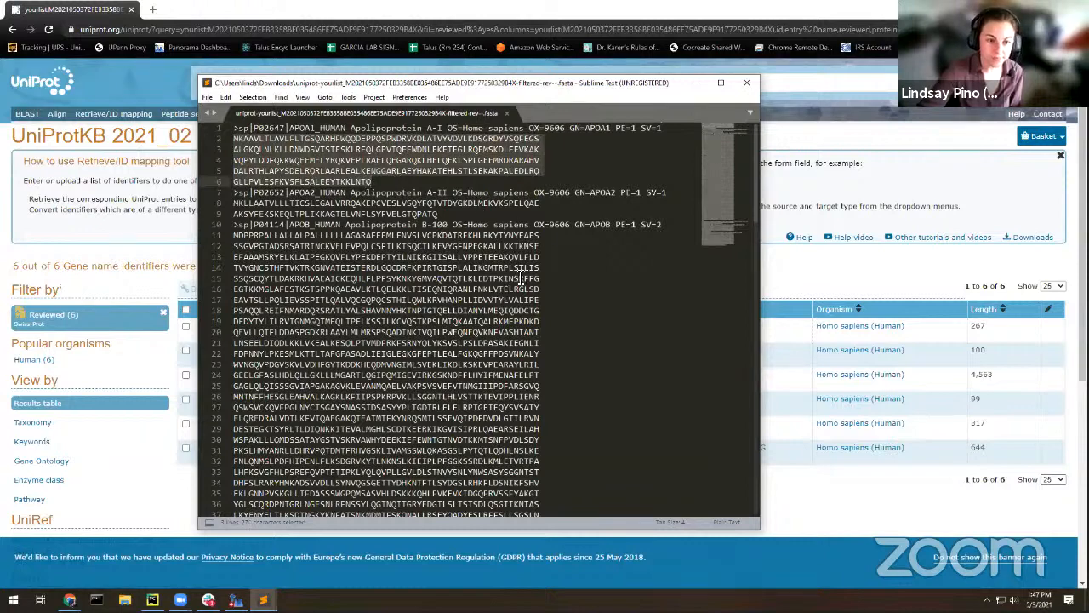
# Examine how the APOA2 entry begins in the FASTA file and look through the protein sequences that follow.
pyautogui.click(242, 194)
pyautogui.moveTo(242, 194); pyautogui.dragTo(235, 195)
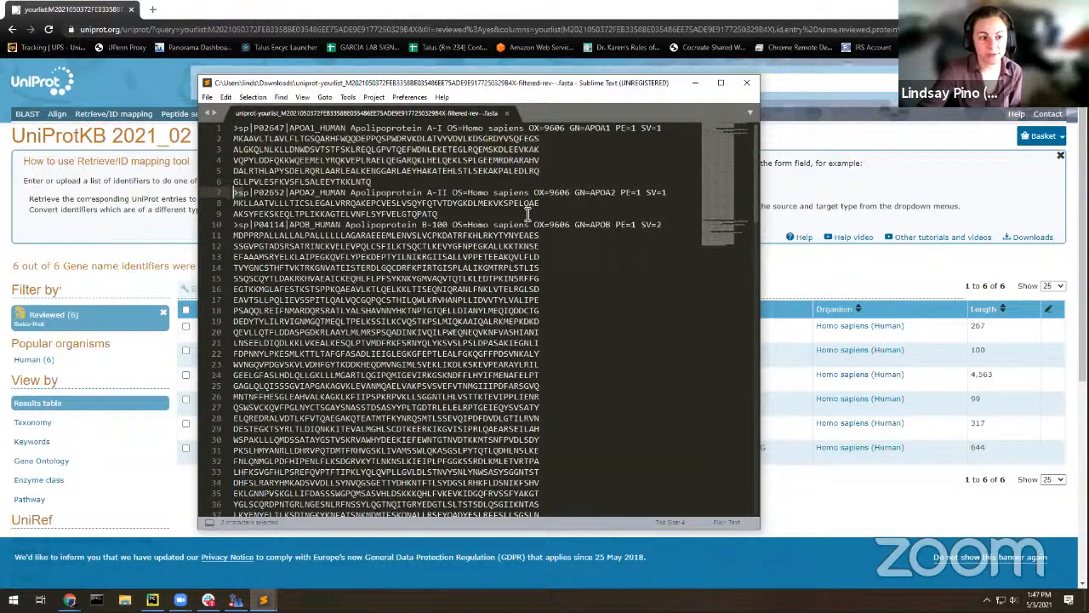
pyautogui.scroll(-10, 528, 213)
pyautogui.scroll(-12, 528, 217)
pyautogui.scroll(-6, 528, 217)
pyautogui.scroll(8, 526, 220)
pyautogui.scroll(18, 526, 222)
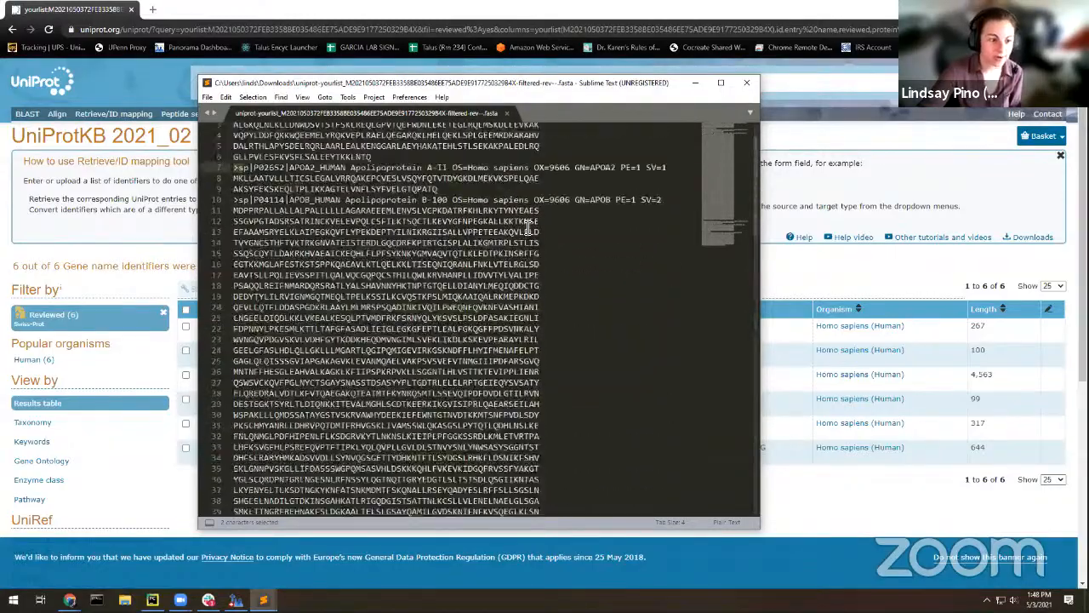
pyautogui.scroll(2, 527, 223)
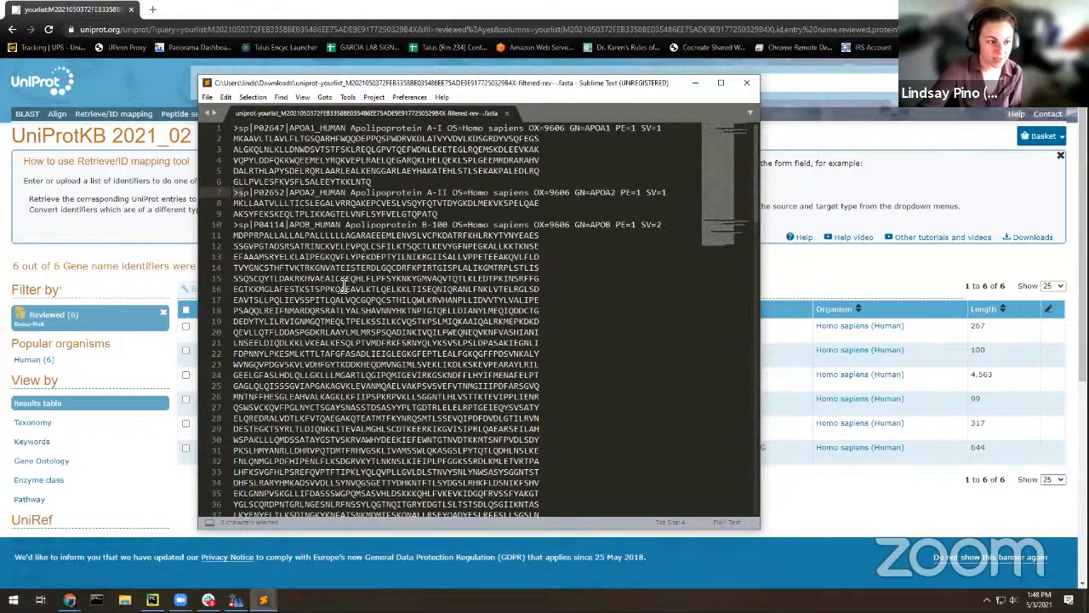
pyautogui.scroll(-16, 506, 296)
pyautogui.scroll(16, 523, 294)
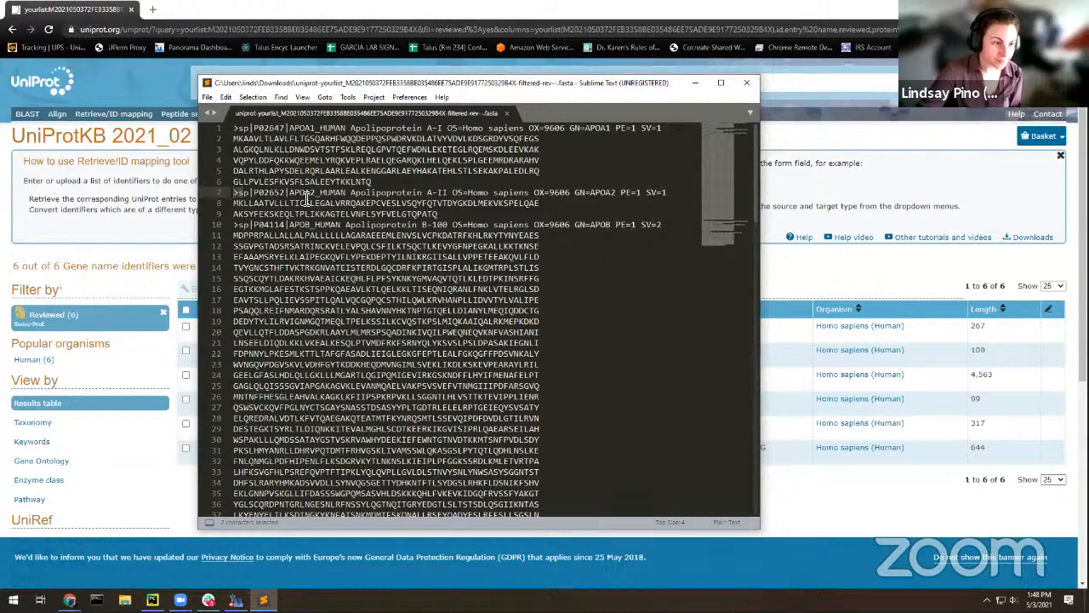
# Save a copy of the FASTA file to the Desktop under the name uniprot_skylinetutorial_6entries_accessed20210503.
pyautogui.click(208, 97)
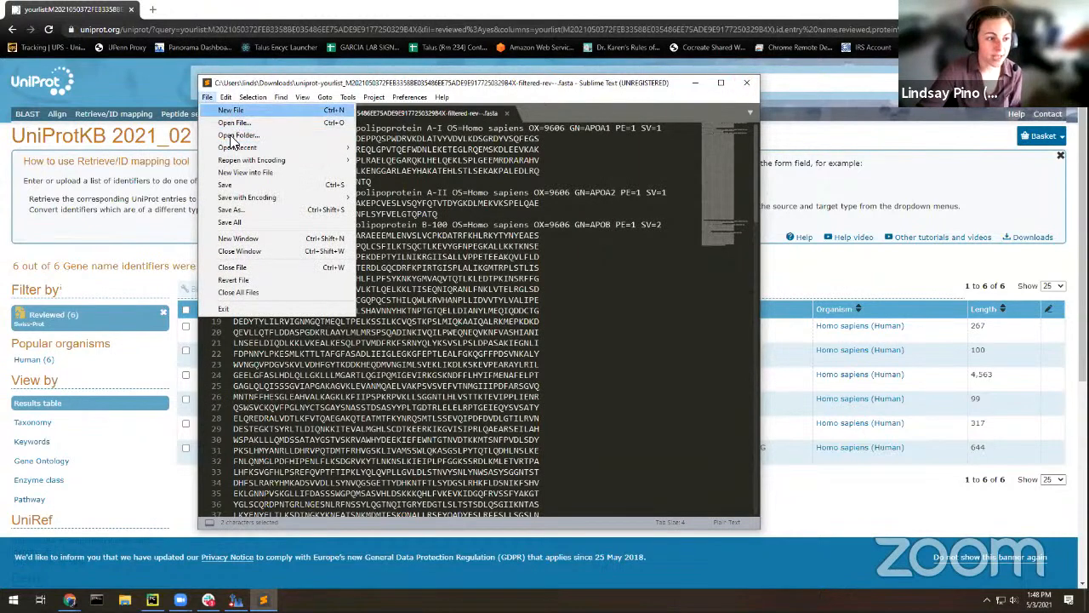
pyautogui.click(230, 209)
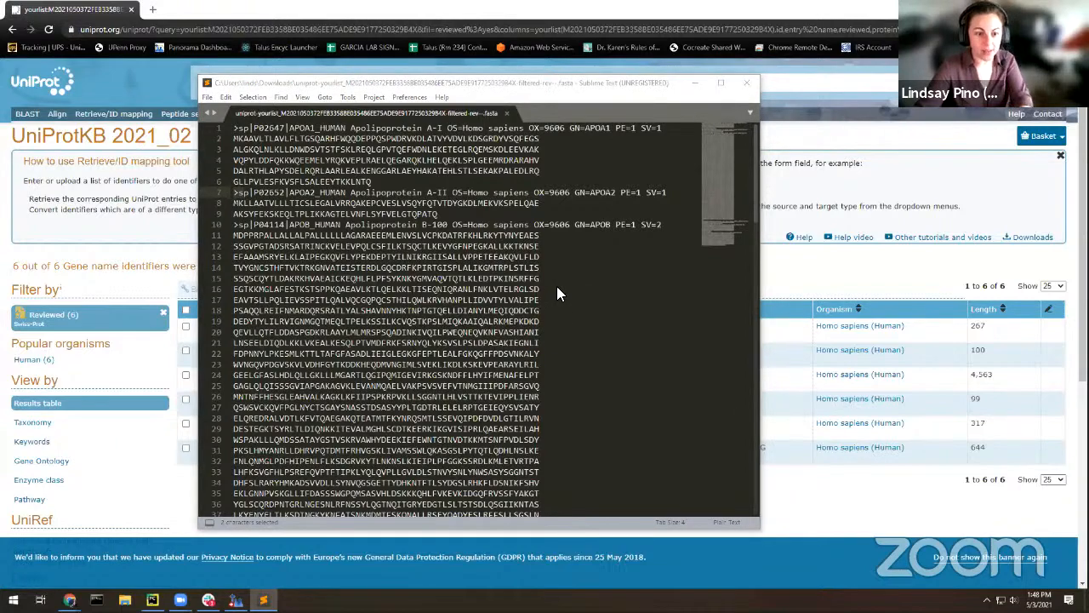
pyautogui.moveTo(464, 86); pyautogui.dragTo(456, 168)
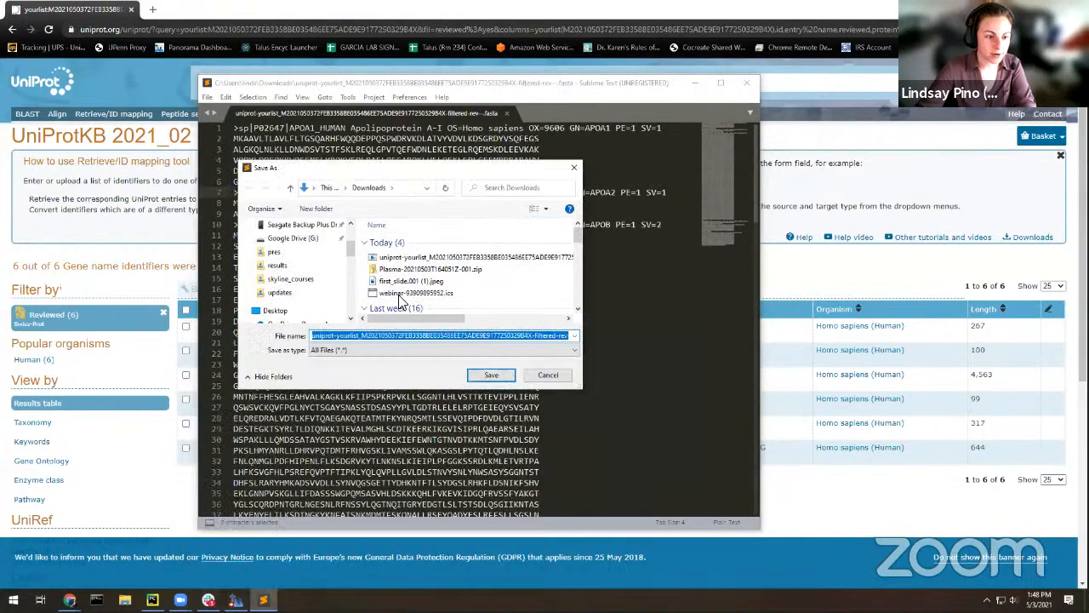
pyautogui.scroll(3, 349, 260)
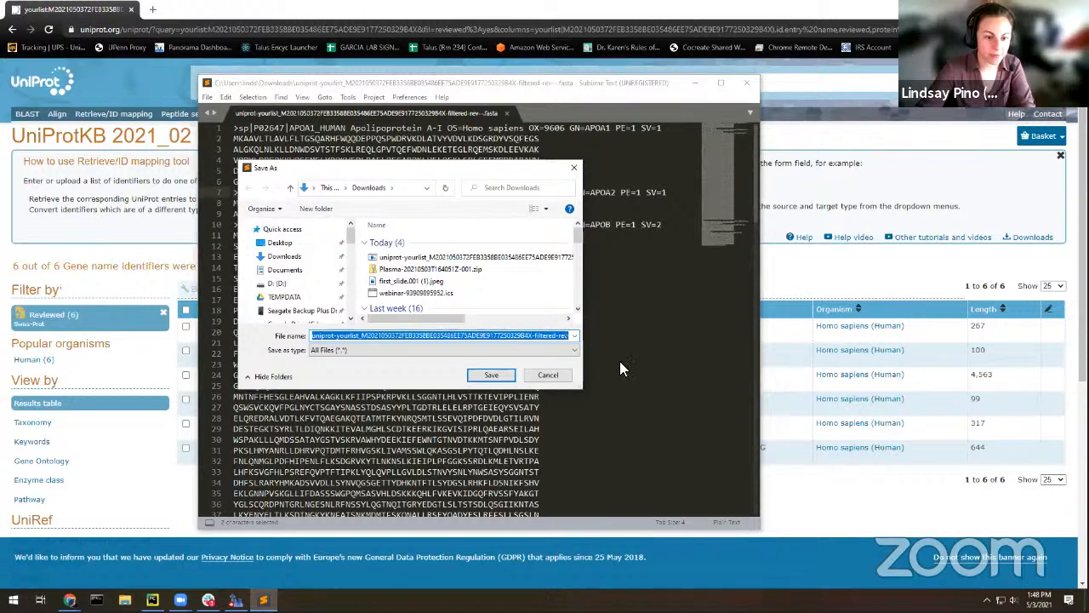
pyautogui.moveTo(583, 380); pyautogui.dragTo(785, 380)
pyautogui.write('uniprot_')
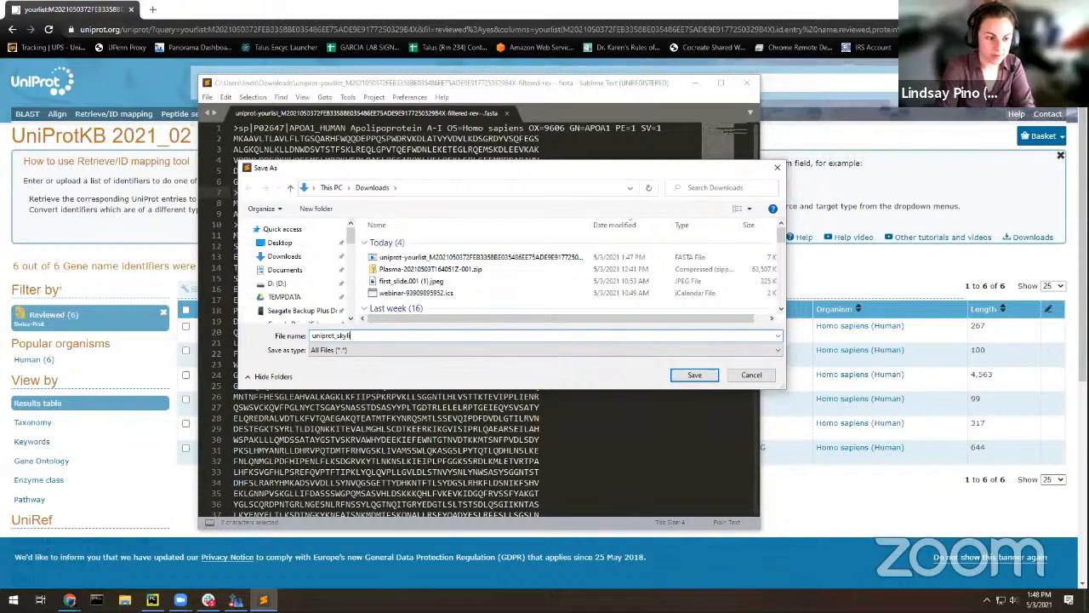
pyautogui.write('skylineturt')
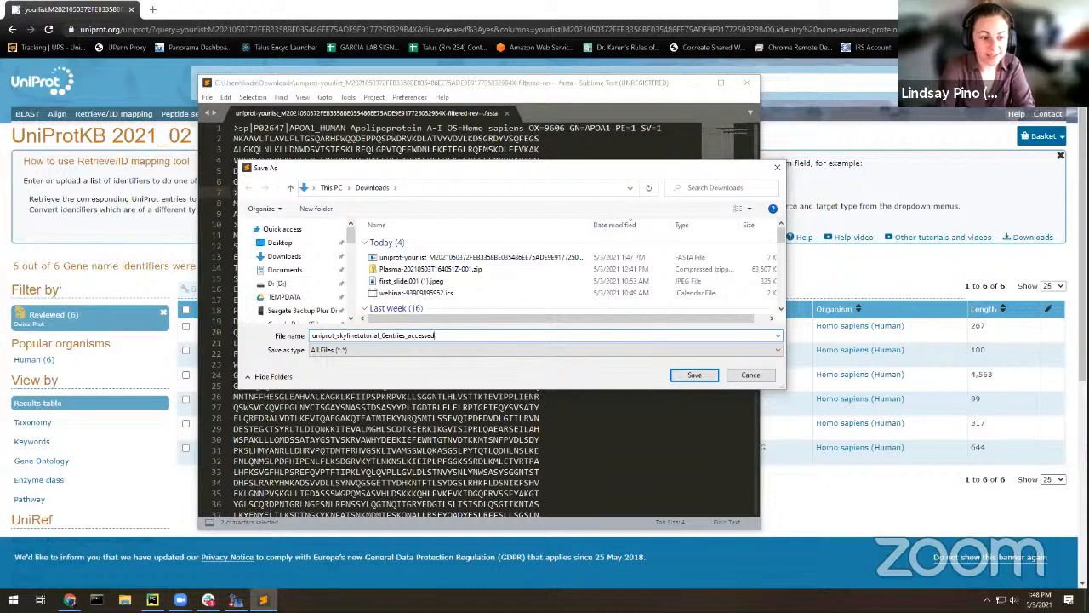
pyautogui.write('0503')
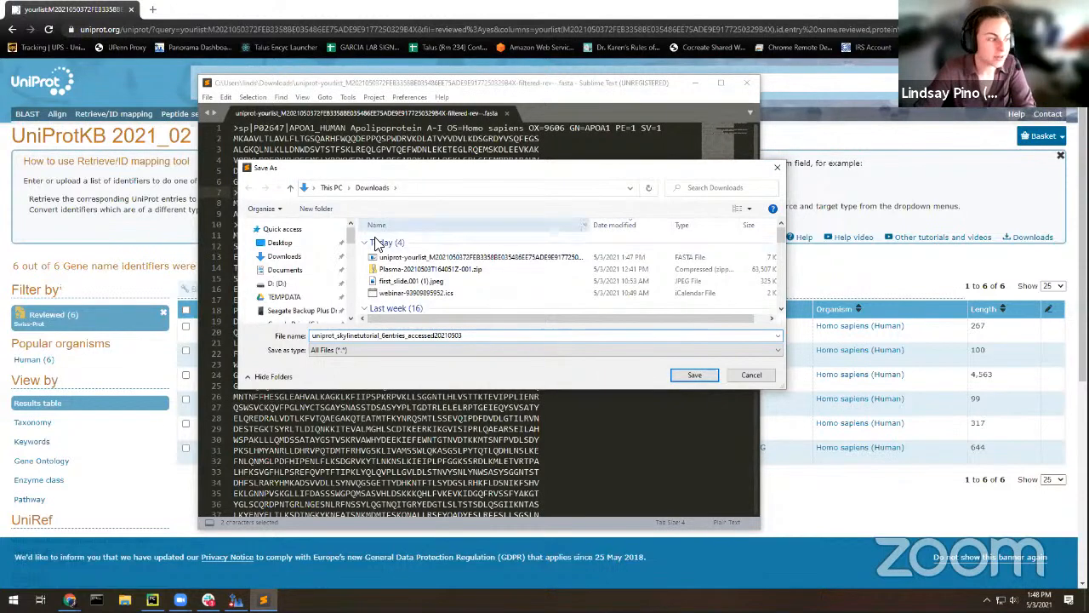
pyautogui.moveTo(462, 336); pyautogui.dragTo(385, 336)
pyautogui.click(479, 338)
pyautogui.click(322, 246)
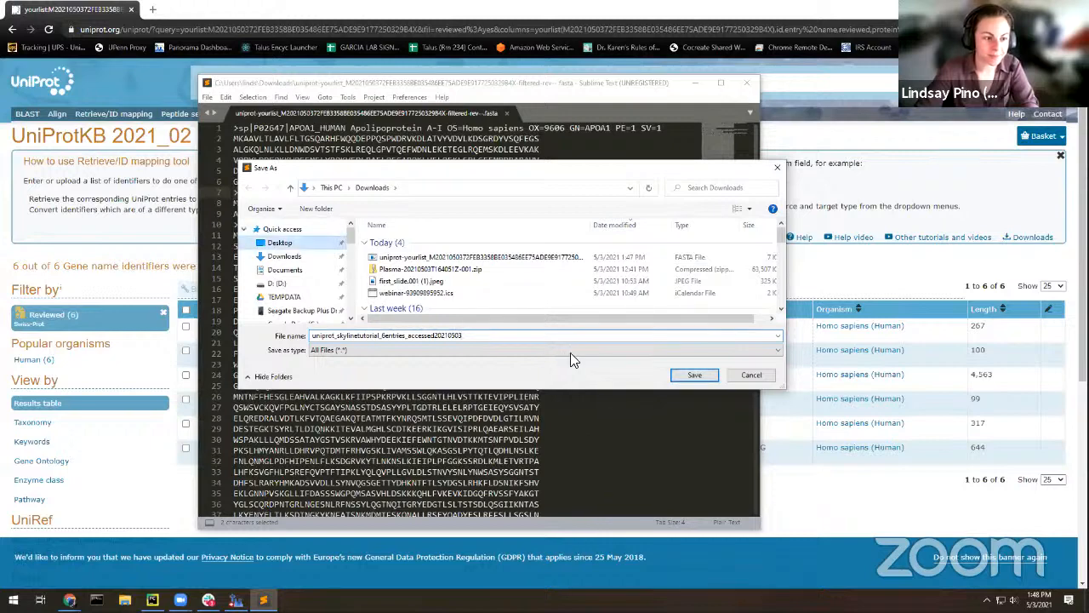
pyautogui.click(706, 376)
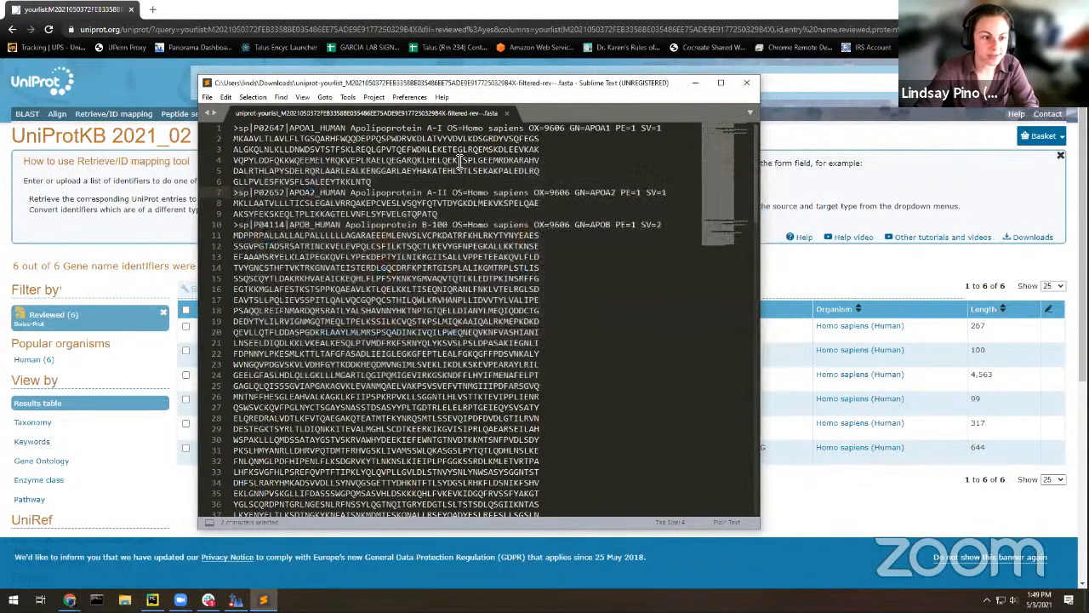
# Close the FASTA file in Sublime Text, switch to Skyline and start a blank document.
pyautogui.click(749, 82)
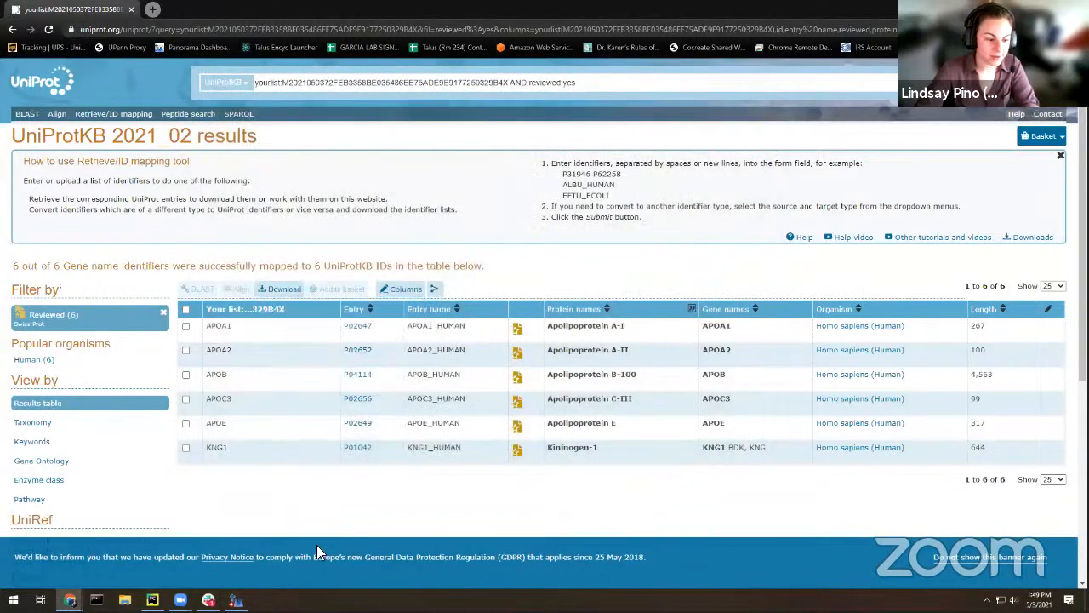
pyautogui.click(235, 600)
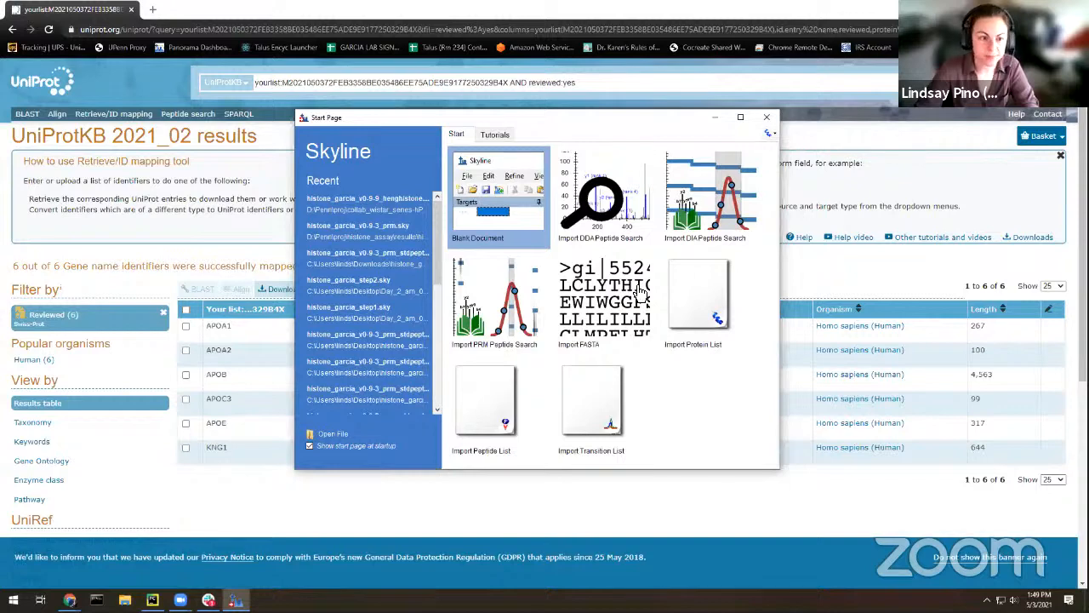
pyautogui.click(487, 204)
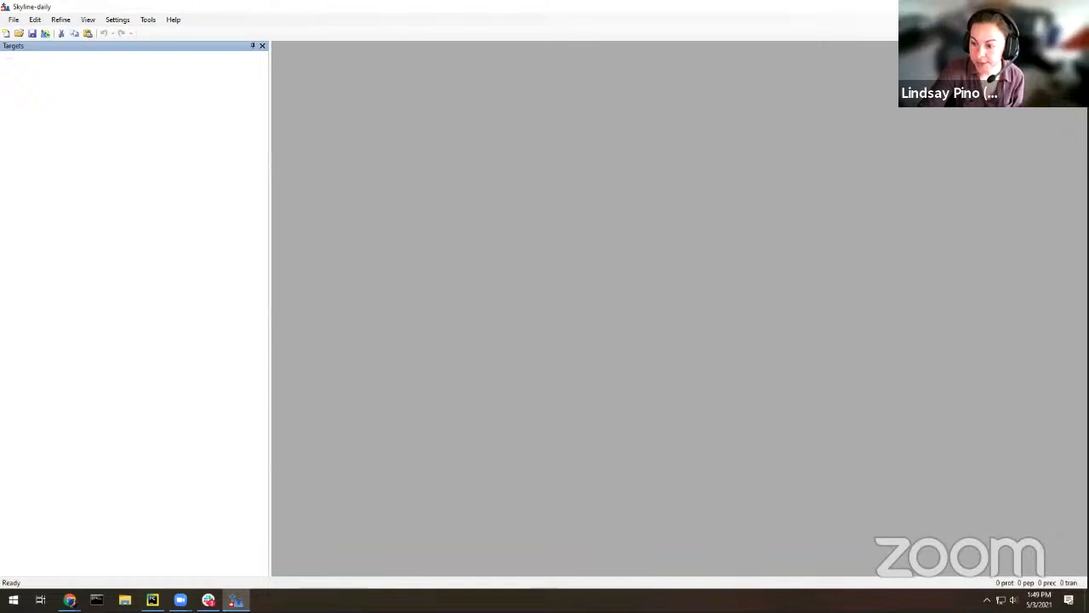
# Reset the document to the Default settings without saving the current ones.
pyautogui.click(120, 20)
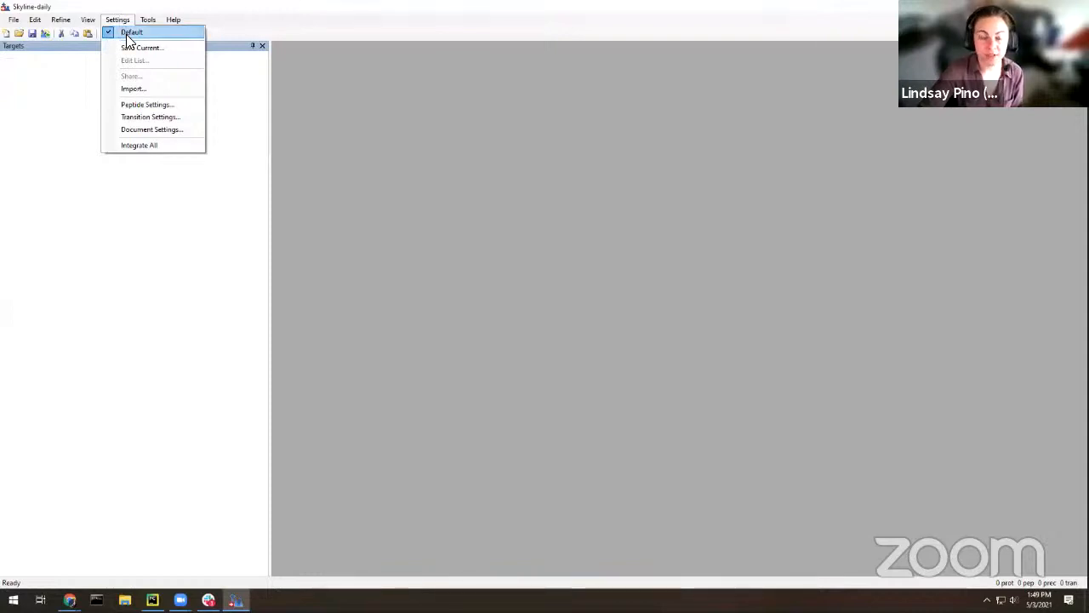
pyautogui.click(129, 34)
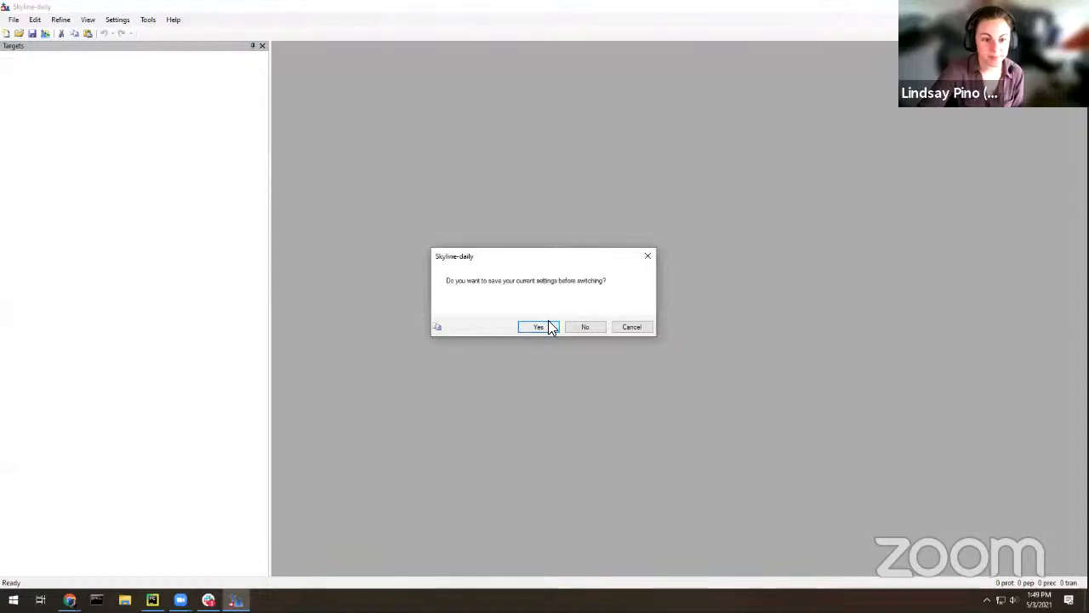
pyautogui.click(586, 326)
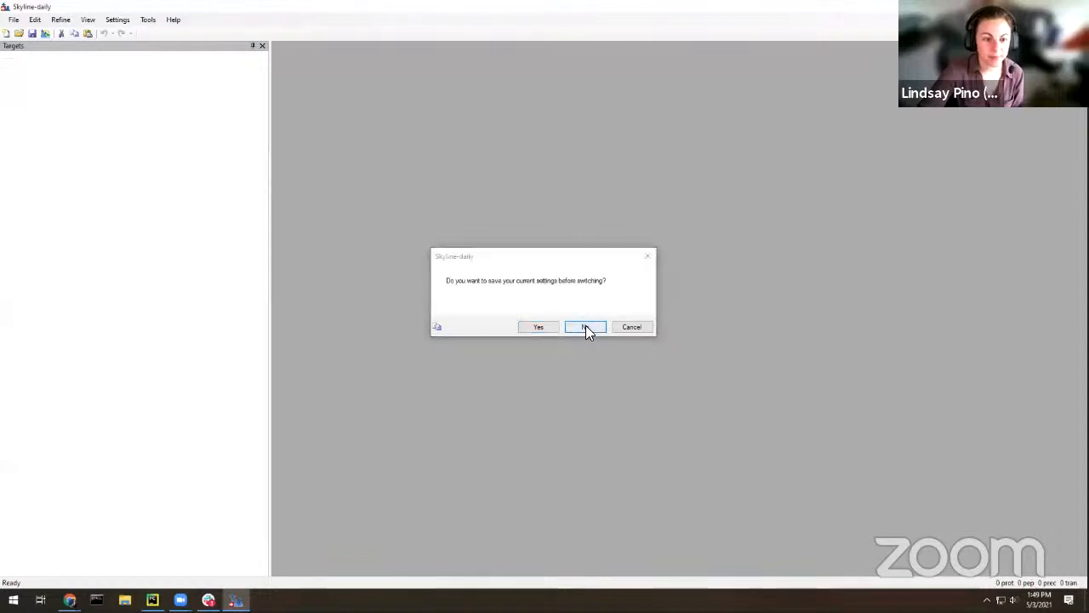
# Open the peptide settings and examine the digestion enzyme choices and the fields for defining a custom enzyme, keeping Trypsin [KR | P].
pyautogui.click(119, 19)
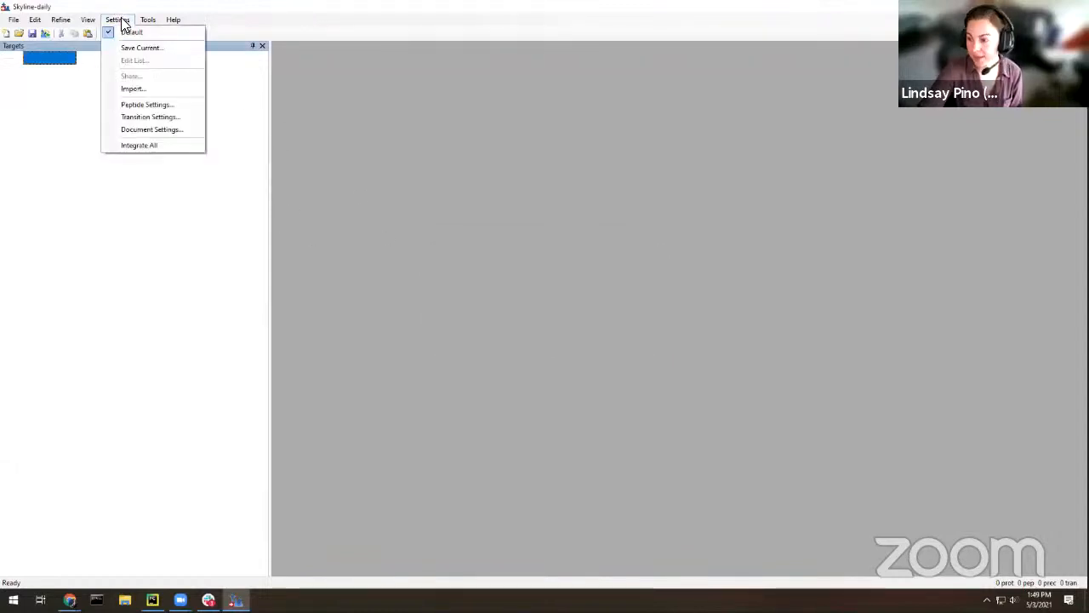
pyautogui.click(136, 105)
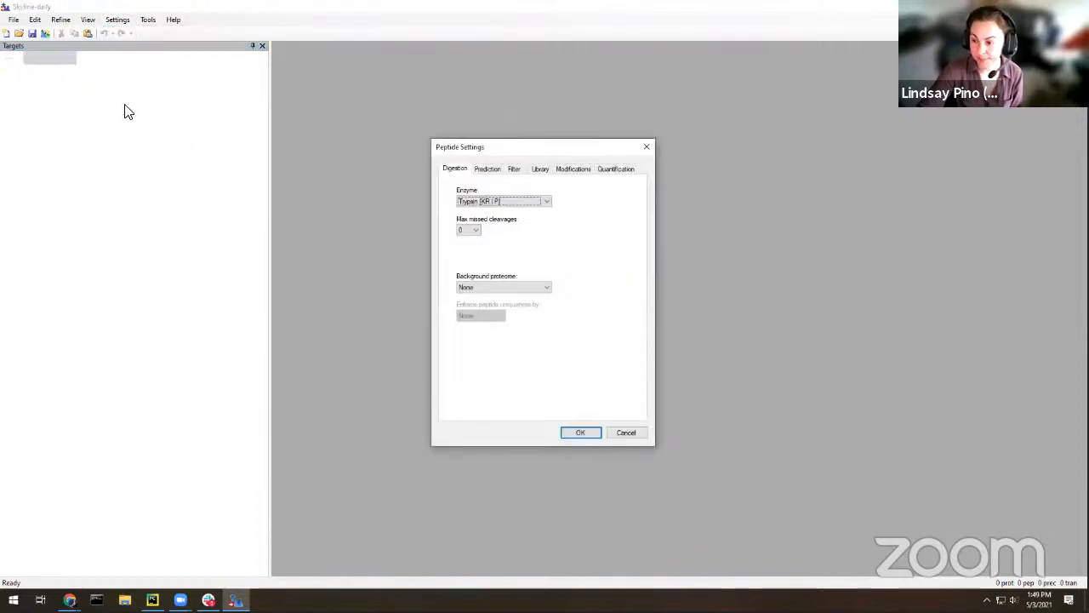
pyautogui.click(537, 201)
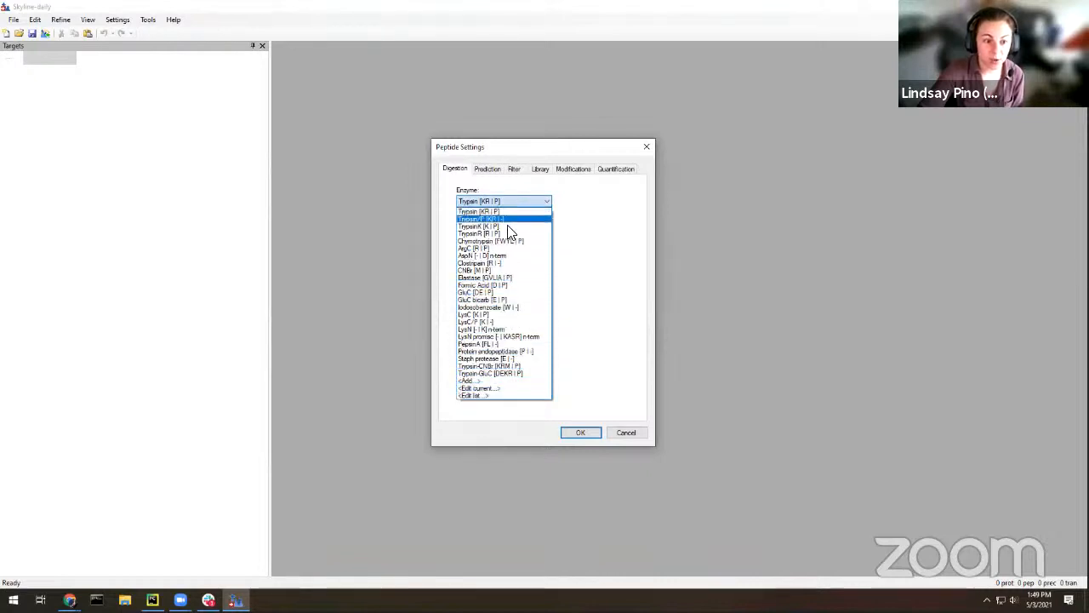
pyautogui.click(477, 381)
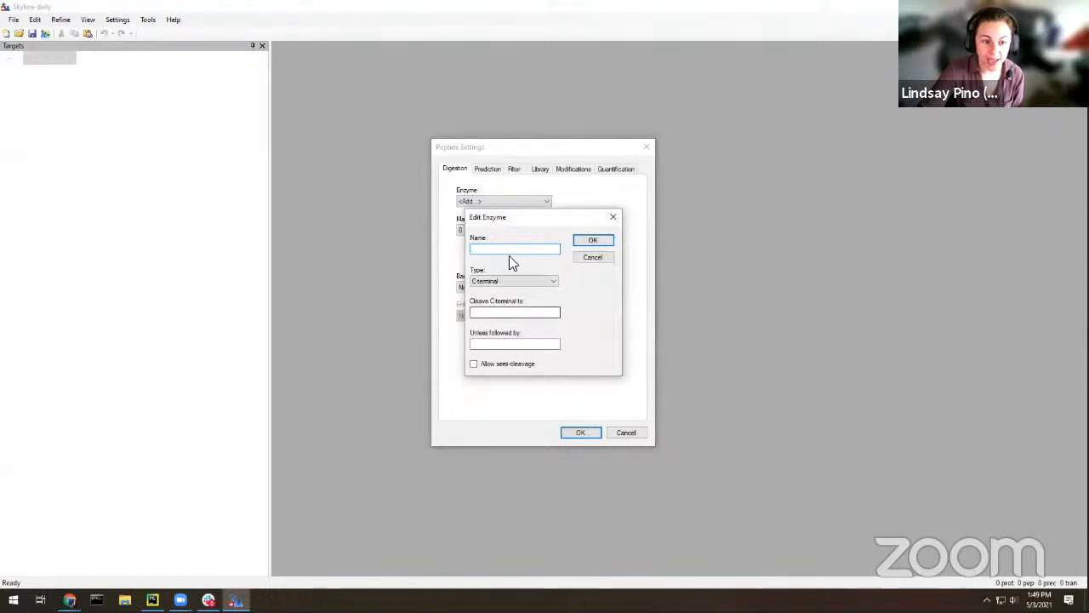
pyautogui.click(554, 281)
pyautogui.click(555, 281)
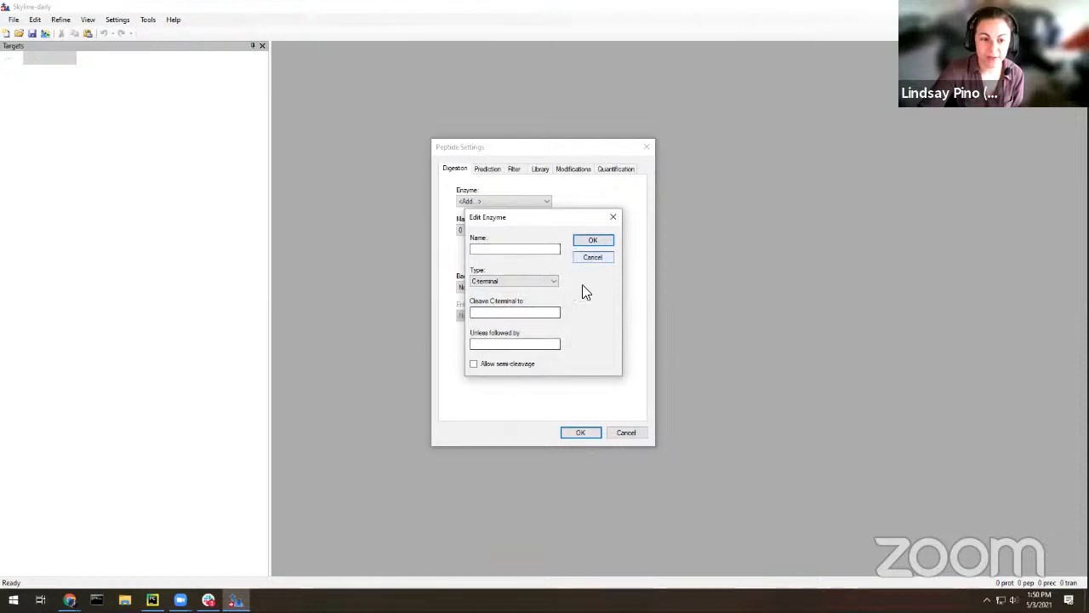
pyautogui.click(601, 259)
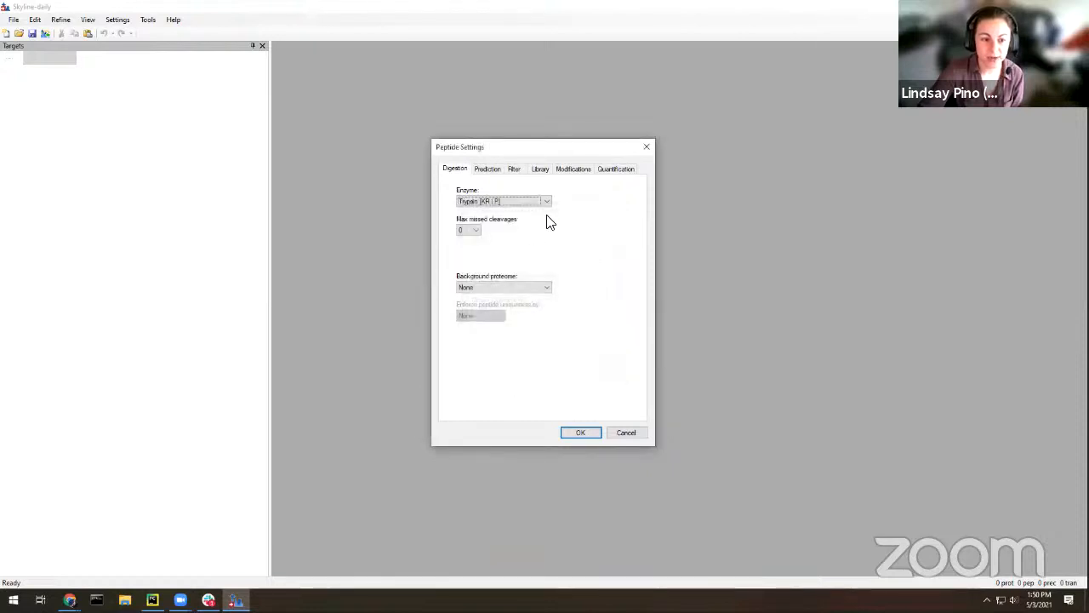
# Set the max missed cleavages to 0 and keep the retention time predictor at None.
pyautogui.click(473, 233)
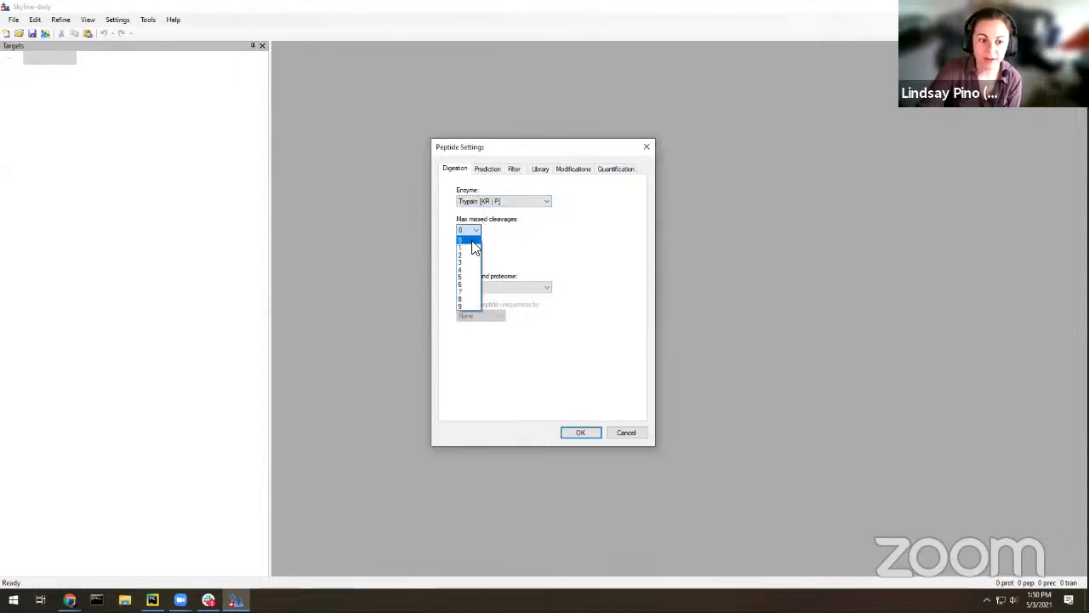
pyautogui.click(473, 244)
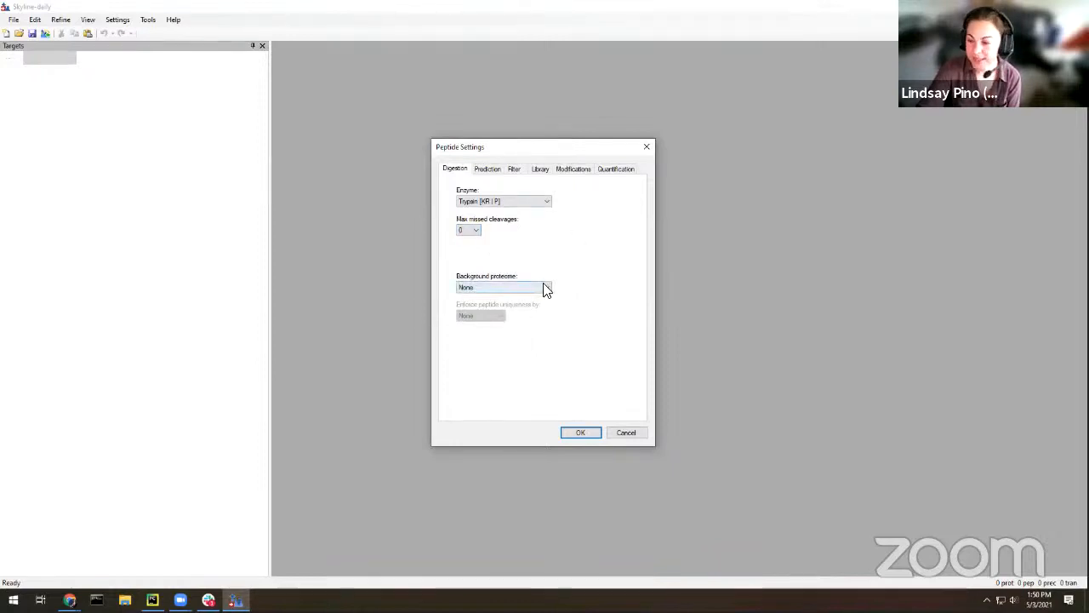
pyautogui.click(484, 172)
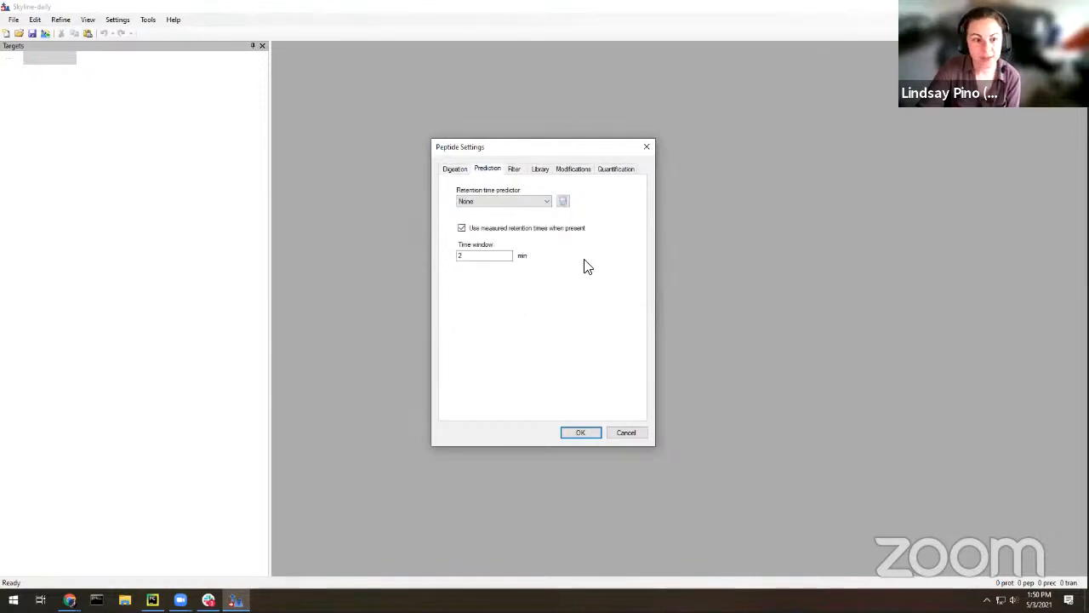
pyautogui.click(544, 201)
pyautogui.click(538, 201)
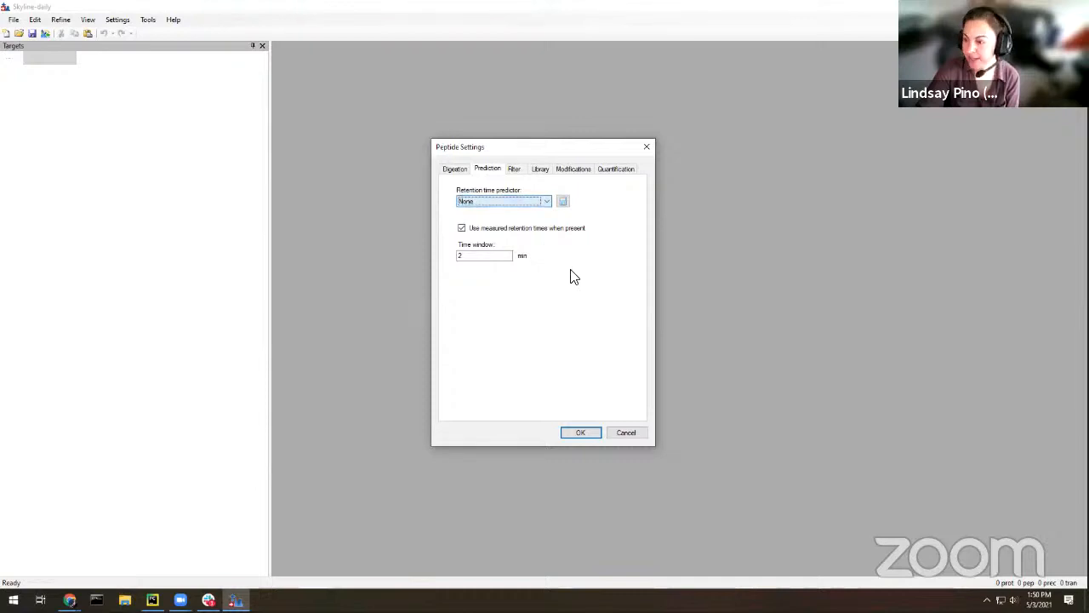
# In the peptide filter settings, set the minimum length to 7 and the excluded N-terminal AAs to 0.
pyautogui.click(514, 170)
pyautogui.doubleClick(470, 200)
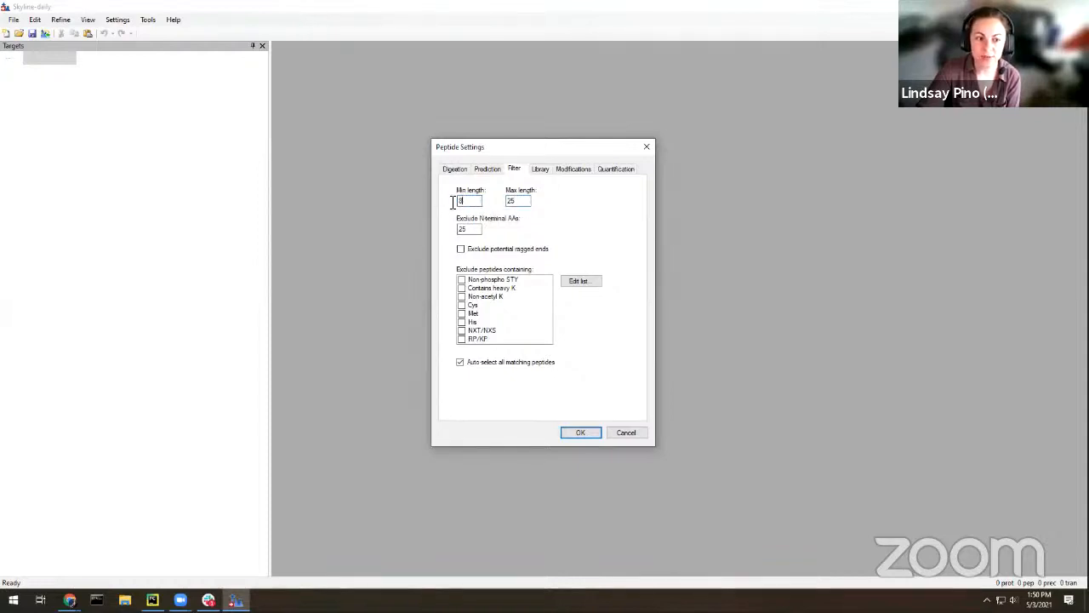
pyautogui.write('7')
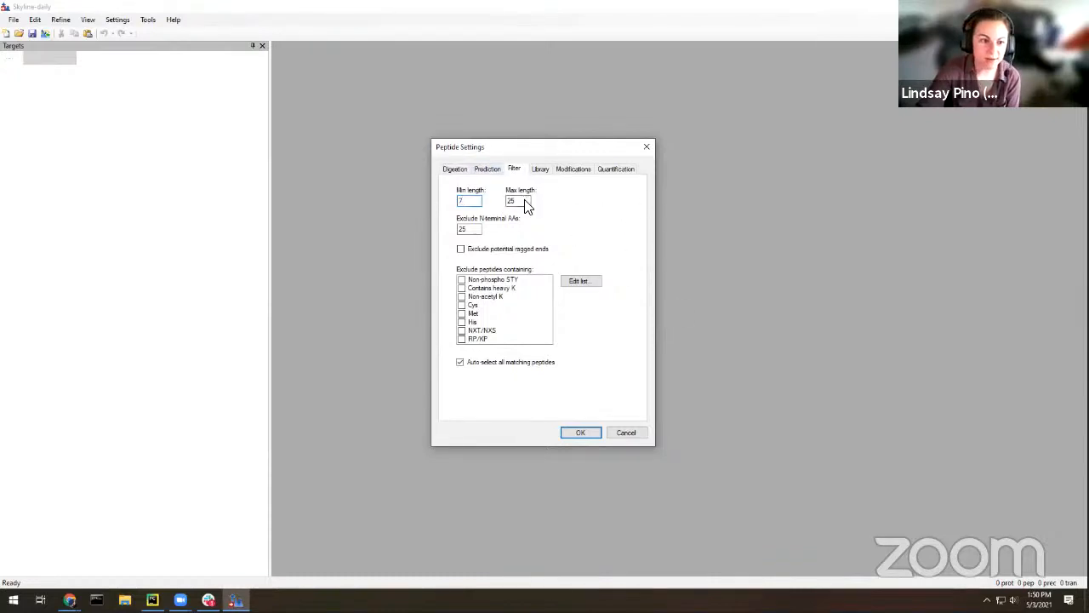
pyautogui.doubleClick(469, 230)
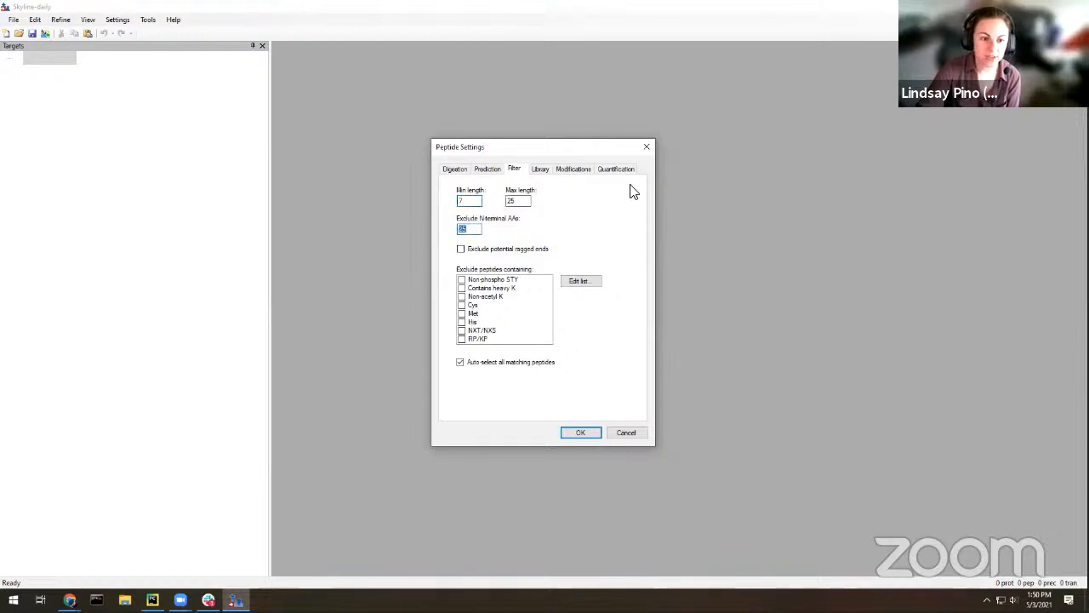
pyautogui.write('0')
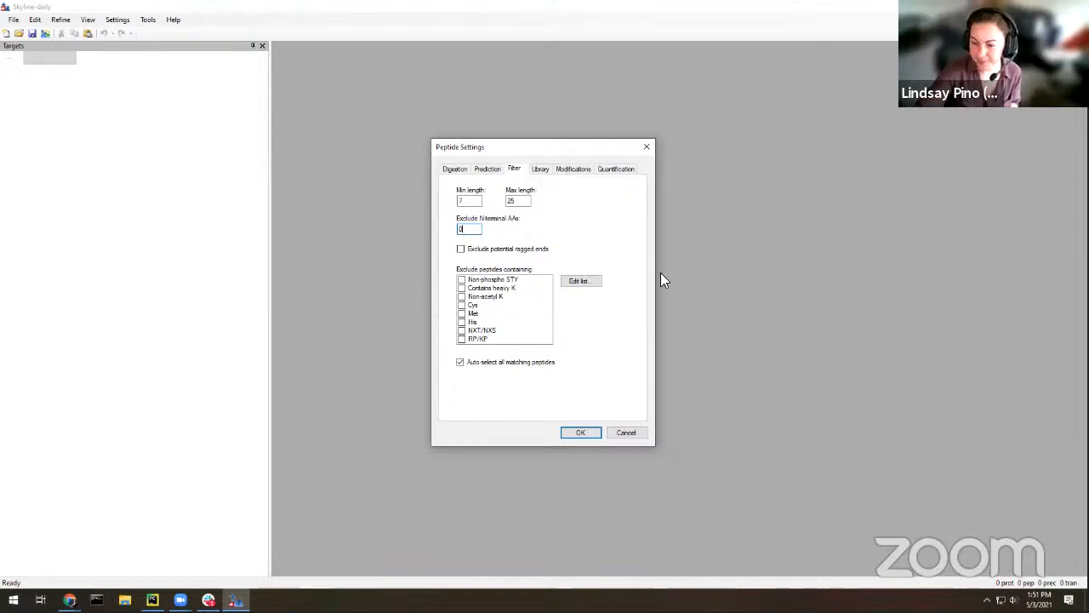
# Review the spectral libraries, set the max variable mods to 1 in the modification settings, and apply the peptide settings.
pyautogui.click(538, 169)
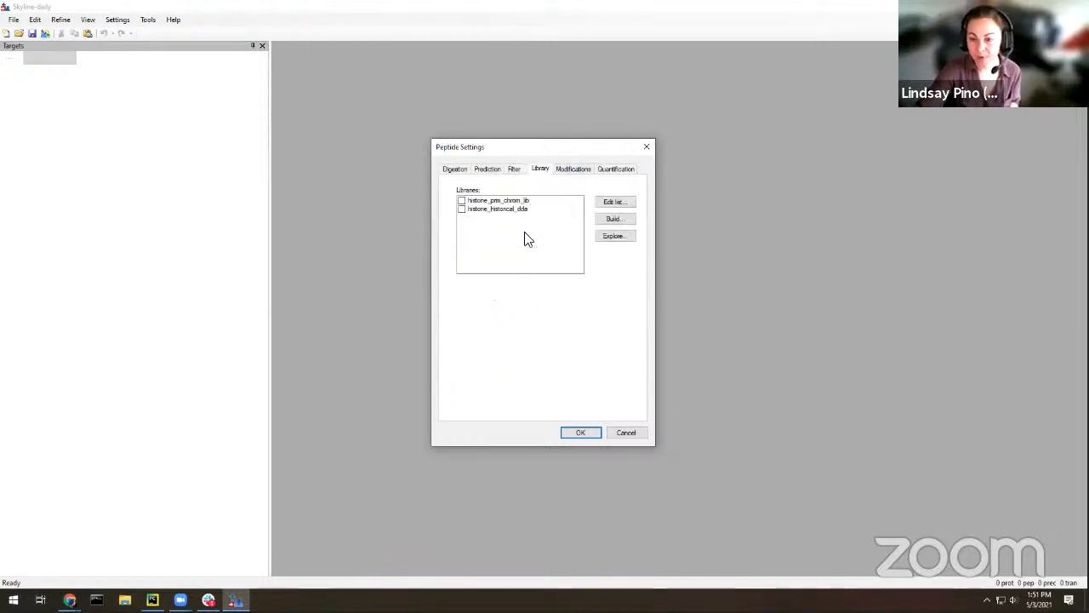
pyautogui.click(576, 172)
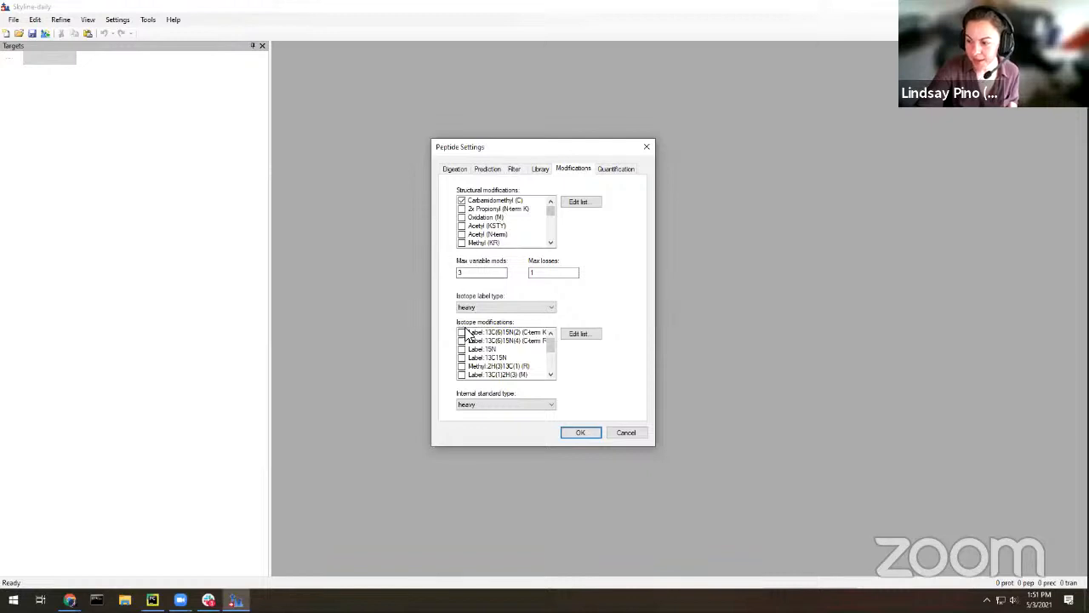
pyautogui.write('1')
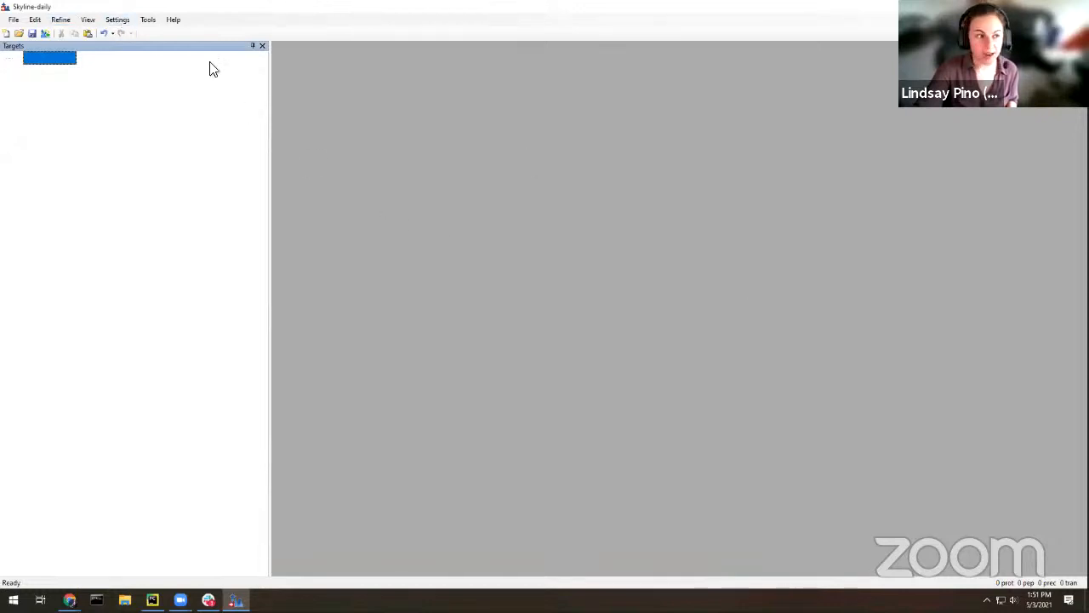
# In the transition filter settings, set the precursor charges to 2, 3, the ion charges to 1, 2 and the ion types to y, b.
pyautogui.click(116, 21)
pyautogui.click(134, 120)
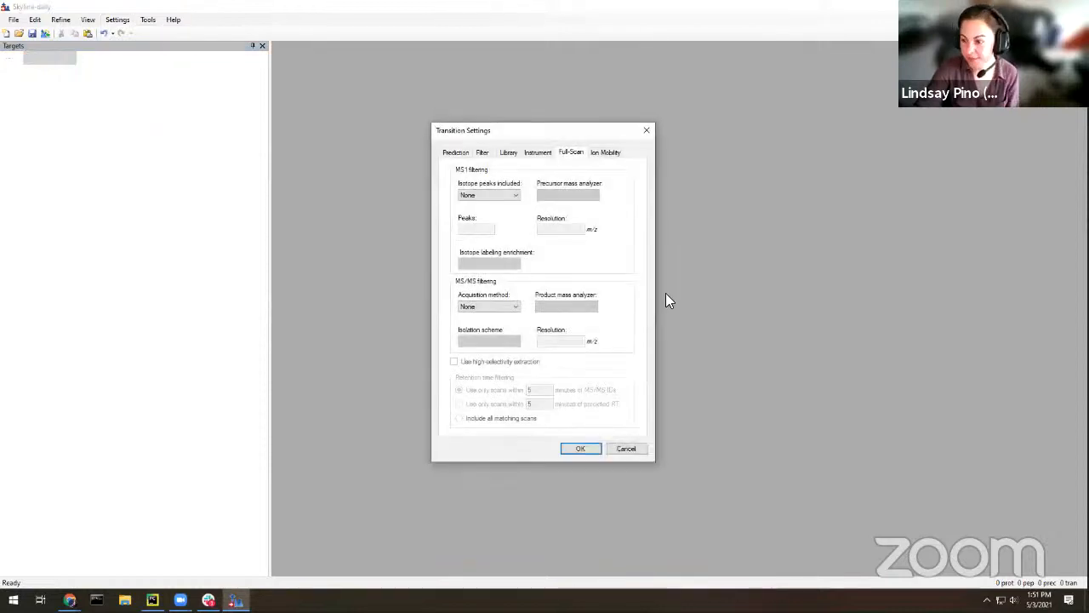
pyautogui.click(483, 157)
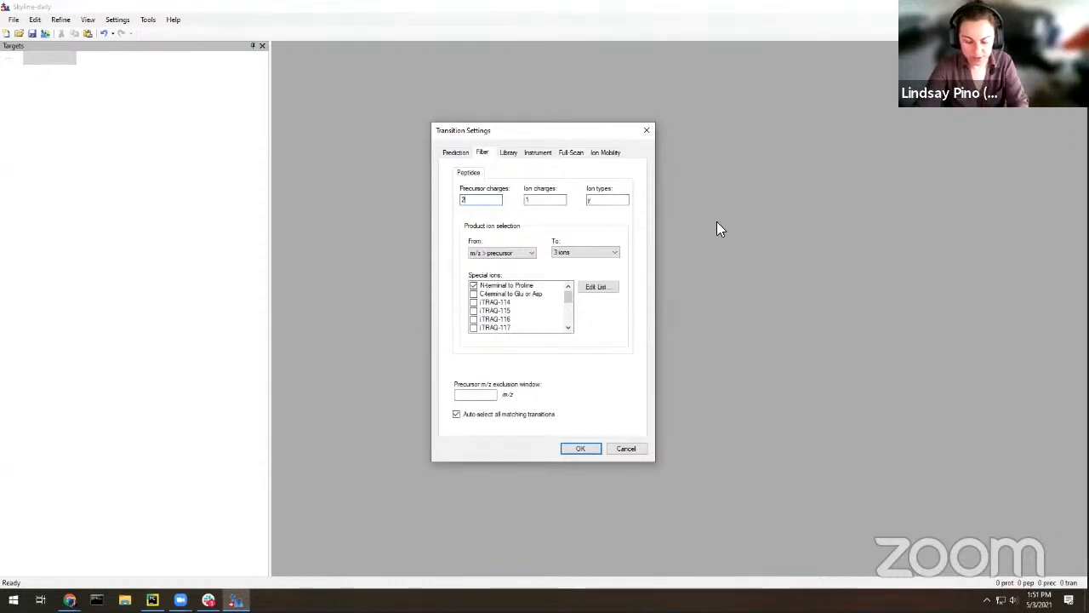
pyautogui.write(', 3')
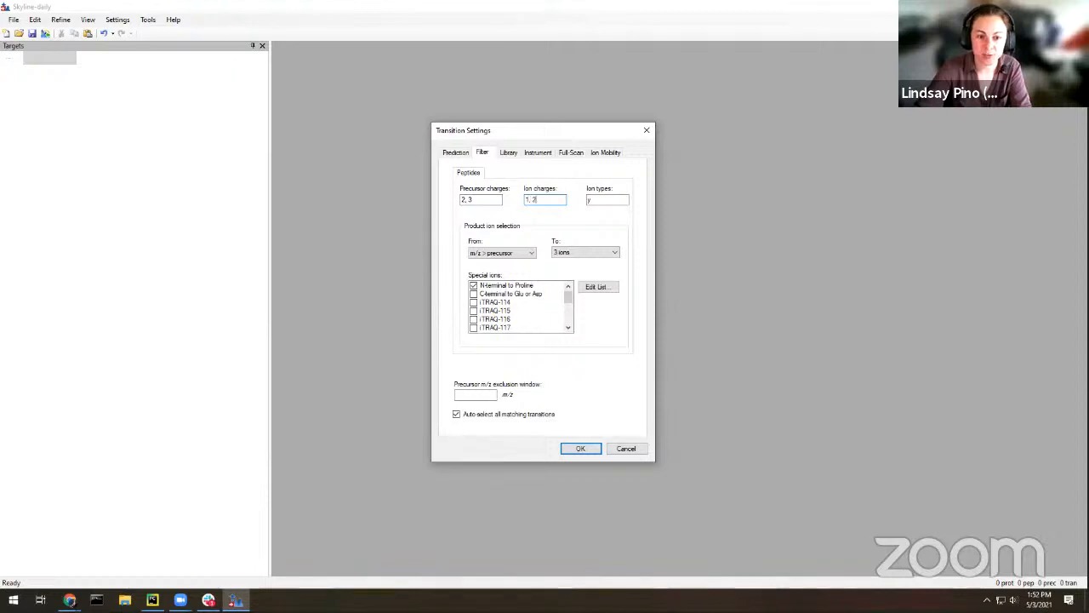
pyautogui.click(614, 201)
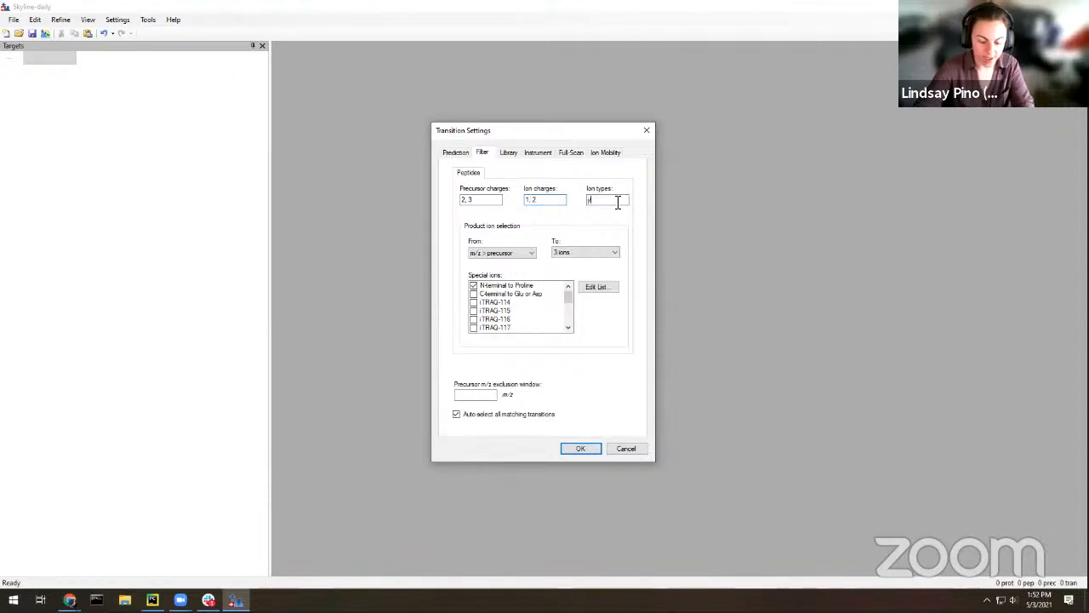
pyautogui.write(', b')
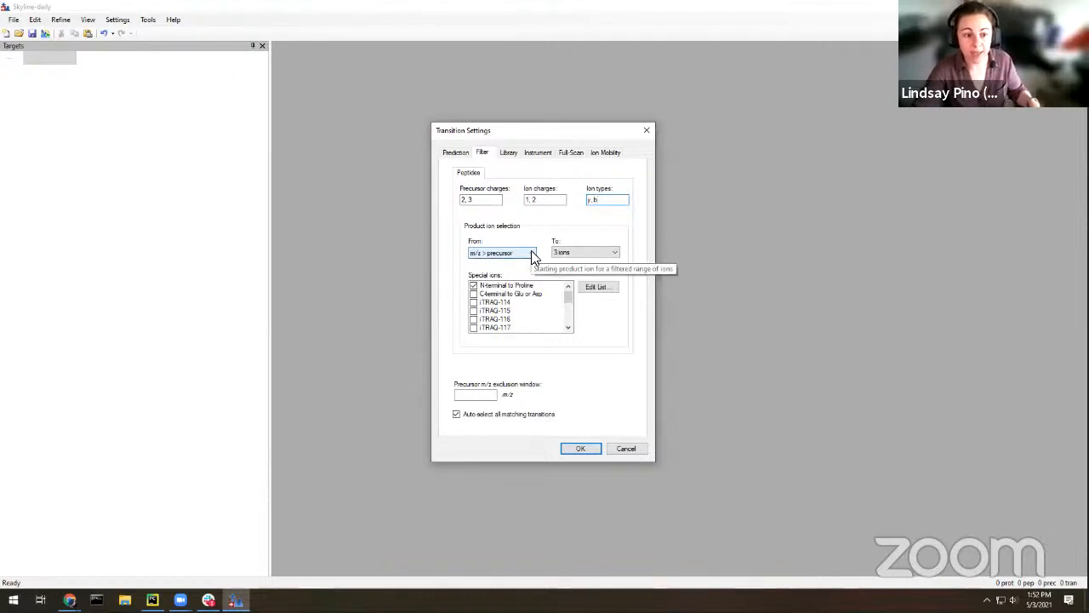
# Set the product ion selection to end at last ion - 1 and apply the transition settings.
pyautogui.click(615, 253)
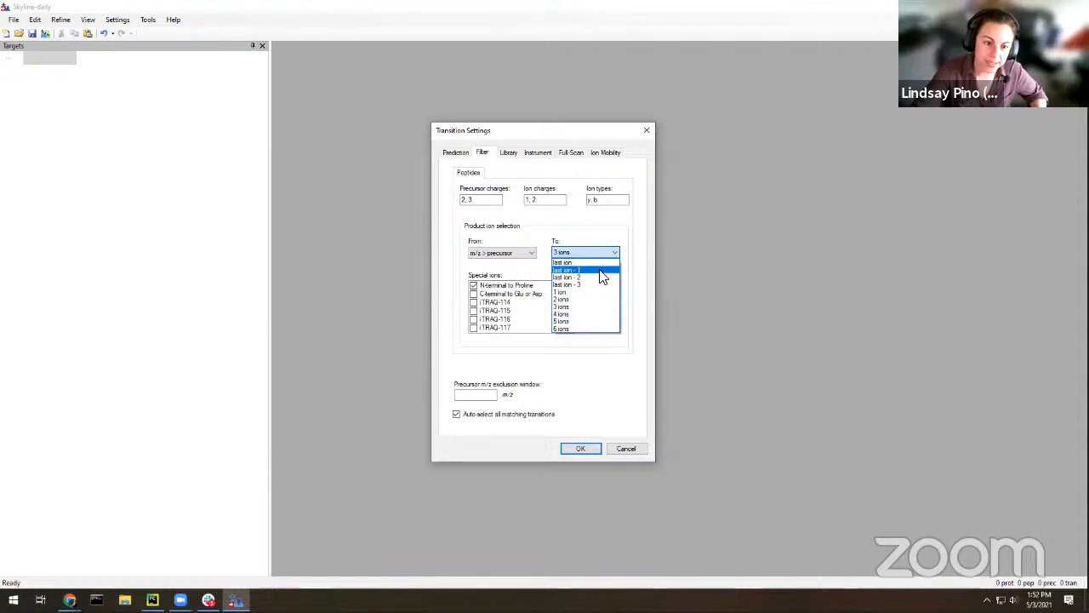
pyautogui.click(600, 269)
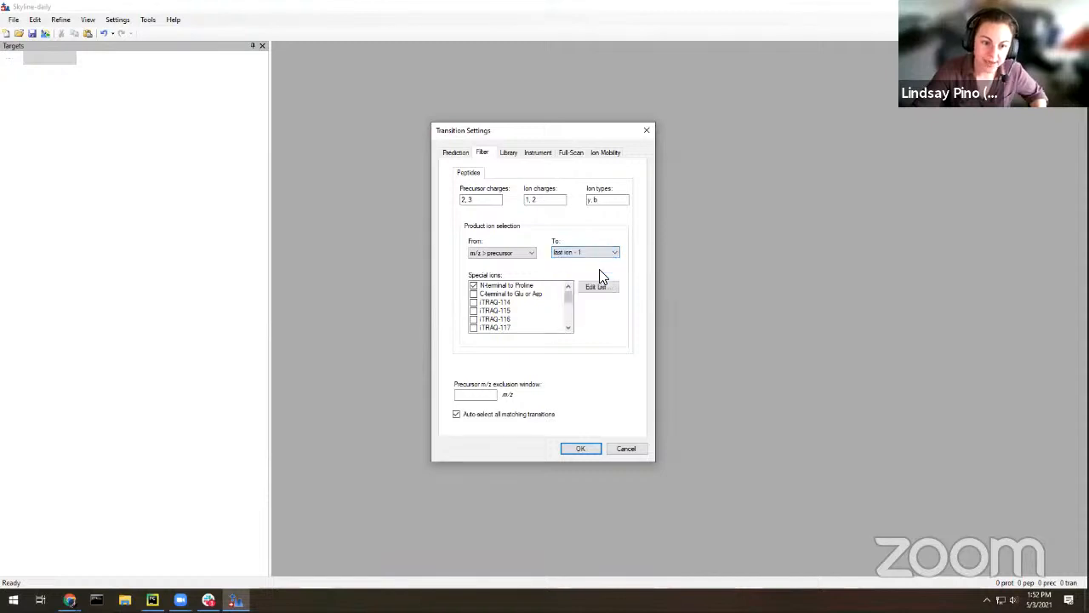
pyautogui.click(581, 449)
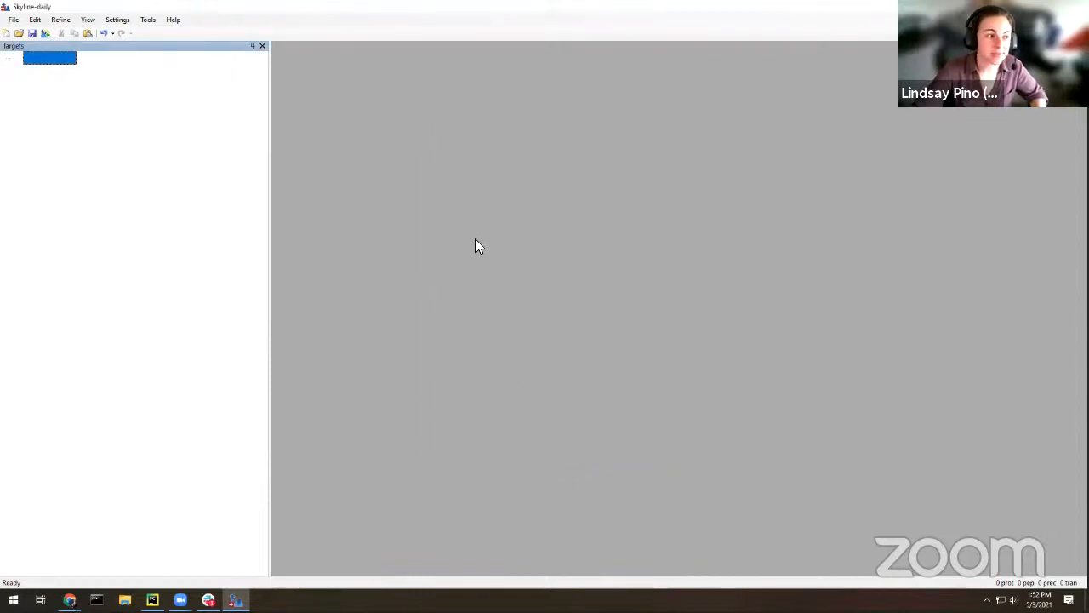
# Import uniprot_skylinetutorial_6entries_accessed20210503.fasta from the Desktop as a FASTA file and look through the target list.
pyautogui.click(22, 23)
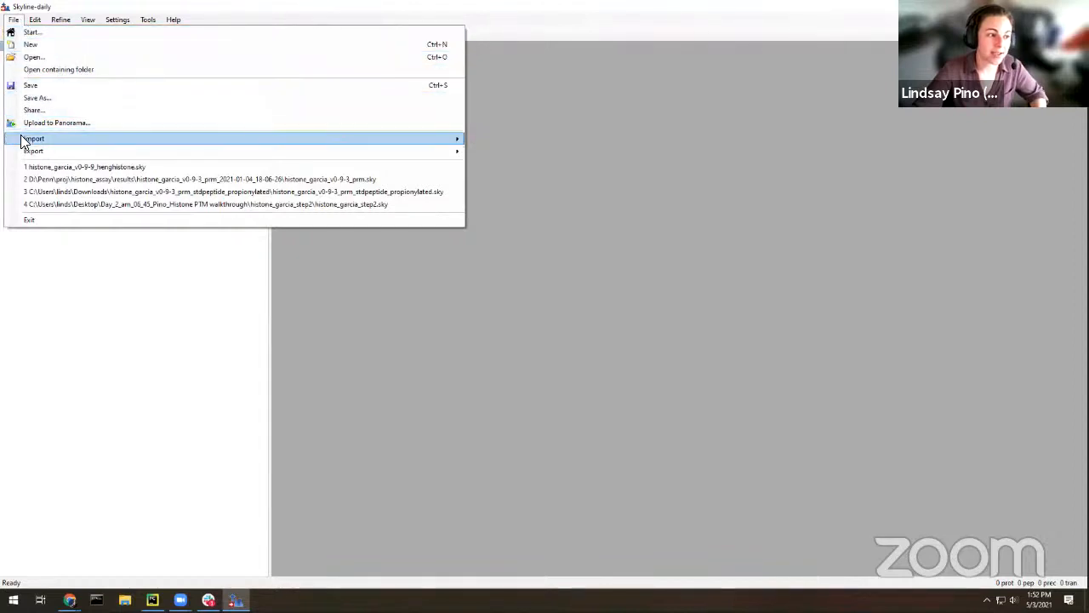
pyautogui.moveTo(26, 142)
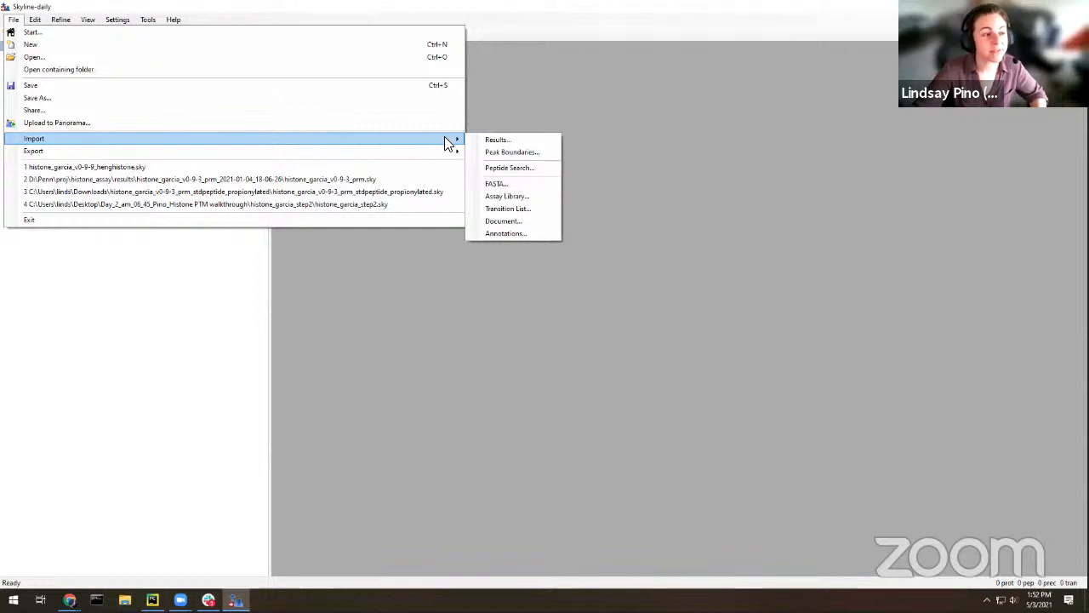
pyautogui.click(506, 181)
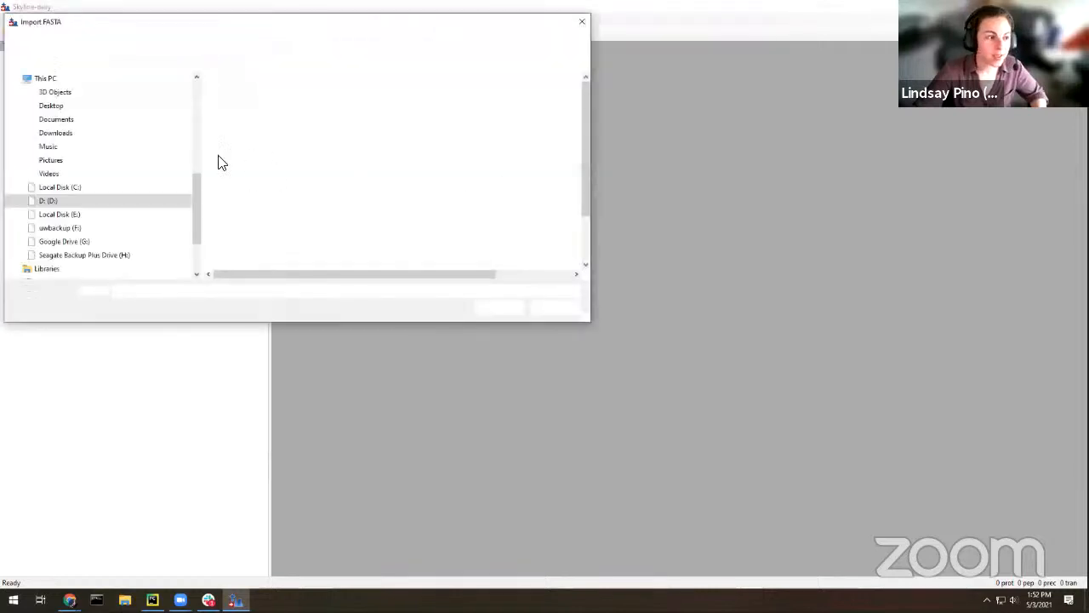
pyautogui.scroll(8, 75, 105)
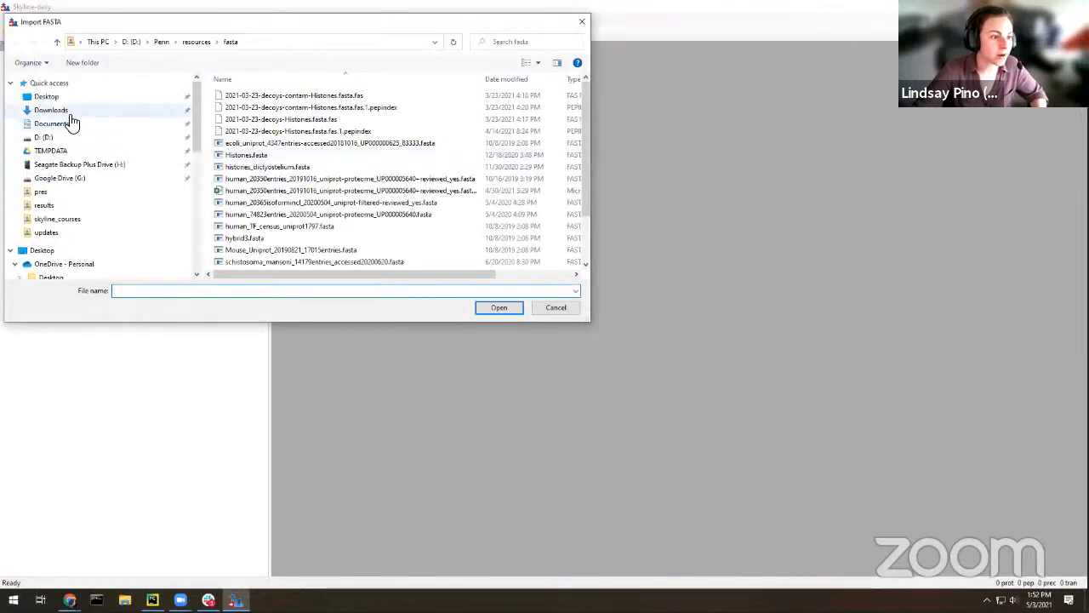
pyautogui.click(106, 98)
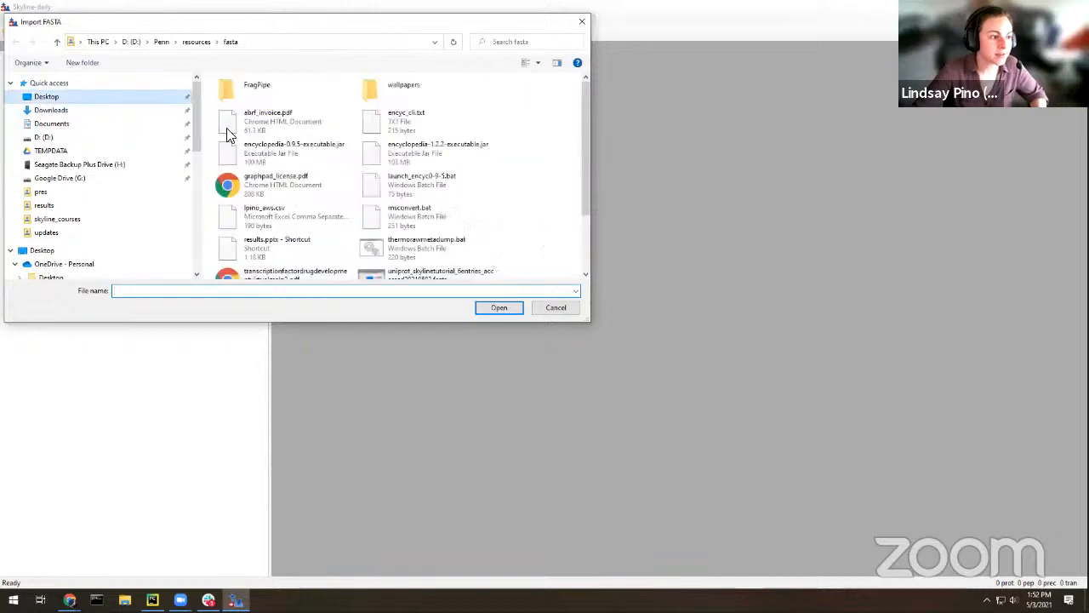
pyautogui.scroll(-1, 557, 209)
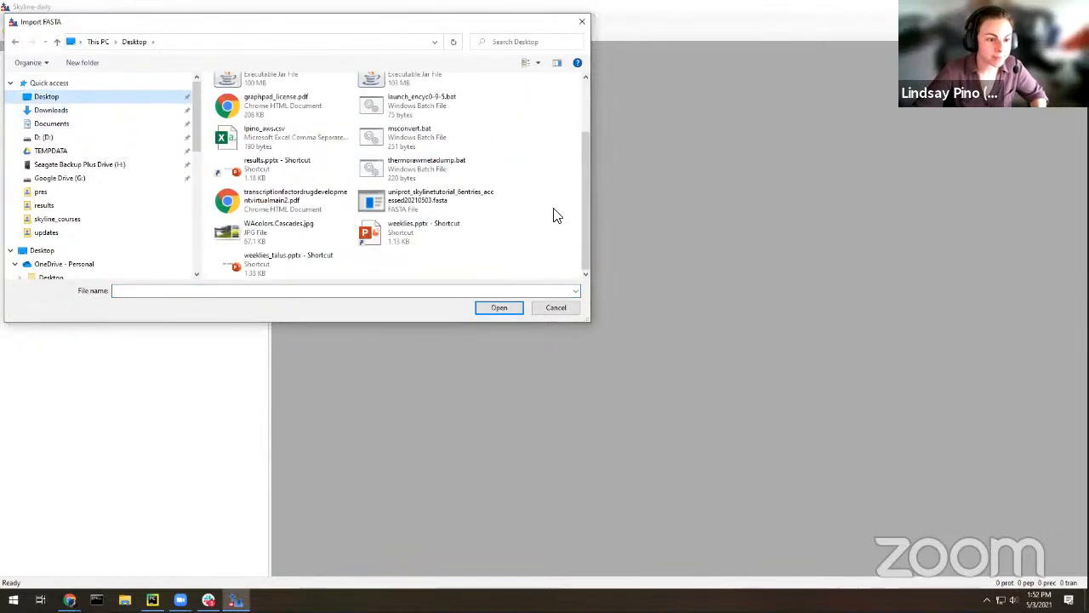
pyautogui.click(441, 206)
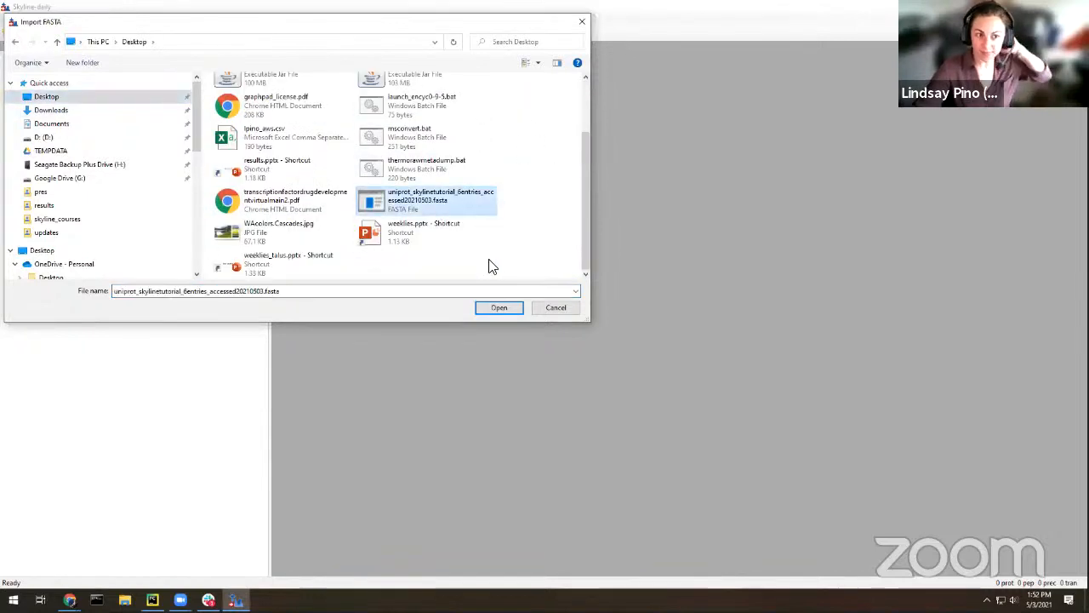
pyautogui.click(502, 312)
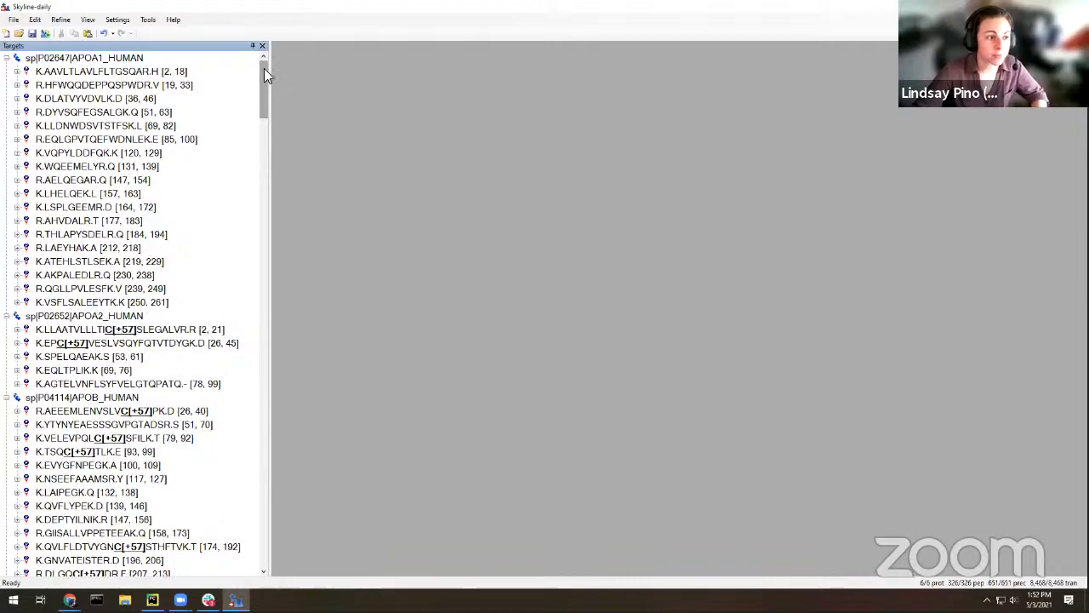
pyautogui.moveTo(263, 68); pyautogui.dragTo(781, 481)
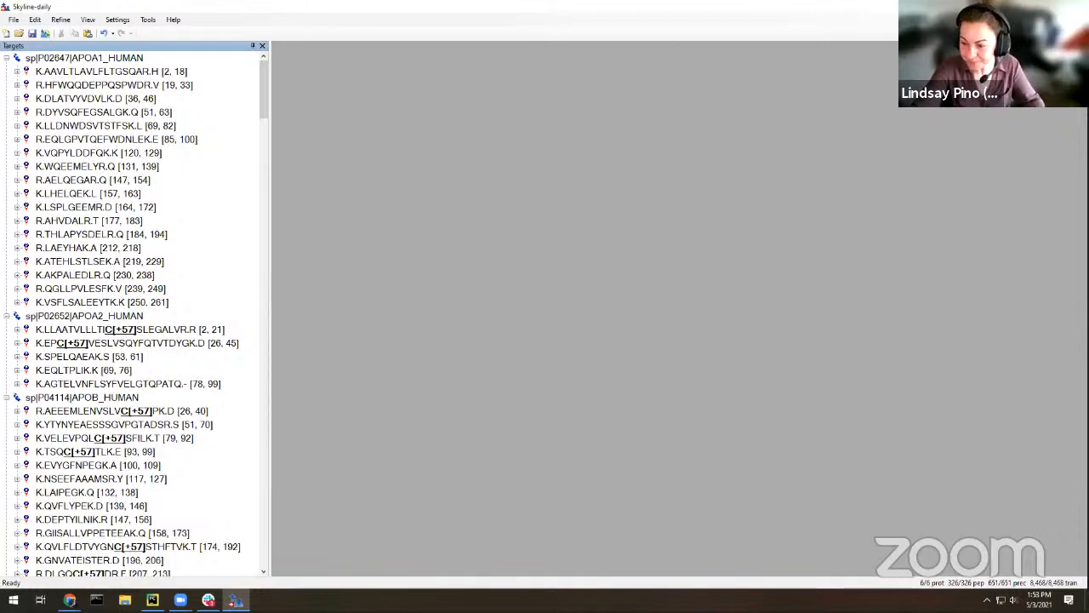
# Start a new blank document and discard the changes to the current one.
pyautogui.hotkey('alt', 'Tab')
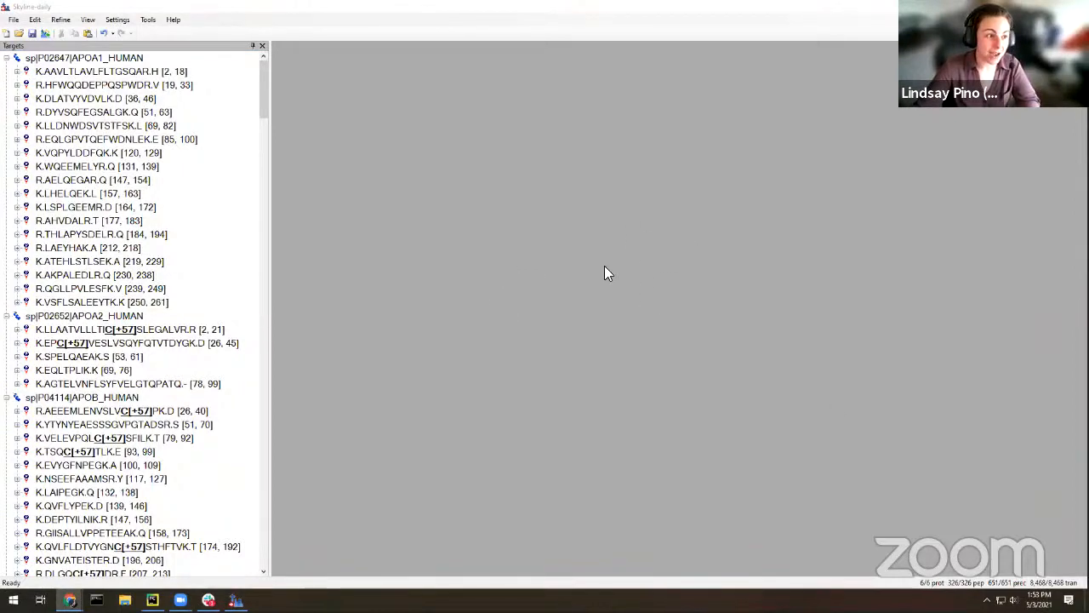
pyautogui.hotkey('alt', 'Tab')
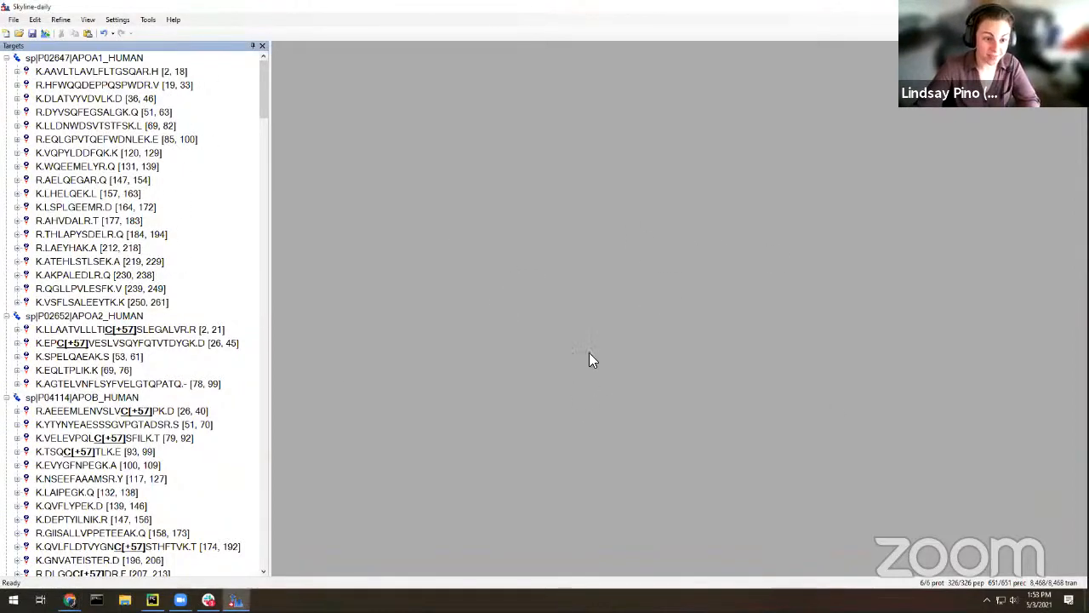
pyautogui.click(7, 34)
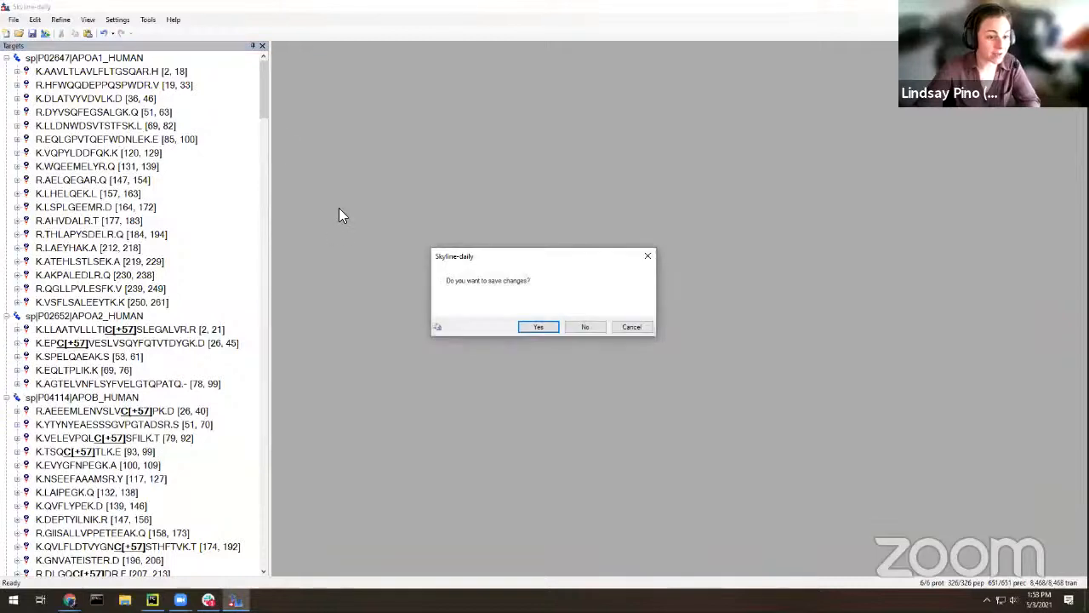
pyautogui.click(575, 326)
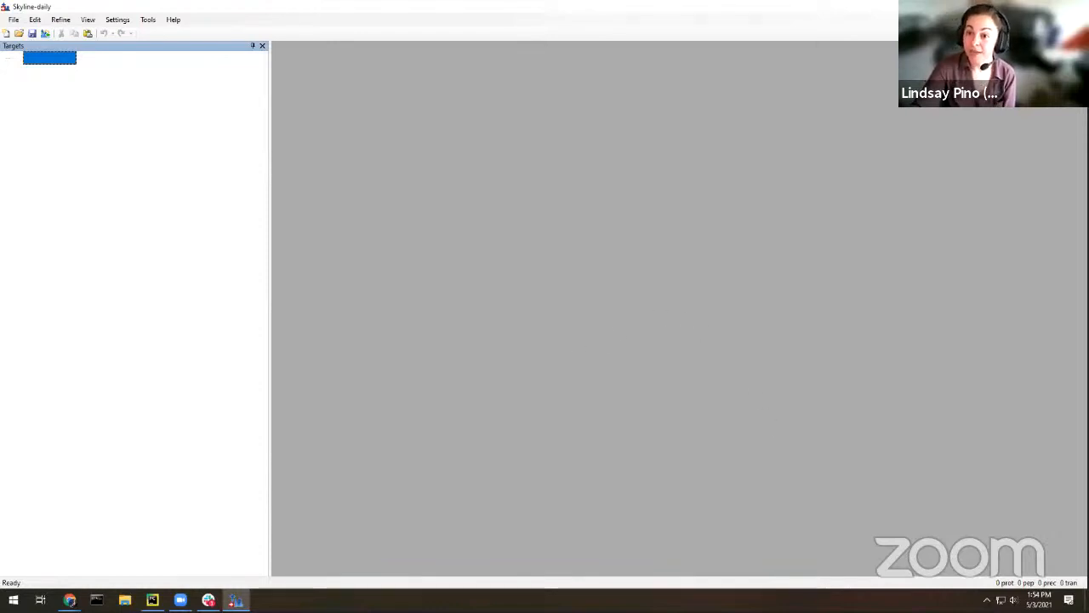
# Start adding a spectral library to the peptide settings' library list and name it mayinst_speclib.
pyautogui.click(117, 20)
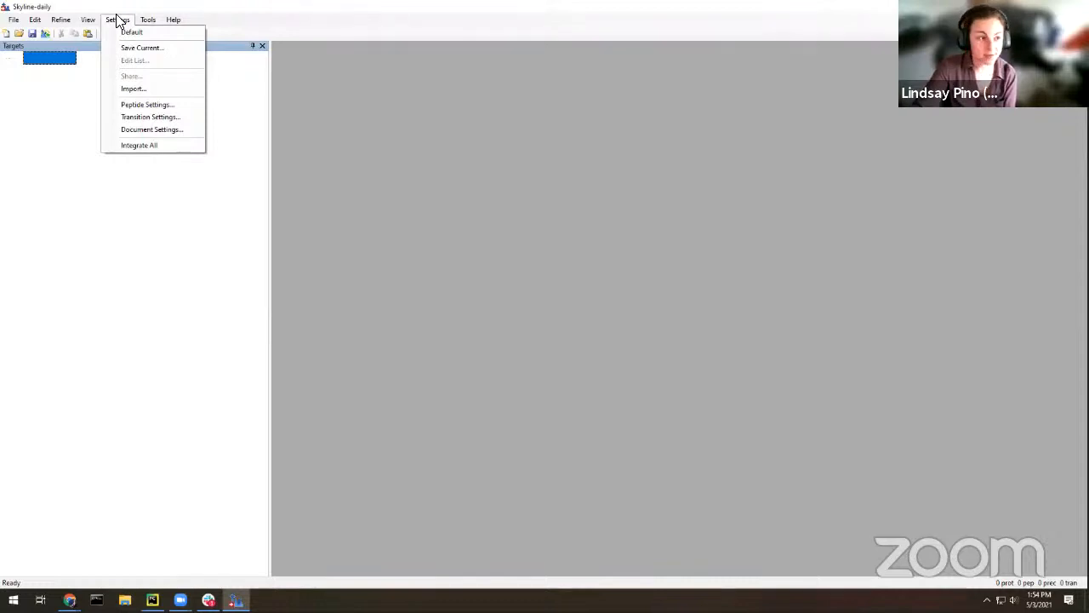
pyautogui.click(134, 104)
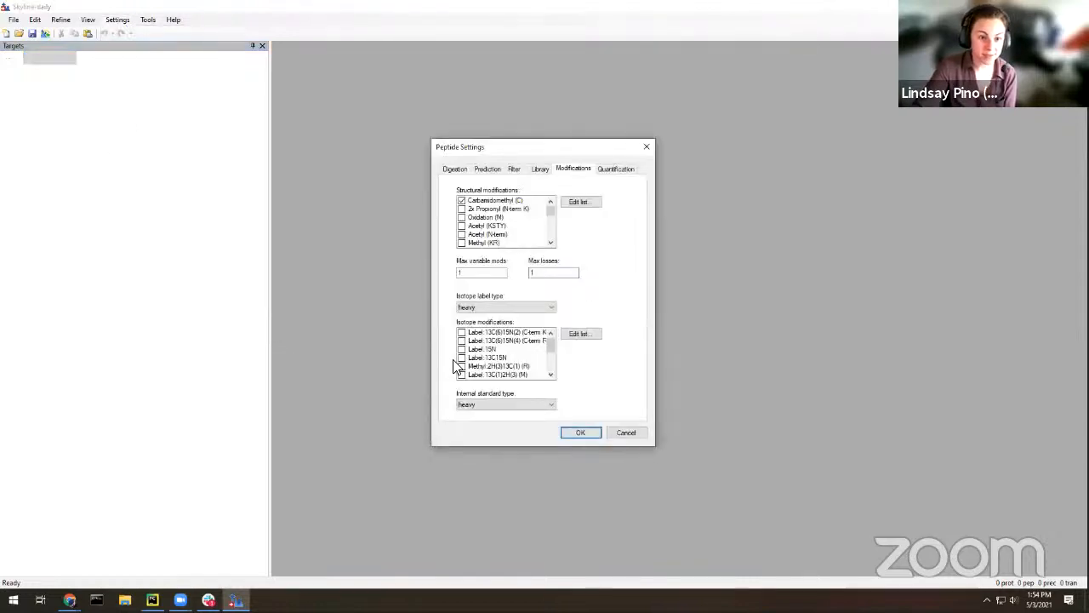
pyautogui.click(539, 169)
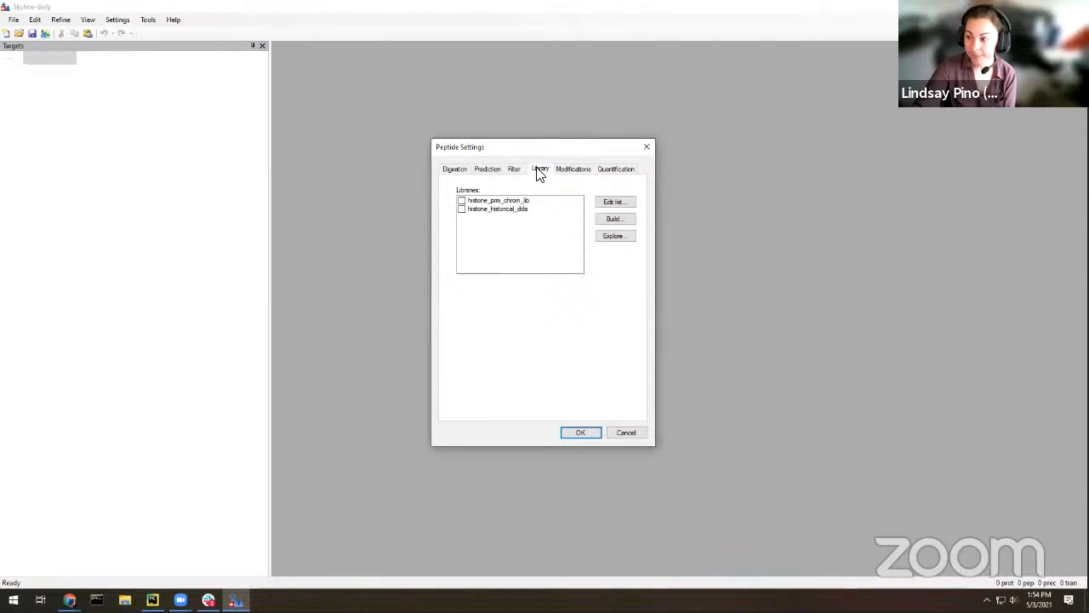
pyautogui.click(611, 204)
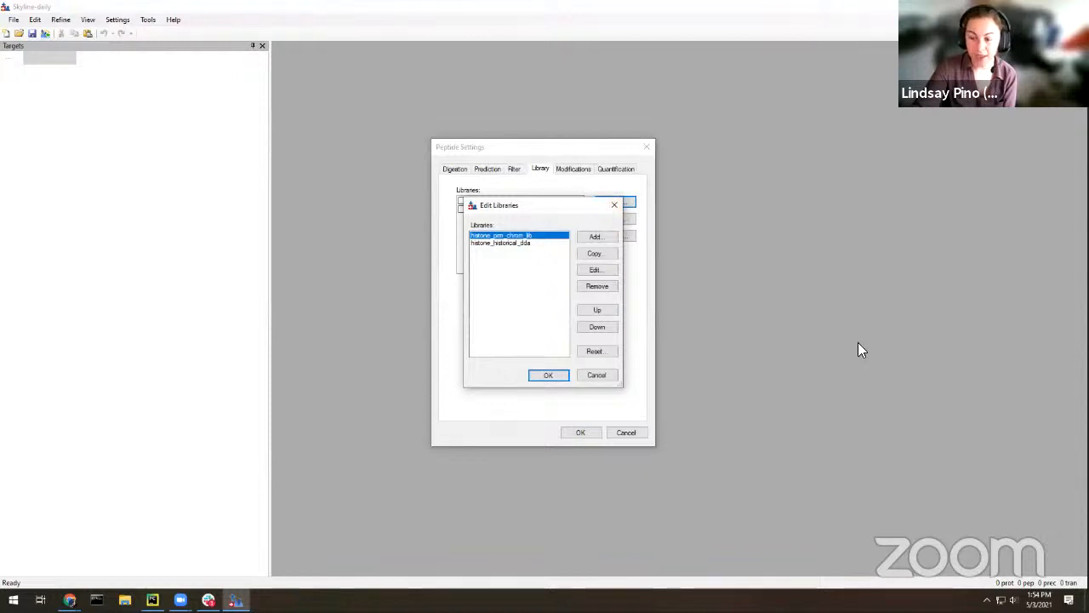
pyautogui.click(601, 236)
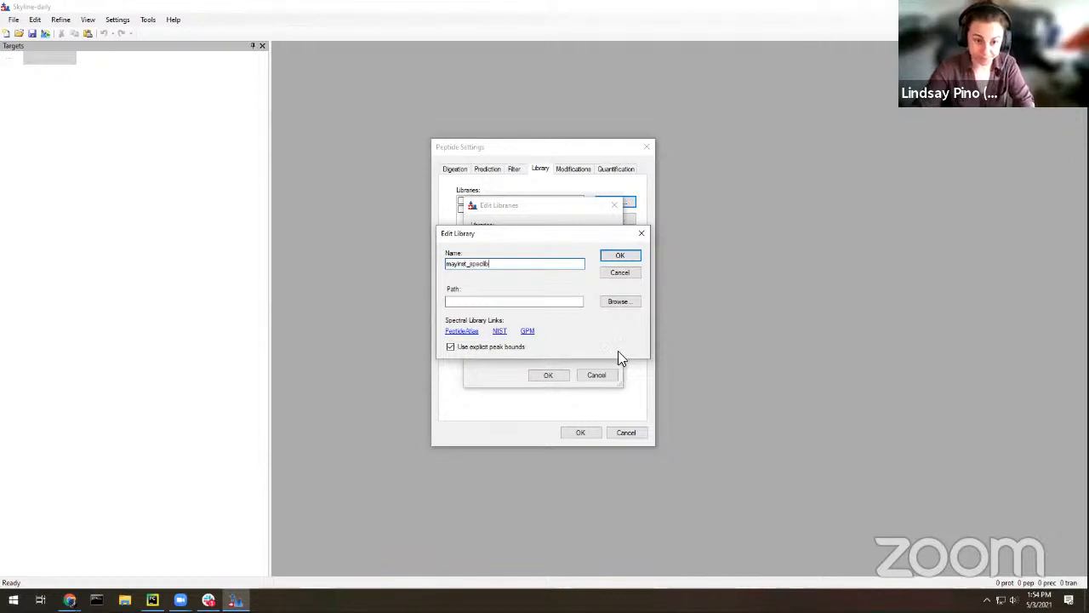
pyautogui.moveTo(492, 264); pyautogui.dragTo(446, 263)
pyautogui.click(565, 298)
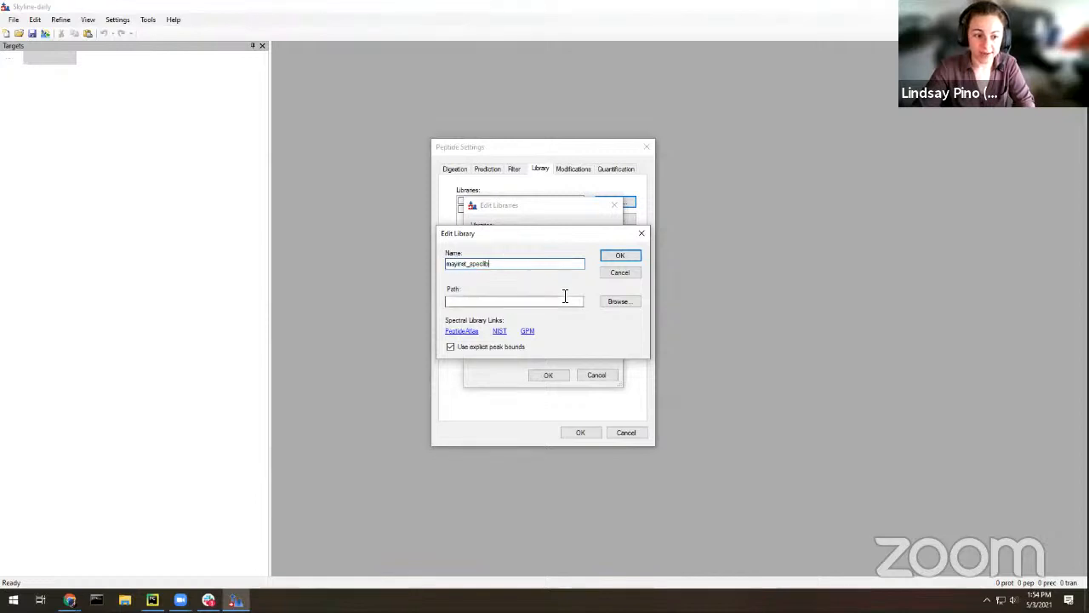
pyautogui.click(621, 304)
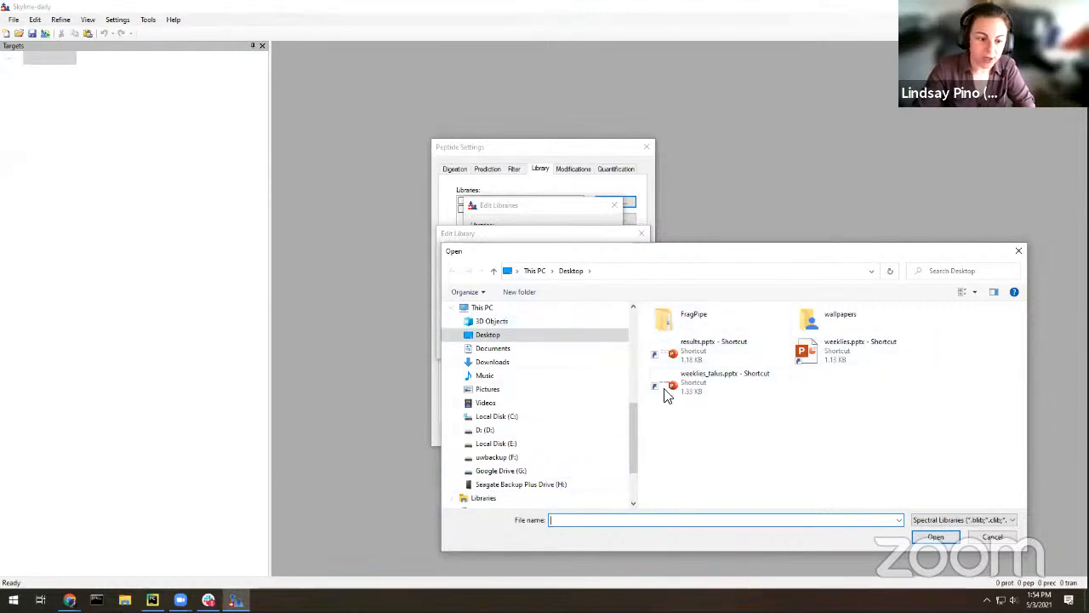
pyautogui.scroll(8, 560, 374)
pyautogui.click(559, 326)
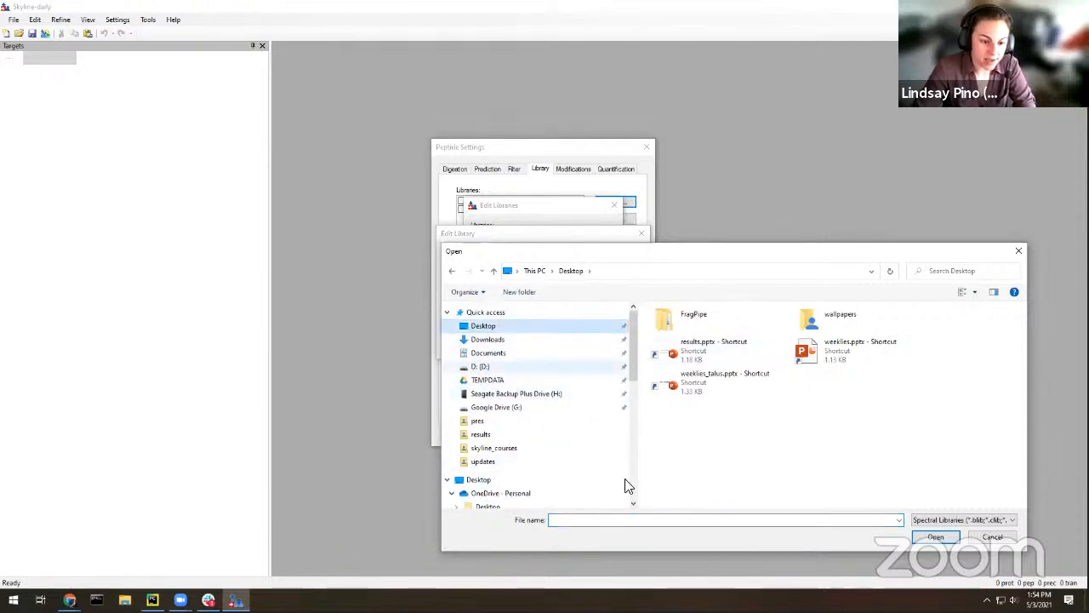
pyautogui.click(540, 353)
pyautogui.click(599, 342)
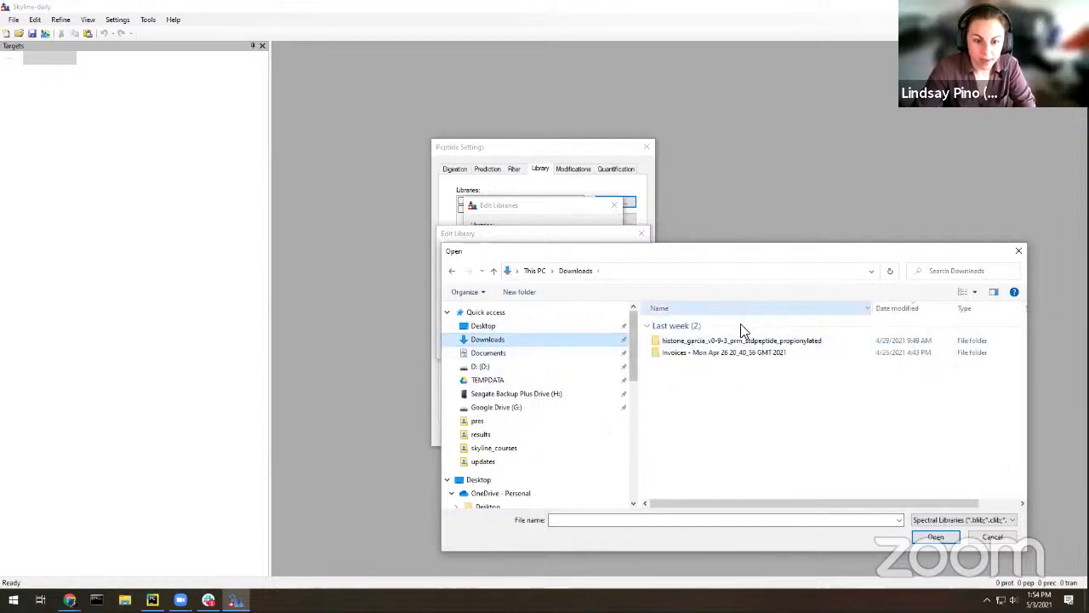
pyautogui.click(507, 325)
pyautogui.click(1018, 251)
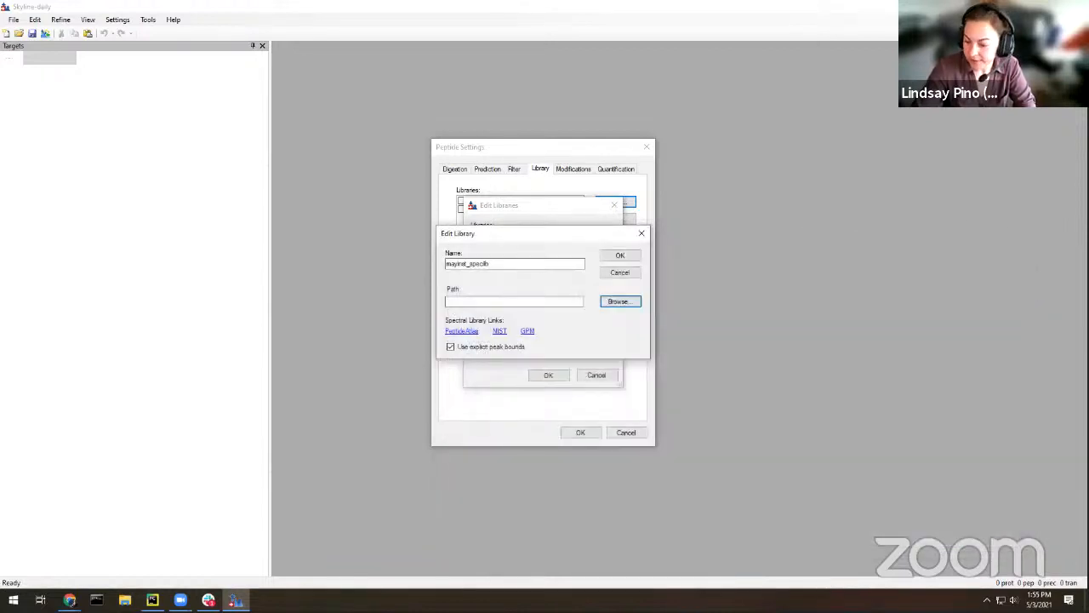
# Set the mayinst_speclib library's path to NEU_Skyline_plasmafx.blib in the Desktop's Plasma\PlasmaSpectralLibrary folder and add the library to the list.
pyautogui.press('super+e')
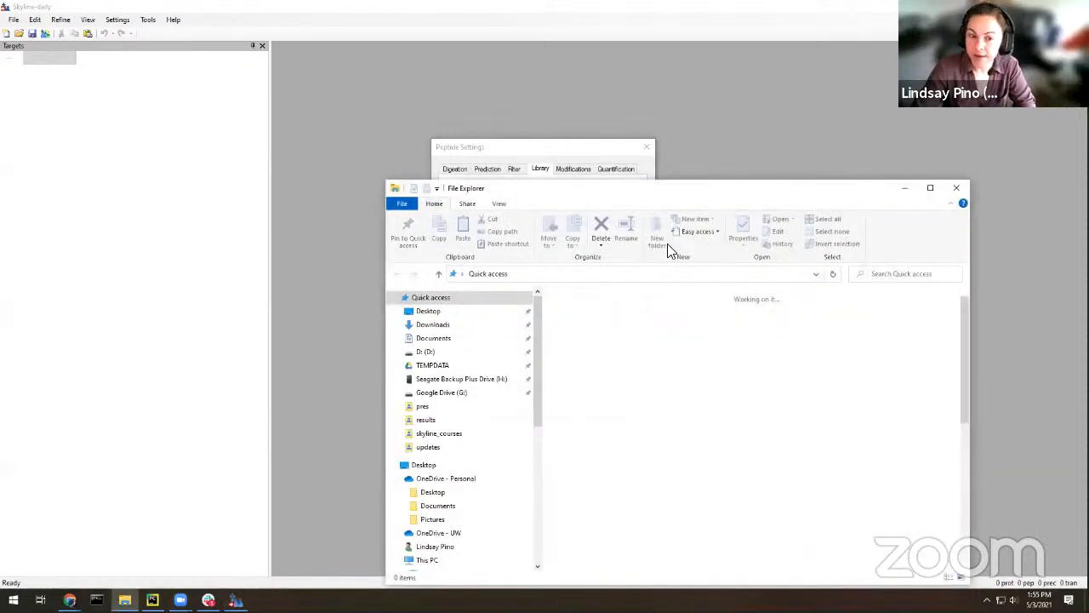
pyautogui.moveTo(659, 194); pyautogui.dragTo(0, 196)
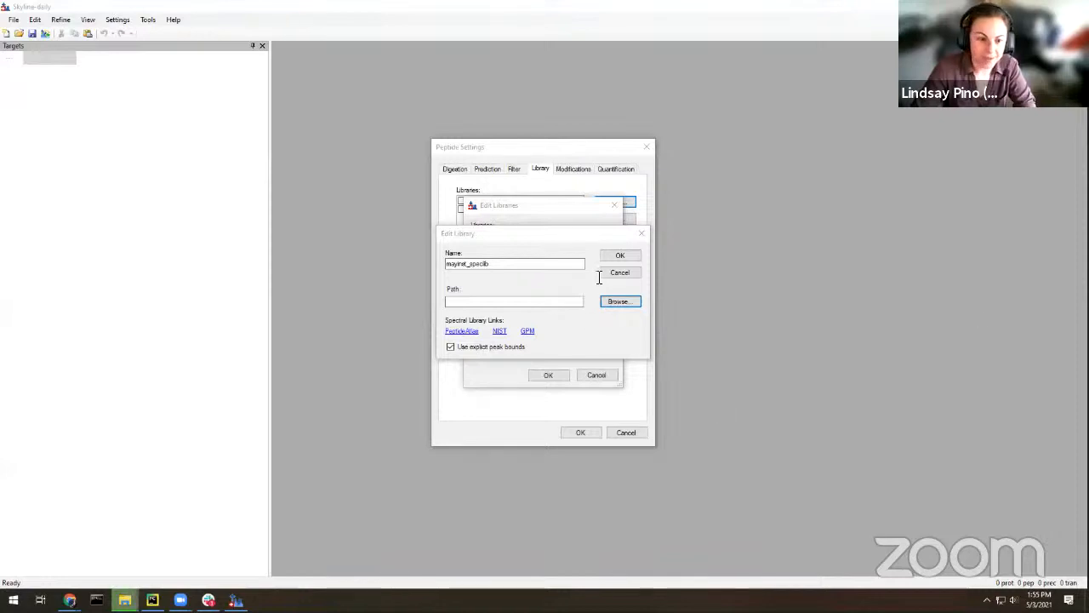
pyautogui.click(613, 303)
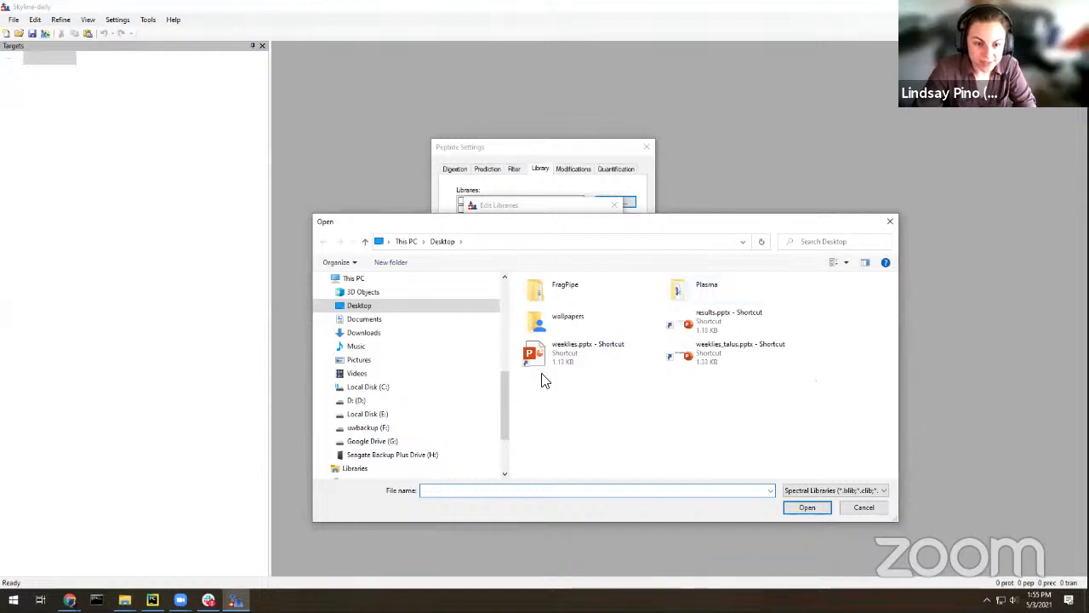
pyautogui.doubleClick(705, 296)
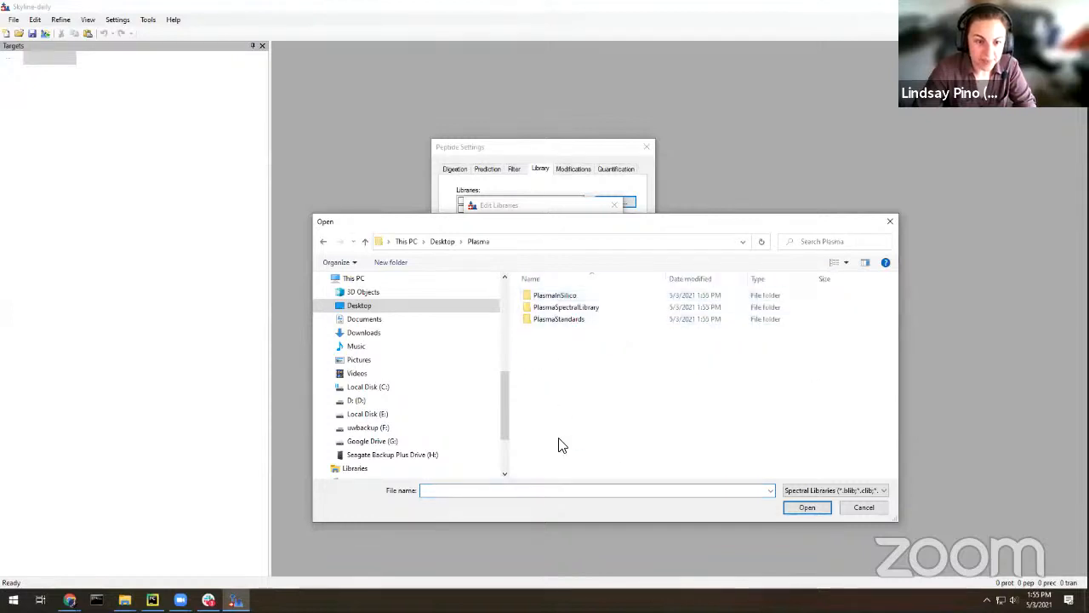
pyautogui.click(612, 308)
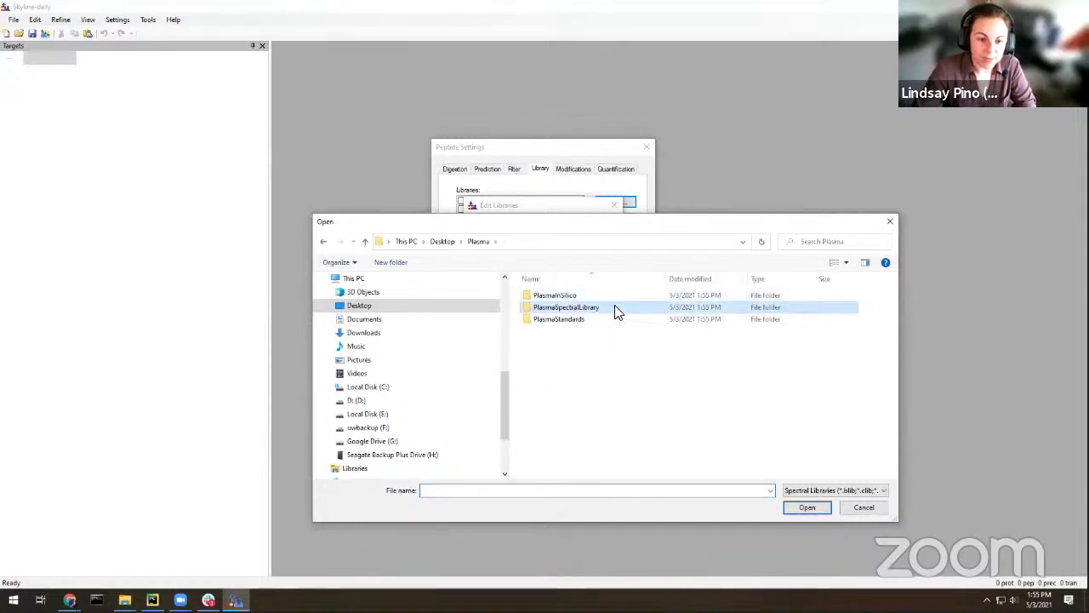
pyautogui.doubleClick(615, 307)
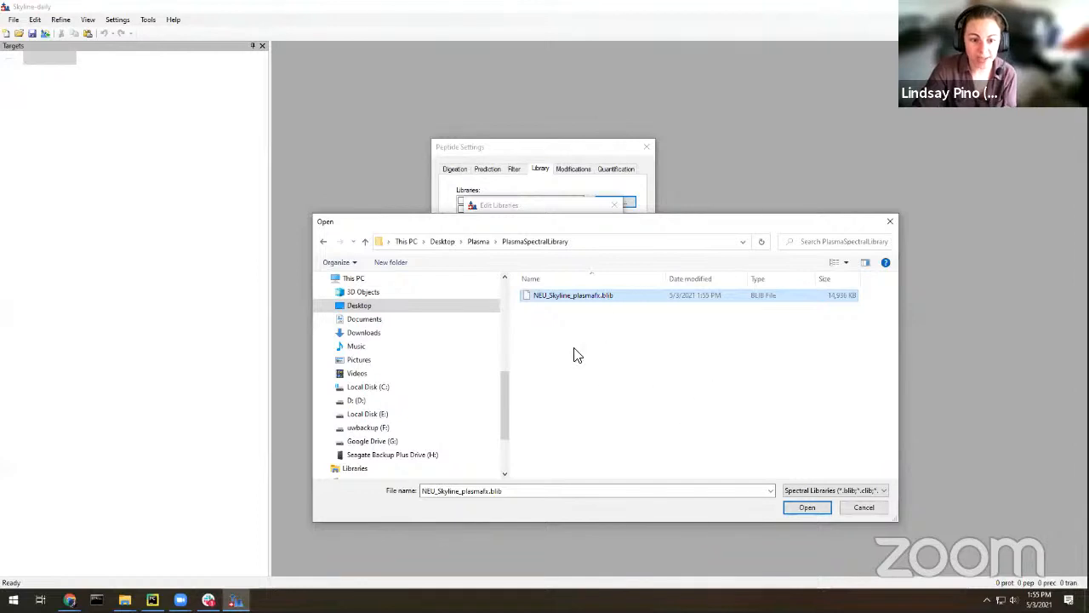
pyautogui.click(809, 508)
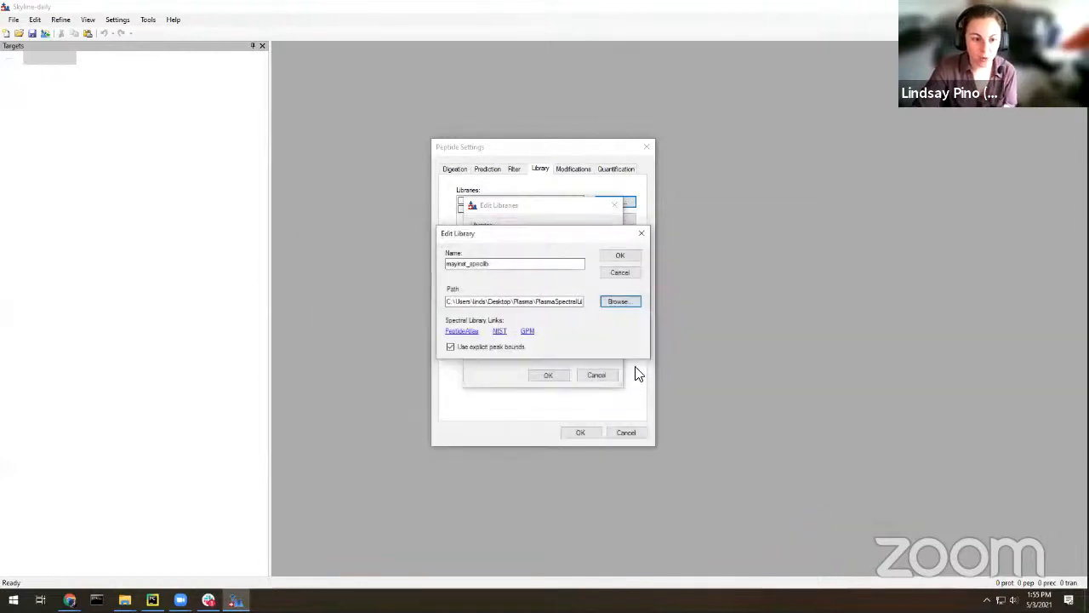
pyautogui.click(616, 258)
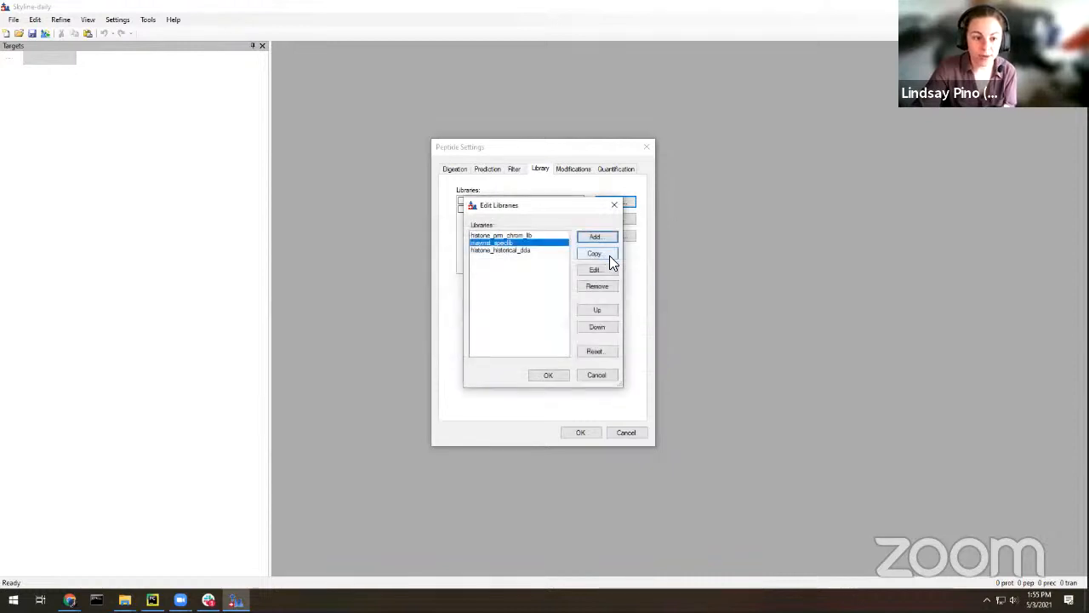
# Accept the library list, enable mayinst_speclib as the document's spectral library, and apply the peptide settings.
pyautogui.click(557, 375)
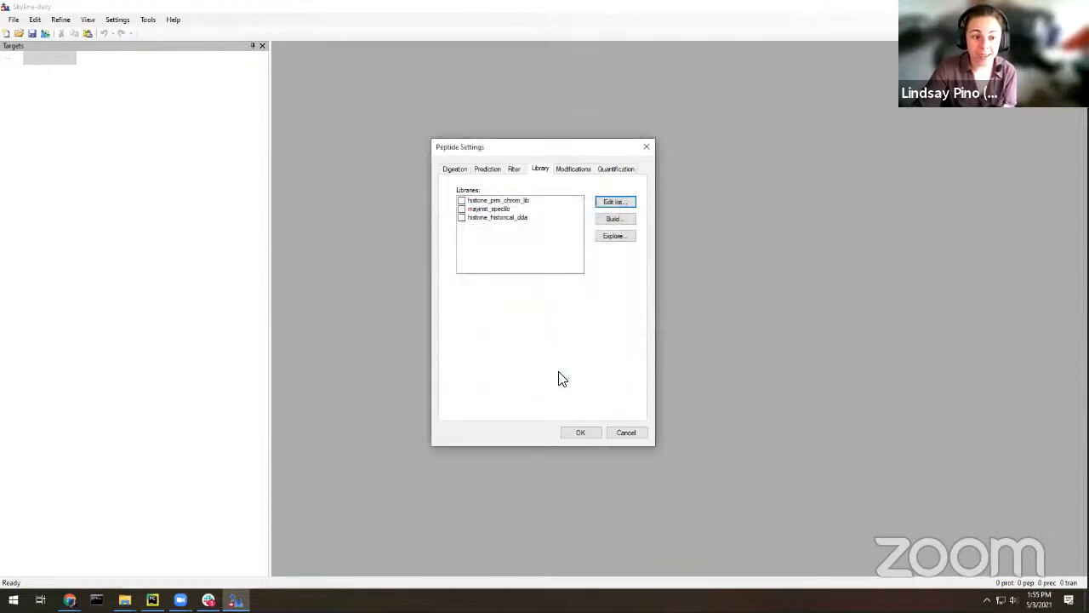
pyautogui.click(461, 208)
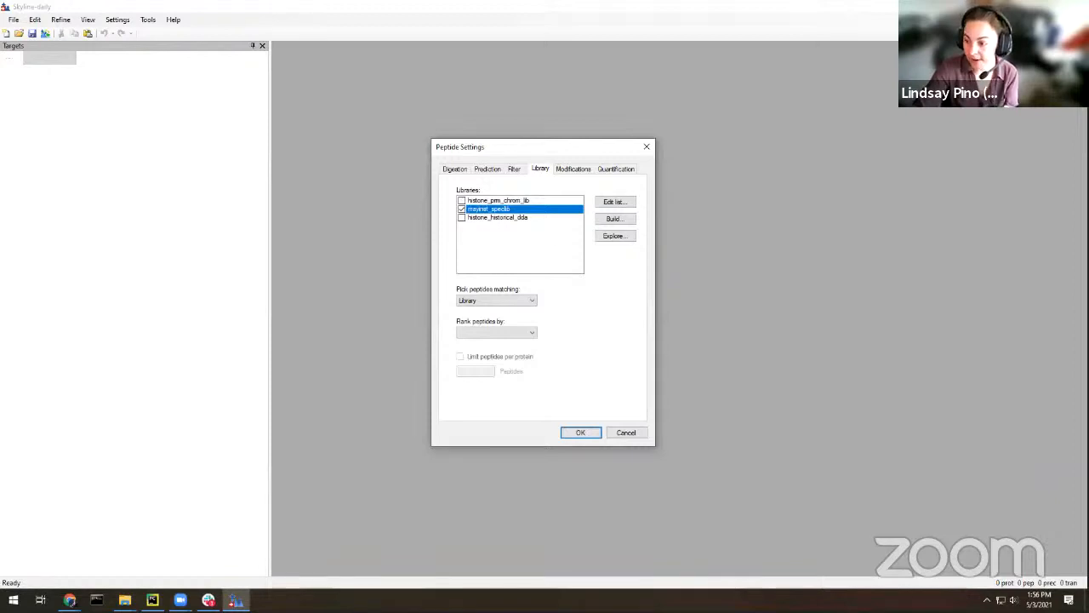
pyautogui.hotkey('alt', 'Tab')
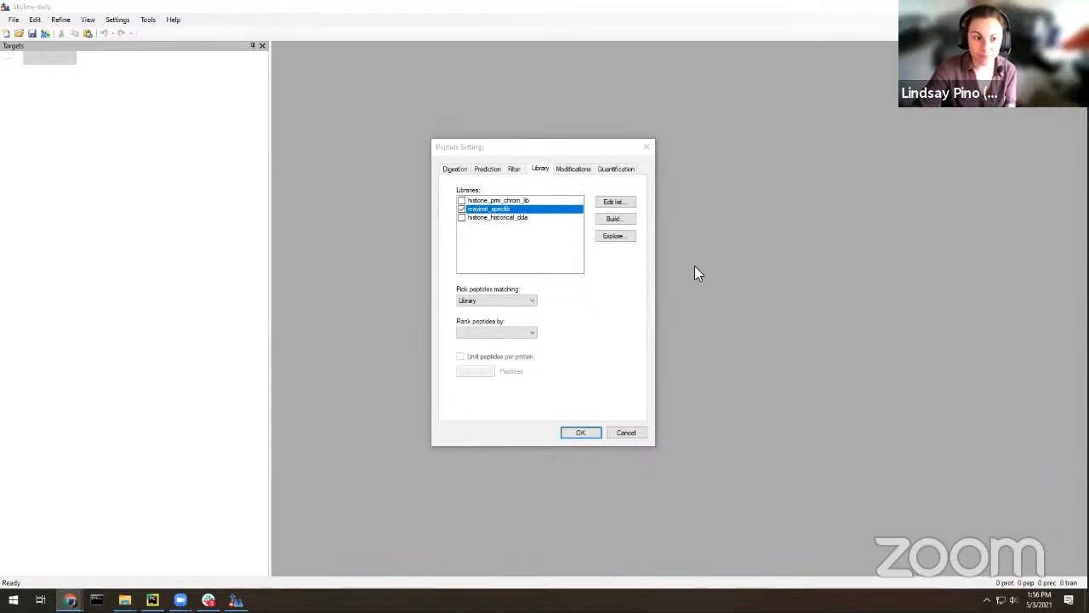
pyautogui.click(581, 433)
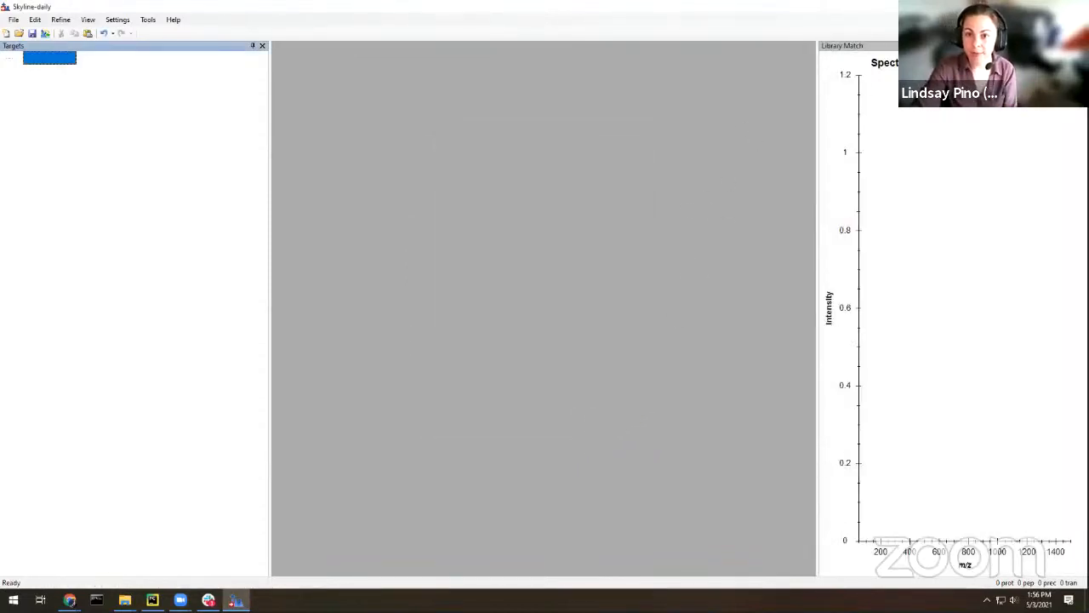
# Dock the Library Match view so that it fills the empty central workspace.
pyautogui.moveTo(842, 46); pyautogui.dragTo(542, 312)
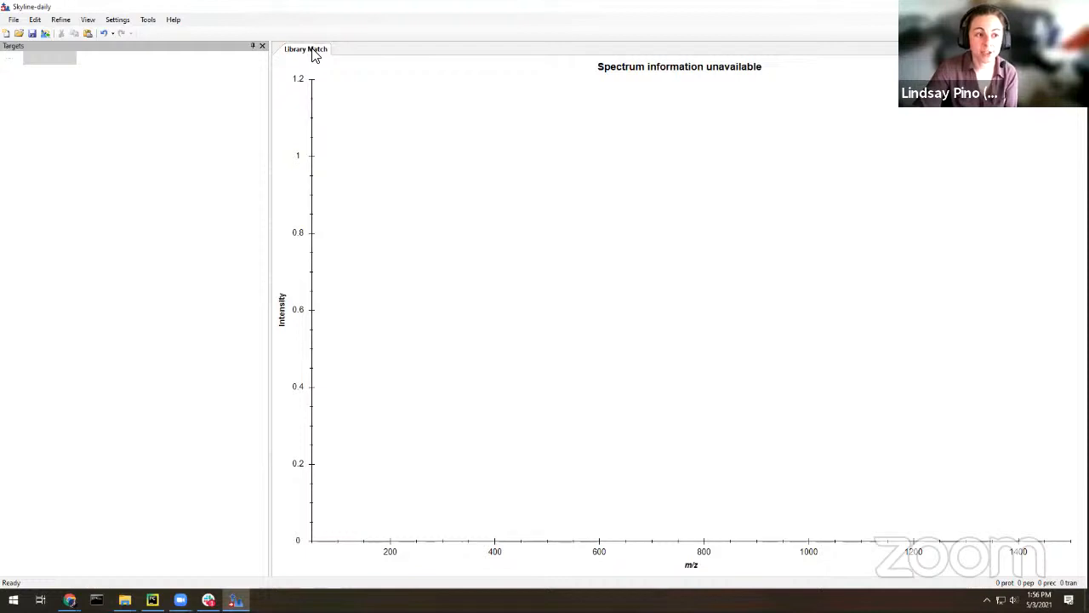
pyautogui.moveTo(308, 54); pyautogui.dragTo(1073, 309)
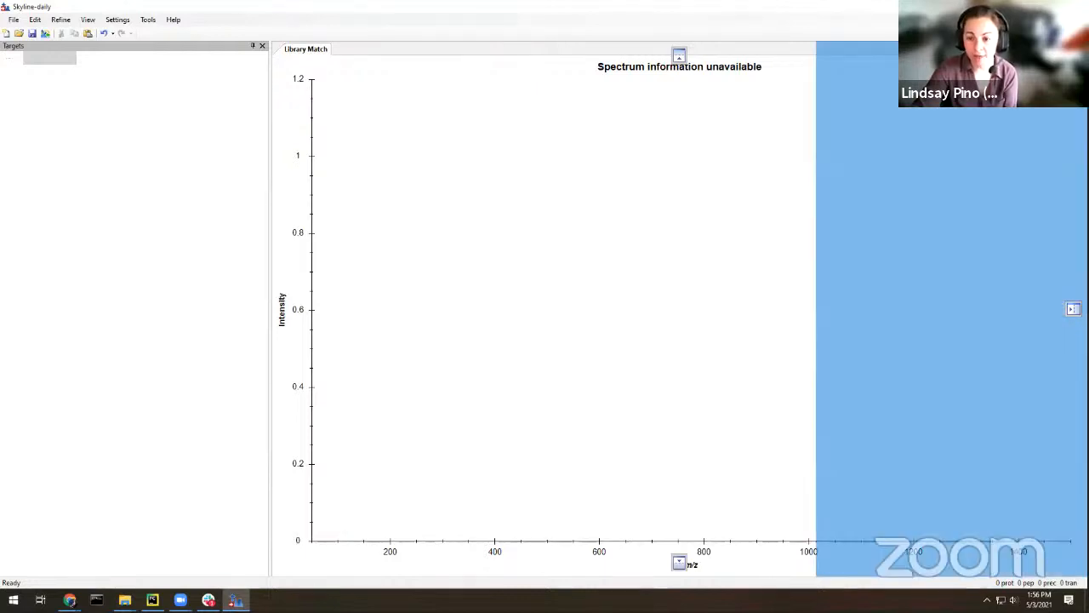
pyautogui.moveTo(1073, 308); pyautogui.dragTo(1073, 309)
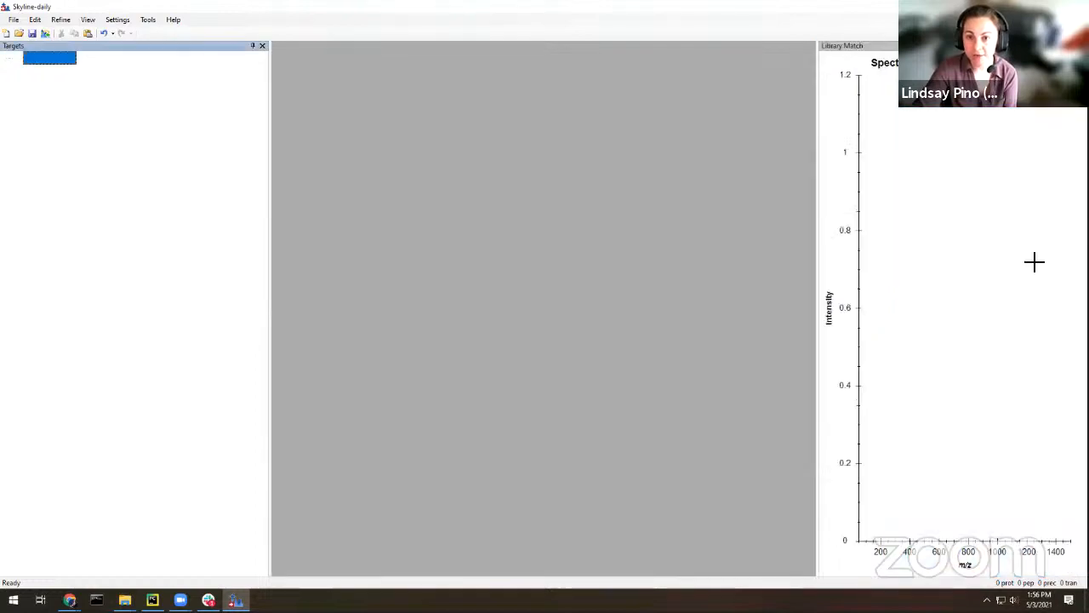
pyautogui.moveTo(869, 46); pyautogui.dragTo(542, 569)
pyautogui.moveTo(644, 450); pyautogui.dragTo(679, 243)
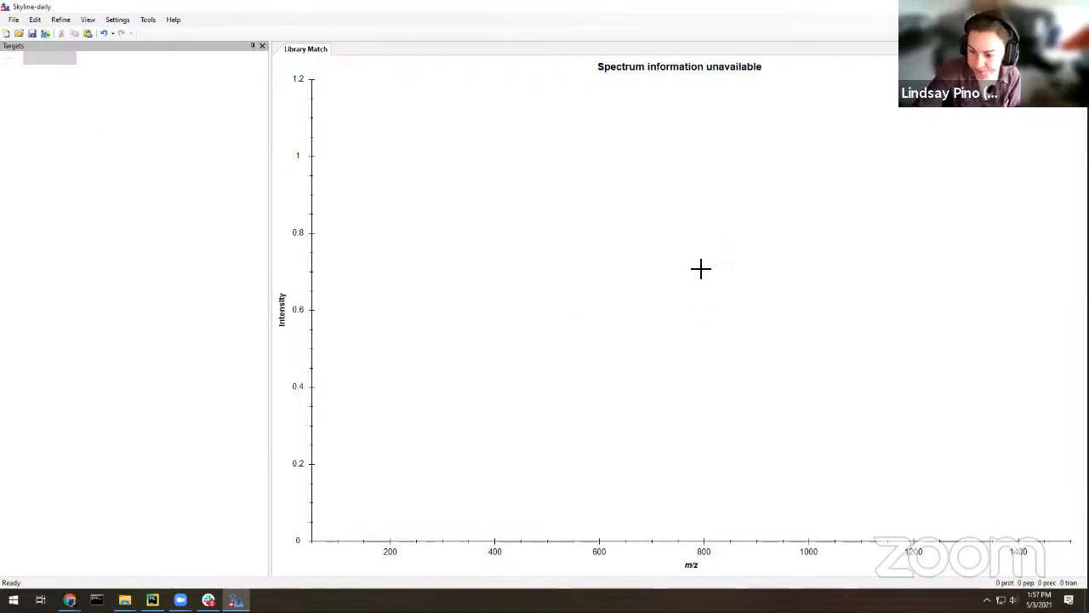
# Import uniprot_skylinetutorial_6entries_accessed20210503.fasta from the Desktop as a FASTA file.
pyautogui.click(14, 21)
pyautogui.moveTo(339, 148)
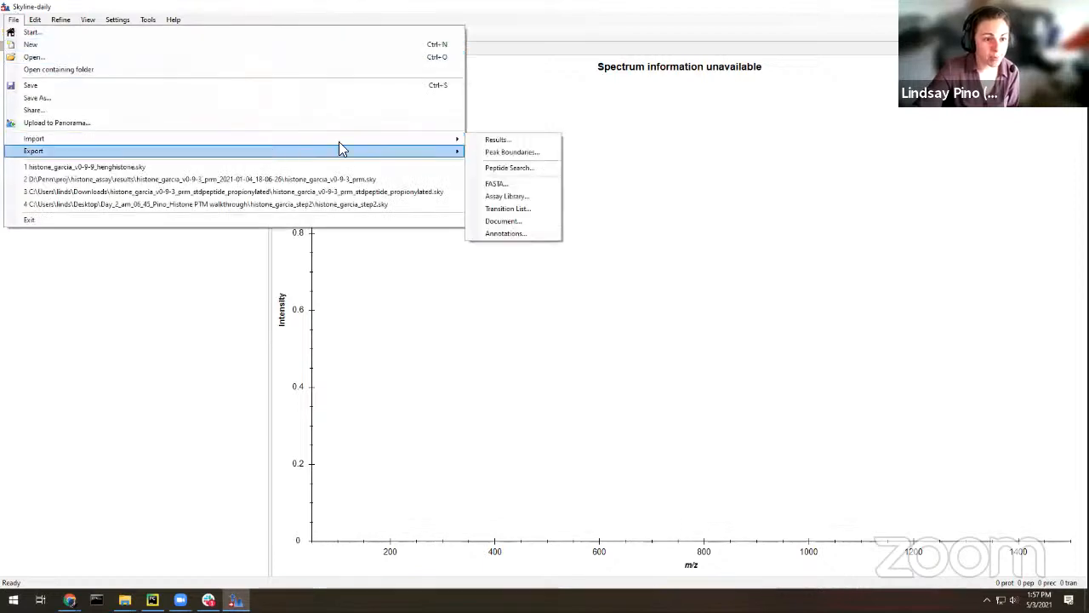
pyautogui.click(509, 183)
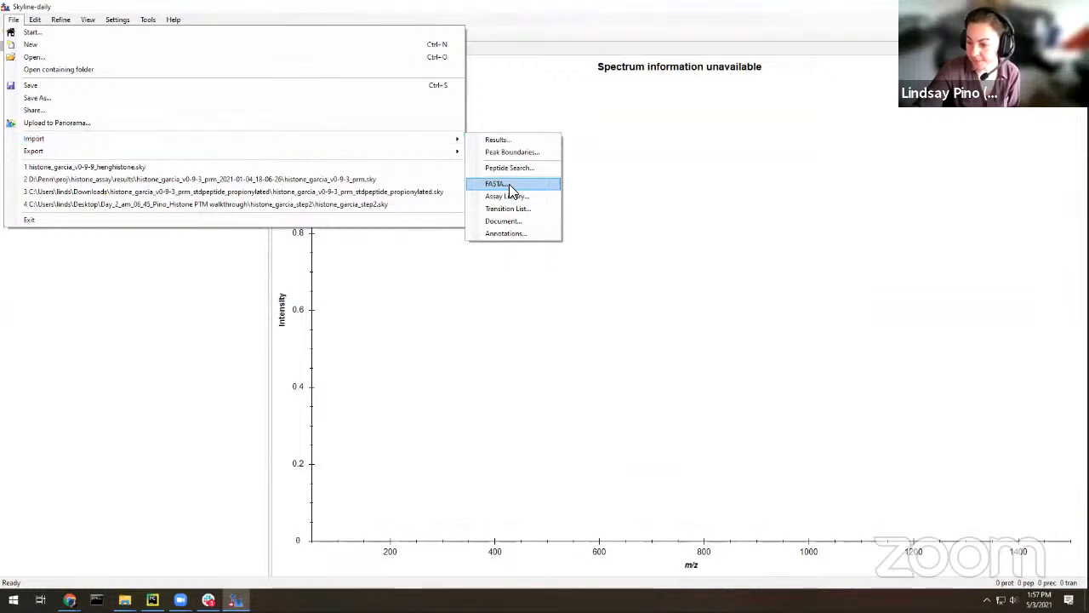
pyautogui.moveTo(306, 23); pyautogui.dragTo(466, 156)
pyautogui.scroll(5, 308, 277)
pyautogui.scroll(2, 308, 277)
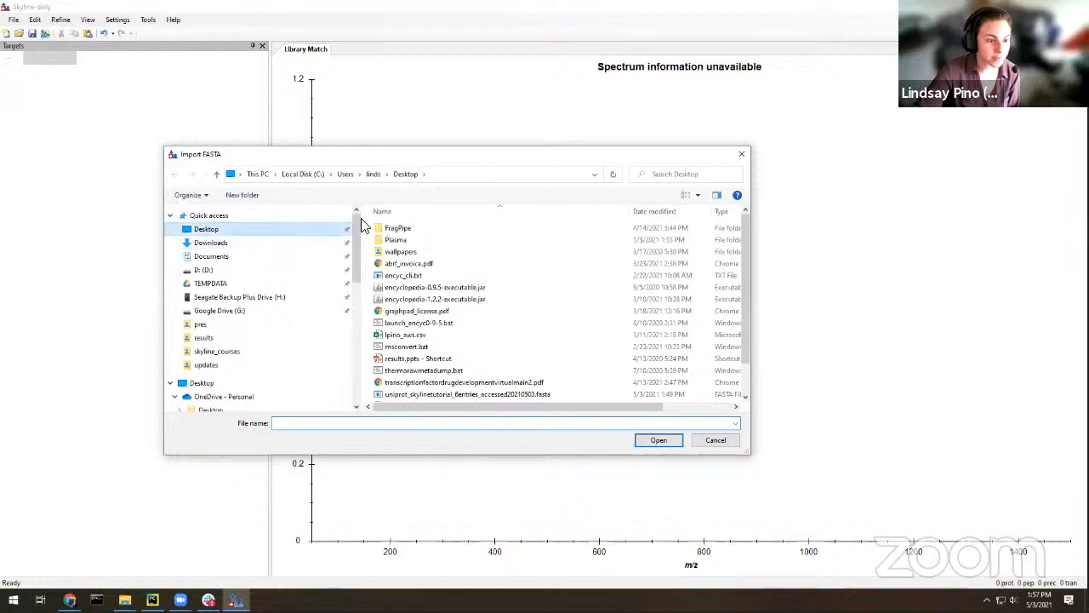
pyautogui.click(282, 230)
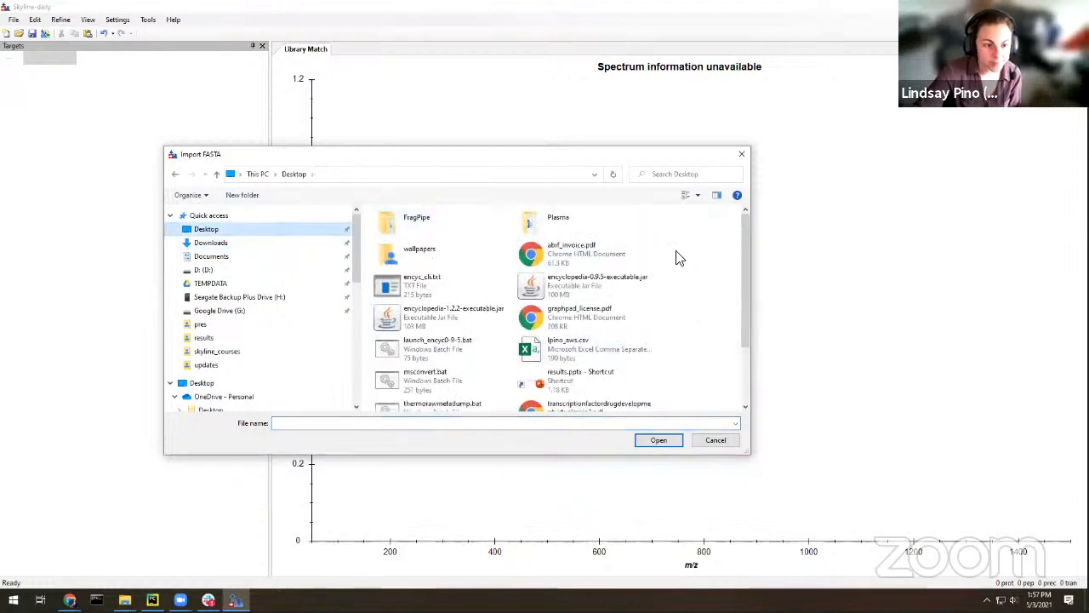
pyautogui.scroll(-2, 675, 261)
pyautogui.click(422, 357)
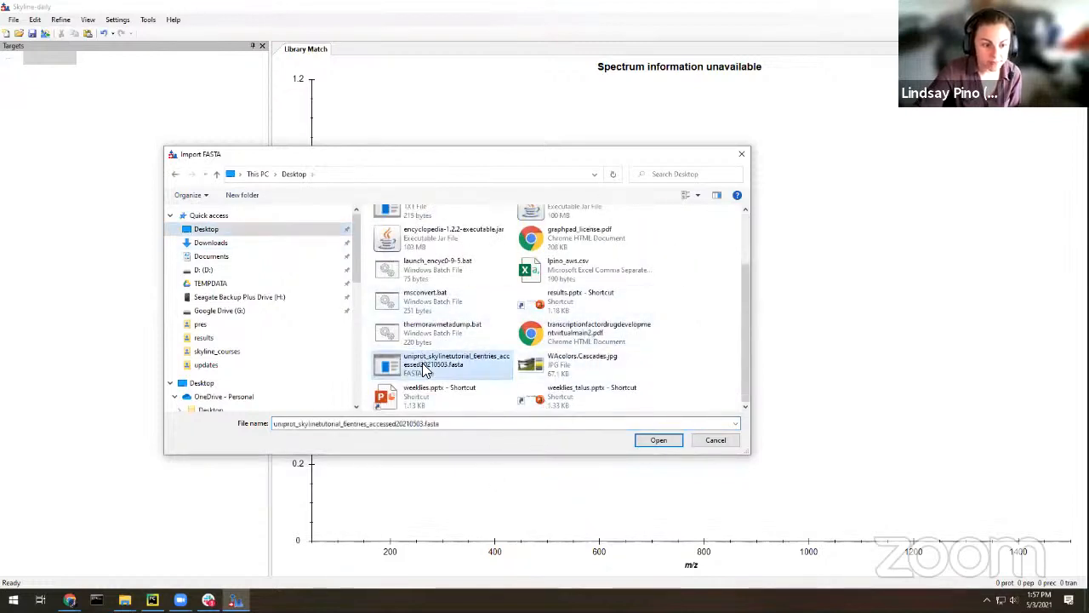
pyautogui.click(664, 441)
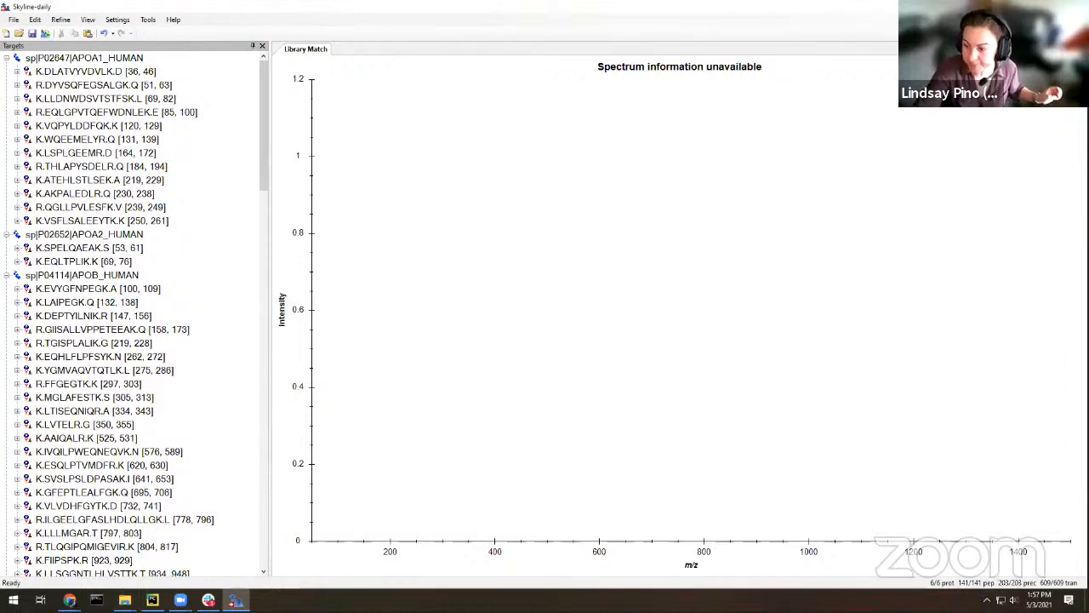
# Expand the first APOA1_HUMAN peptide, K.DLATVYVDVLK.D, view its doubly charged precursor's library spectrum, and collapse the peptide again.
pyautogui.click(64, 74)
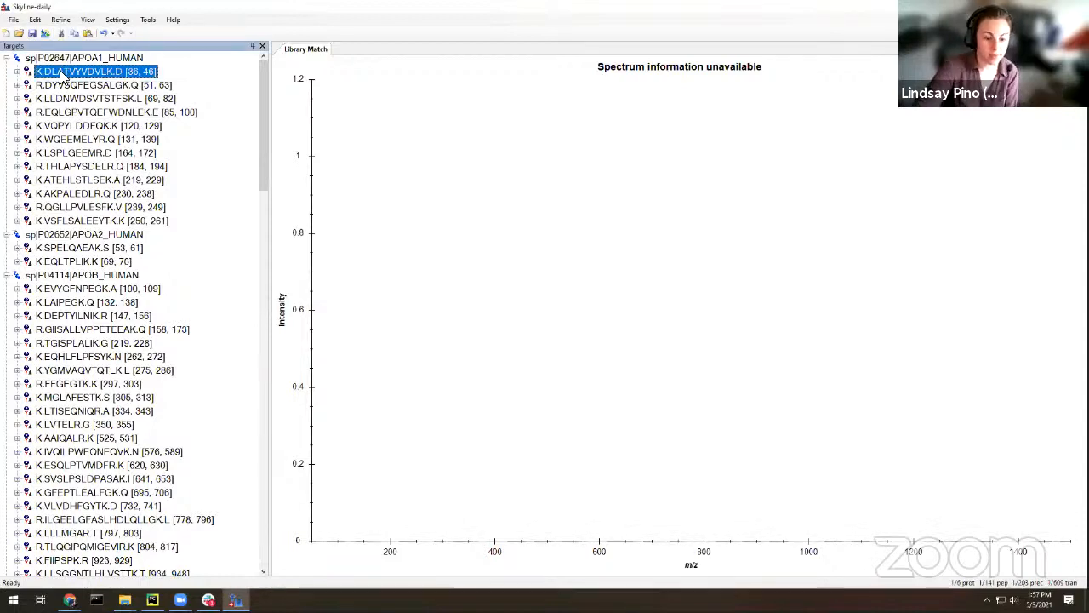
pyautogui.press('Down')
pyautogui.press('Up')
pyautogui.press('Right')
pyautogui.press('Down')
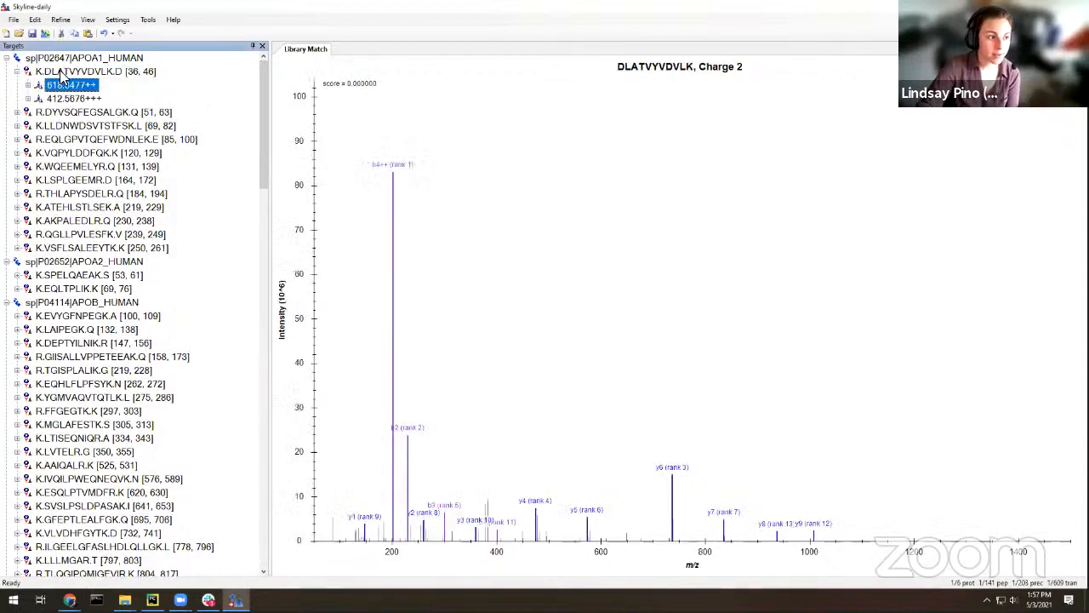
pyautogui.press('Left')
pyautogui.press('Left')
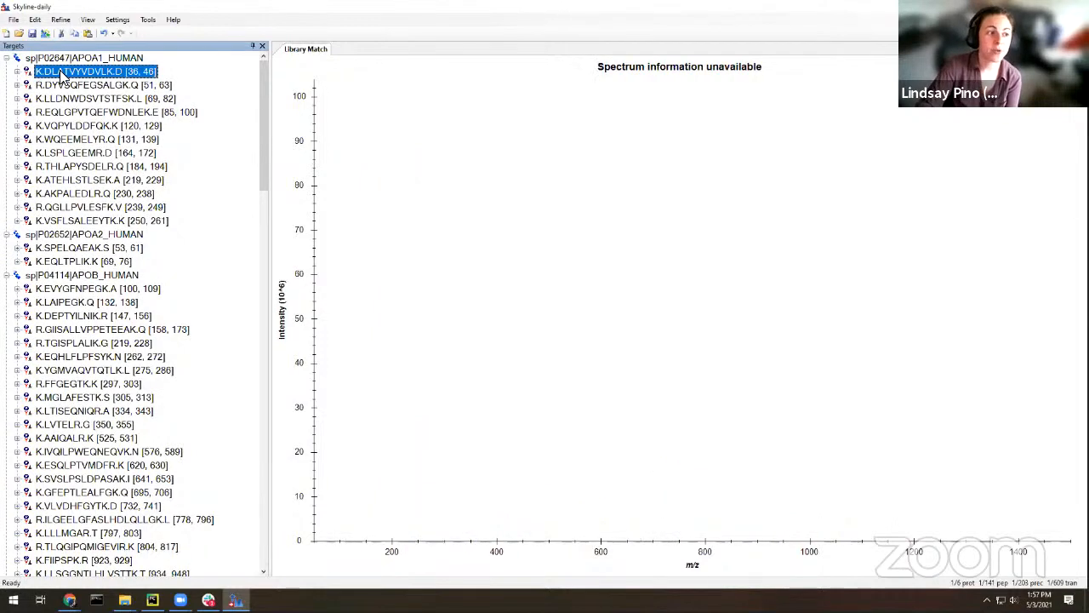
# Check the precursors under K.DLATVYVDVLK.D and step through the first few APOA1_HUMAN peptides.
pyautogui.click(17, 72)
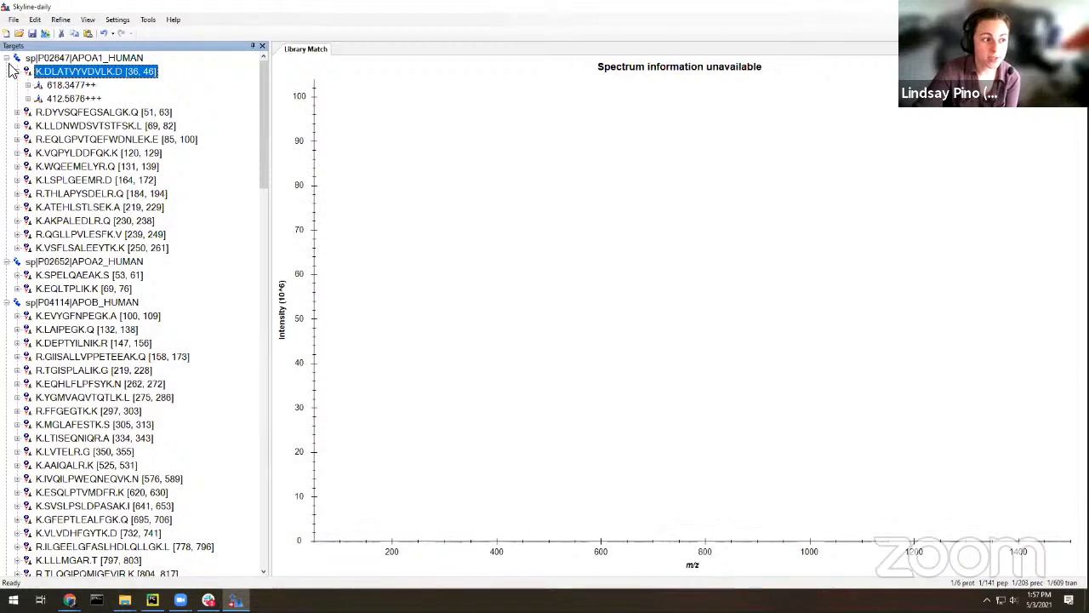
pyautogui.click(17, 73)
pyautogui.click(16, 73)
pyautogui.click(16, 73)
pyautogui.click(16, 73)
pyautogui.click(16, 73)
pyautogui.press('Up')
pyautogui.press('Down')
pyautogui.press('Down')
pyautogui.press('Down')
pyautogui.press('Down')
pyautogui.press('Down')
pyautogui.press('Up')
pyautogui.press('Up')
pyautogui.press('Up')
pyautogui.press('Up')
pyautogui.press('Up')
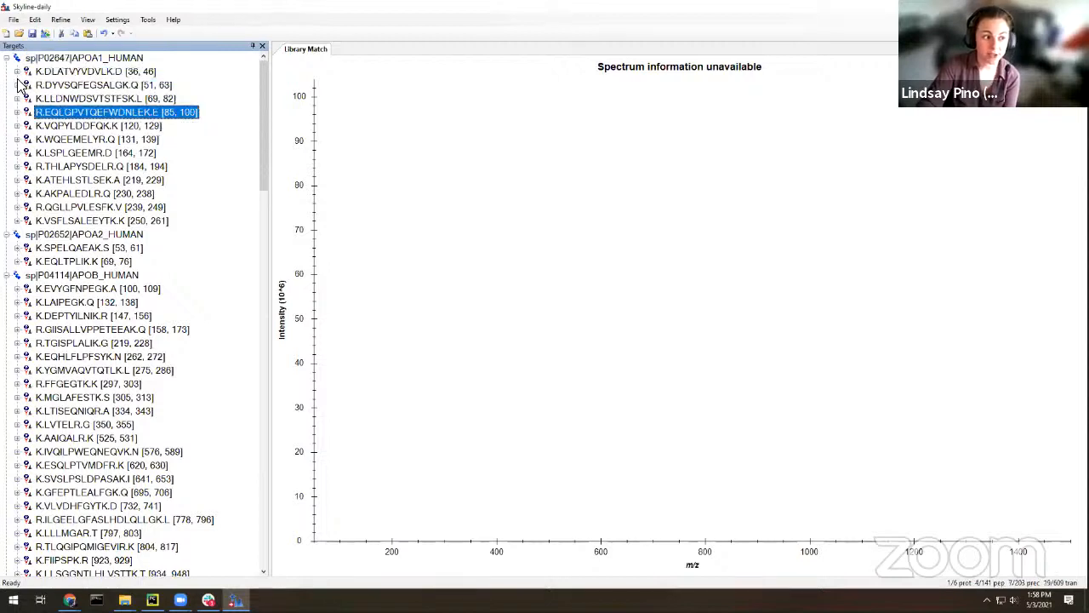
pyautogui.press('Down')
pyautogui.press('Down')
pyautogui.press('Down')
pyautogui.press('Up')
pyautogui.press('Up')
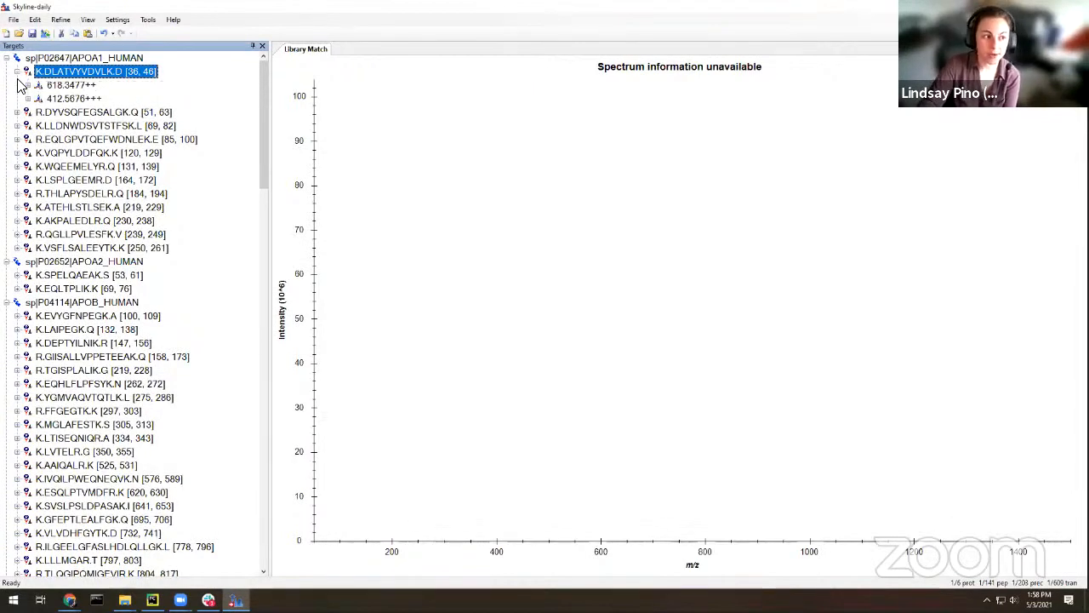
# Compare the library spectra of the doubly and triply charged precursors of K.DLATVYVDVLK.D.
pyautogui.press('Right')
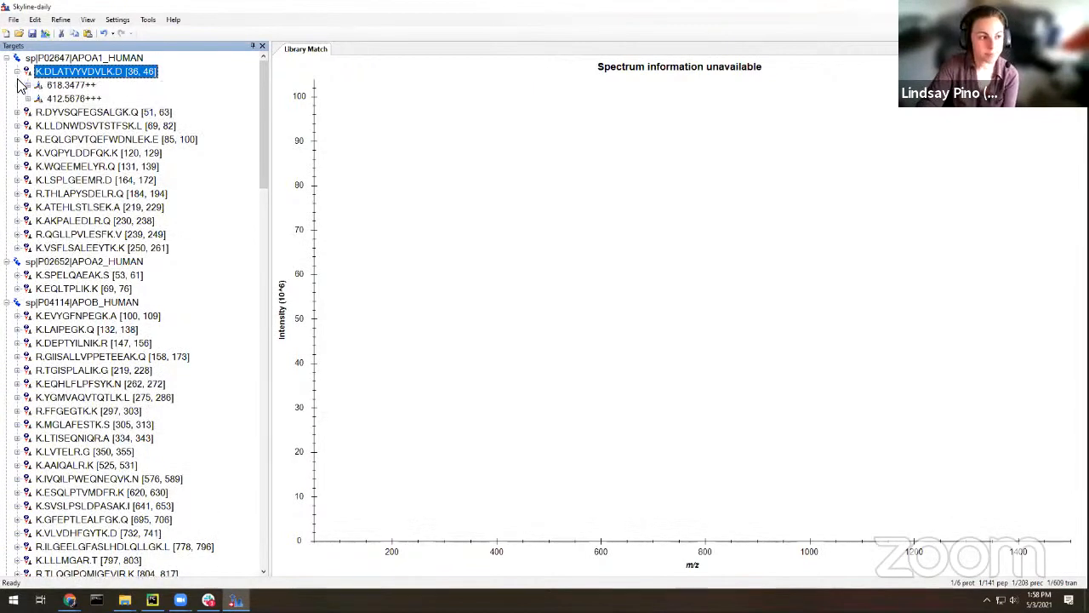
pyautogui.press('Down')
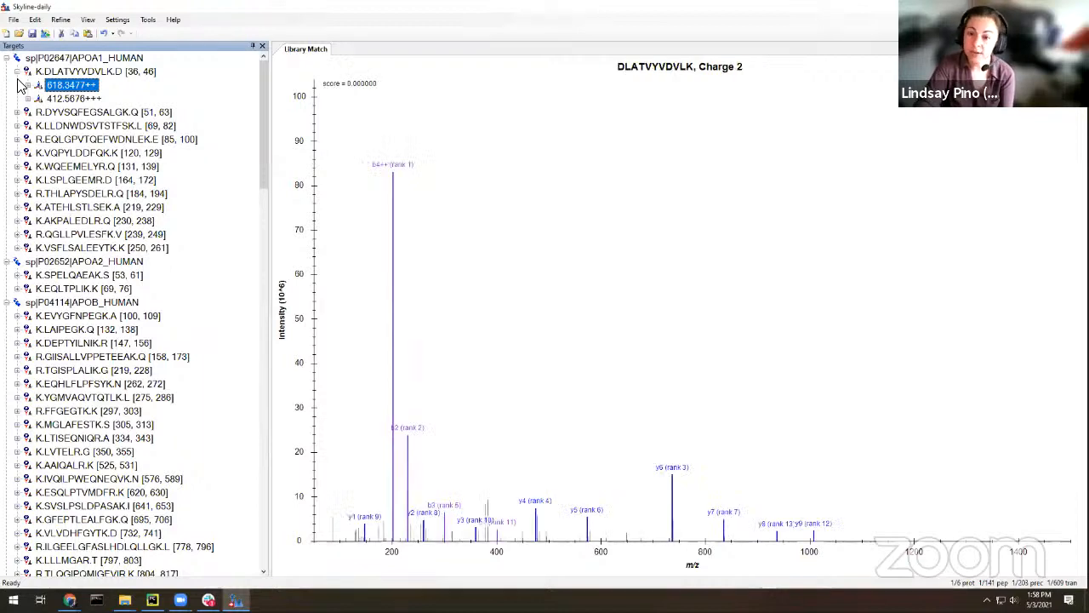
pyautogui.press('Down')
pyautogui.press('Up')
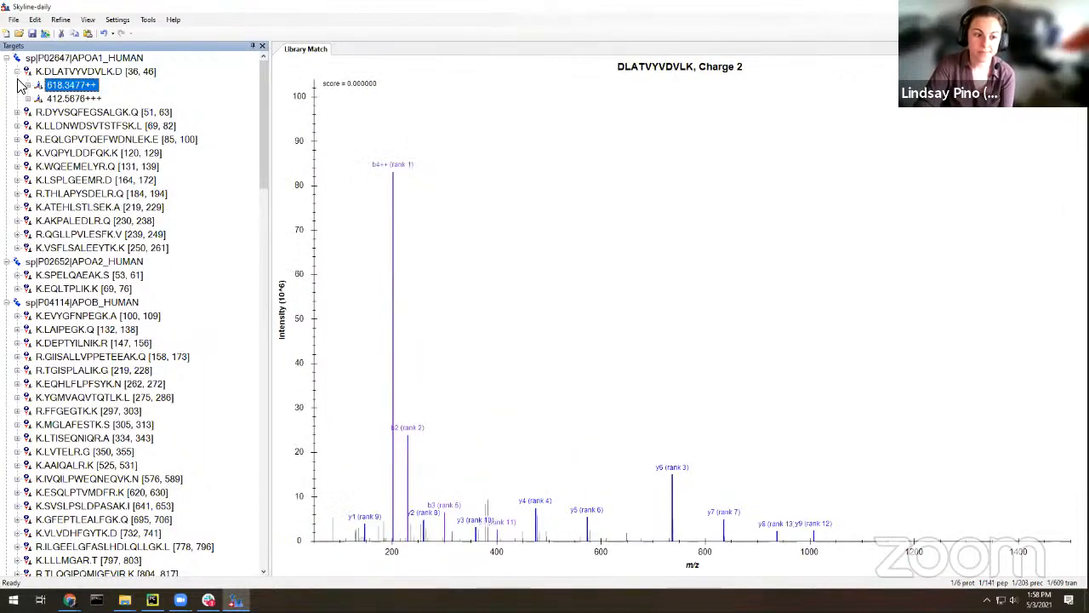
pyautogui.press('Down')
# Expand peptide R.DYVSQFEGSALGK.Q and compare the library spectra of its 2+ and 3+ precursors.
pyautogui.press('Down')
pyautogui.press('Right')
pyautogui.press('Down')
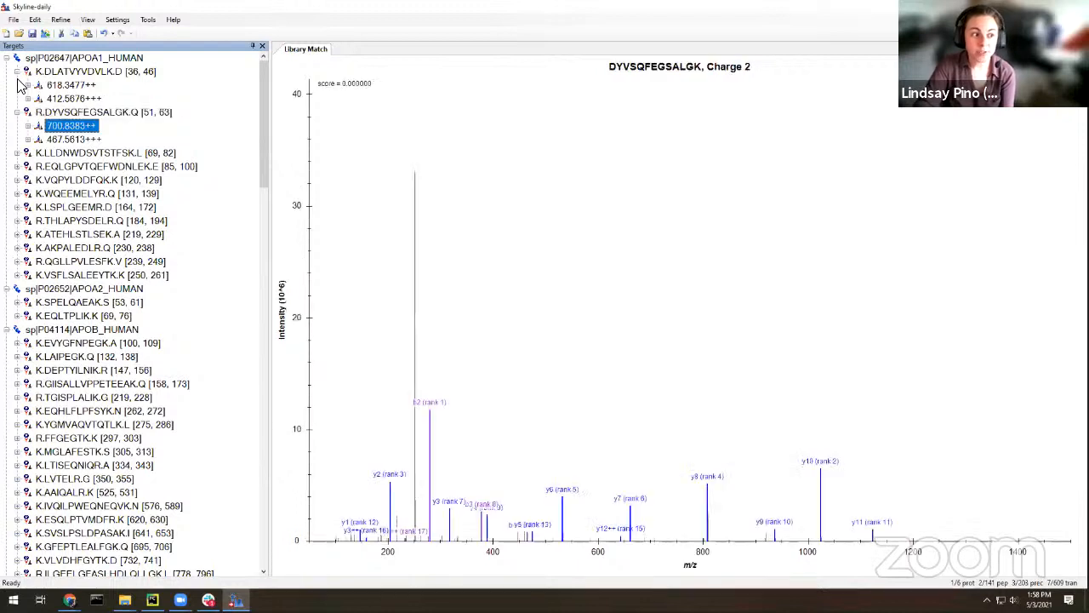
pyautogui.press('Down')
pyautogui.press('Up')
pyautogui.press('Down')
# Expand peptides K.LLDNWDSVTSTFSK.L and R.EQLGPVTQEFWDNLEK.E and examine the library spectra of their precursors.
pyautogui.press('Down')
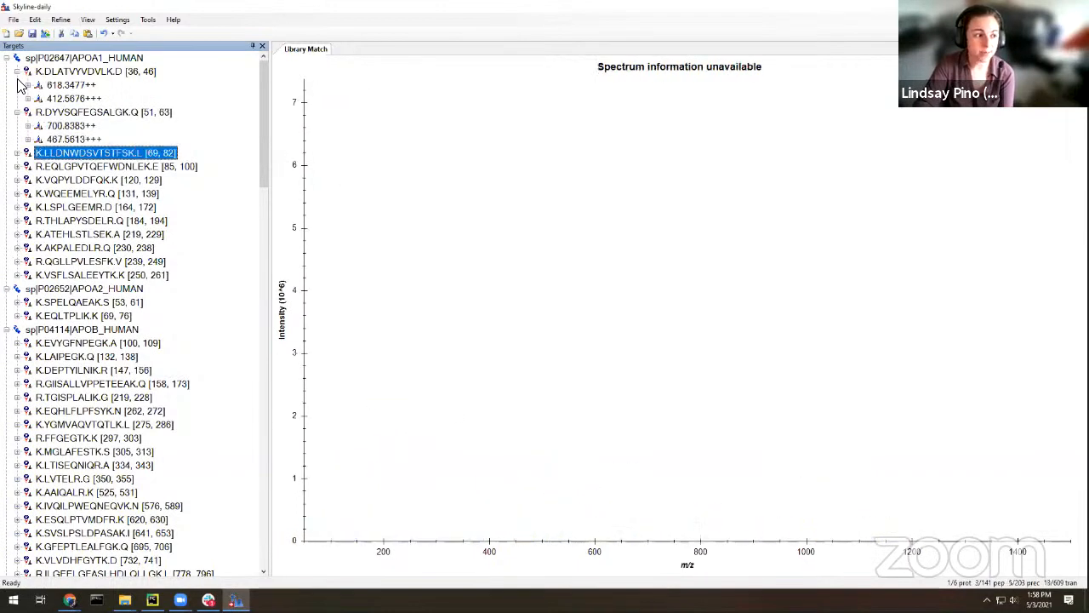
pyautogui.press('Right')
pyautogui.press('Down')
pyautogui.press('Down')
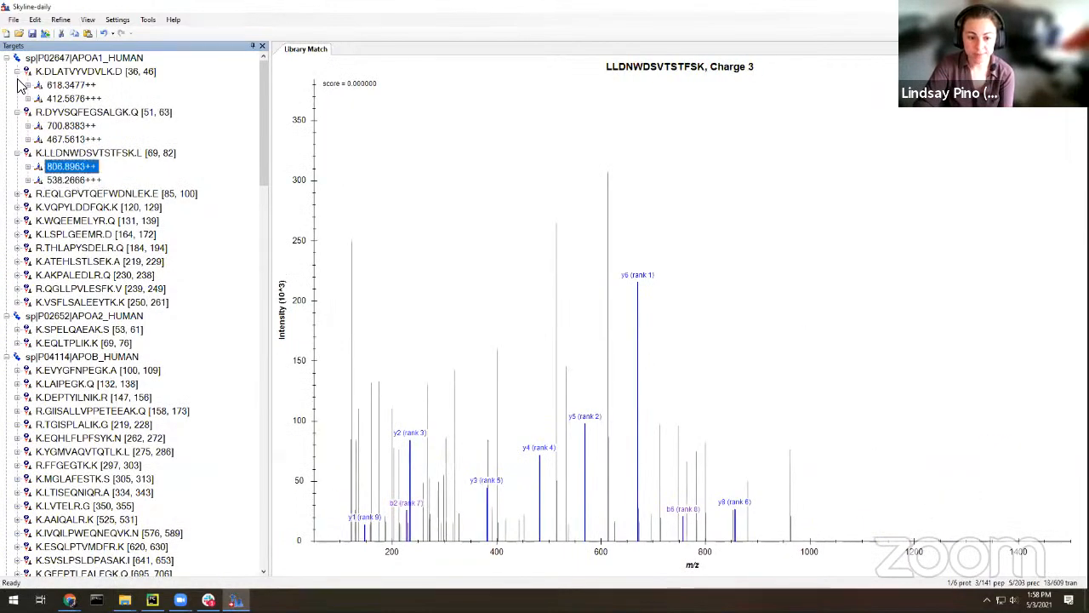
pyautogui.press('Down')
pyautogui.press('Right')
pyautogui.press('Down')
pyautogui.press('Down')
pyautogui.press('Down')
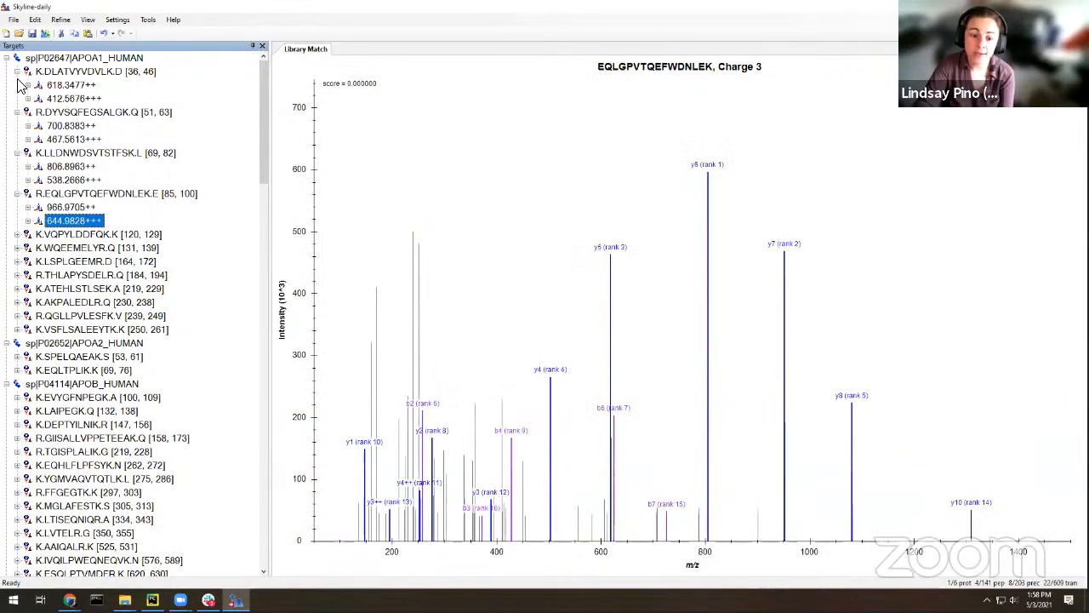
# Expand peptides K.VQPYLDDFQK.K and K.WQEEMELYR.Q and examine the library spectra of their precursors.
pyautogui.press('Right')
pyautogui.press('Down')
pyautogui.press('Down')
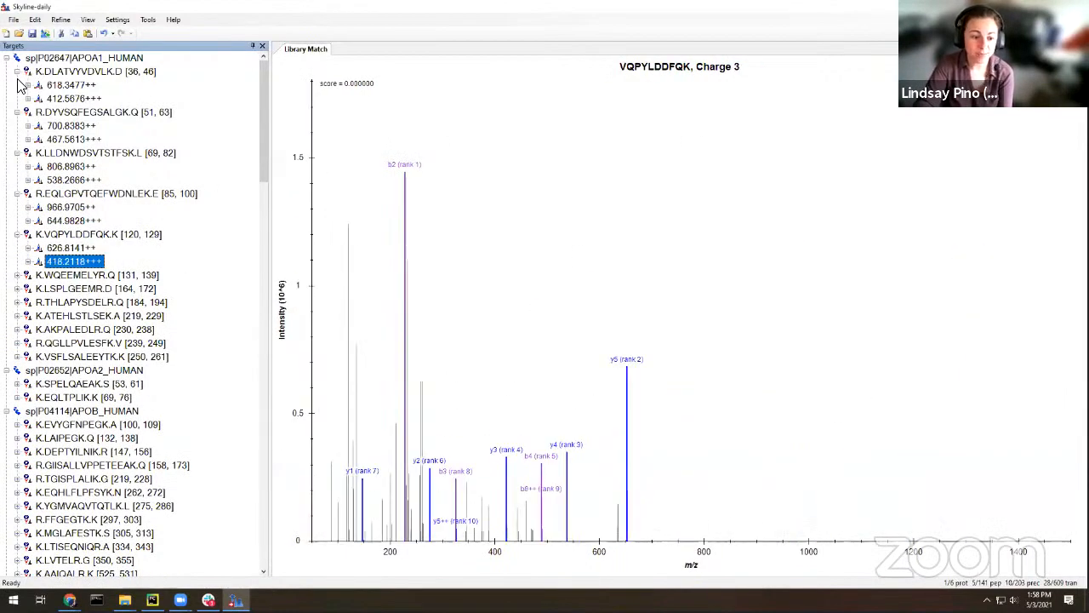
pyautogui.press('Down')
pyautogui.press('Right')
pyautogui.press('Down')
pyautogui.press('Right')
pyautogui.press('Left')
pyautogui.press('Down')
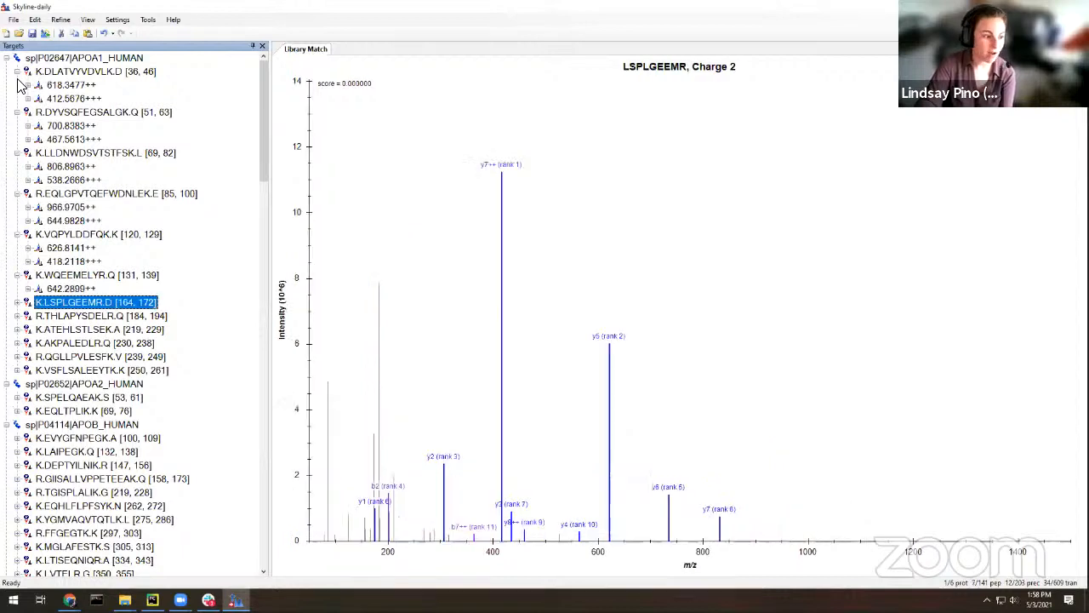
# Expand peptides K.LSPLGEEMR.D and R.THLAPYSDELR.Q and examine the library spectra of their precursors.
pyautogui.press('Right')
pyautogui.press('Down')
pyautogui.press('Right')
pyautogui.press('Left')
pyautogui.press('Down')
pyautogui.press('Right')
pyautogui.press('Down')
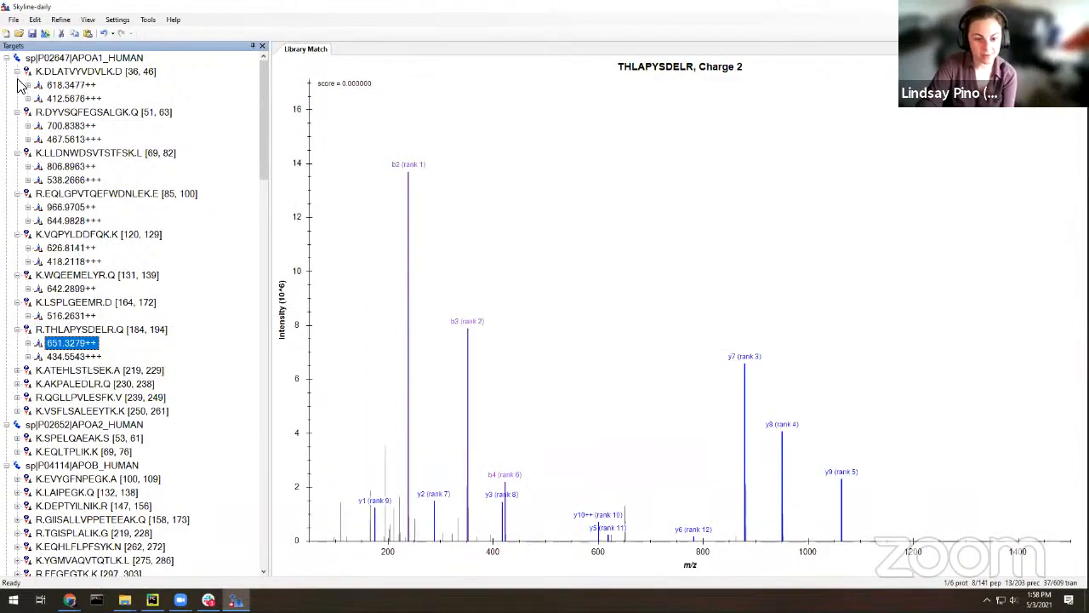
pyautogui.press('Down')
# Expand peptides K.ATEHLSTLSEK.A and K.AKPALEDLR.Q and examine the library spectra of their precursors.
pyautogui.press('Down')
pyautogui.press('Right')
pyautogui.press('Down')
pyautogui.press('Down')
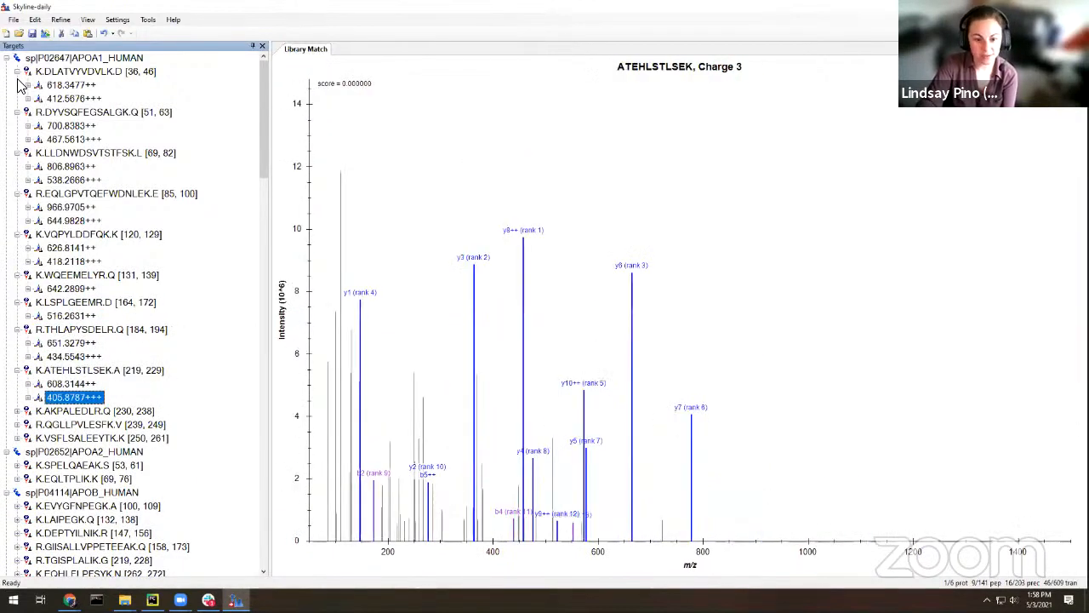
pyautogui.press('Down')
pyautogui.press('Right')
pyautogui.press('Down')
pyautogui.press('Right')
pyautogui.press('Left')
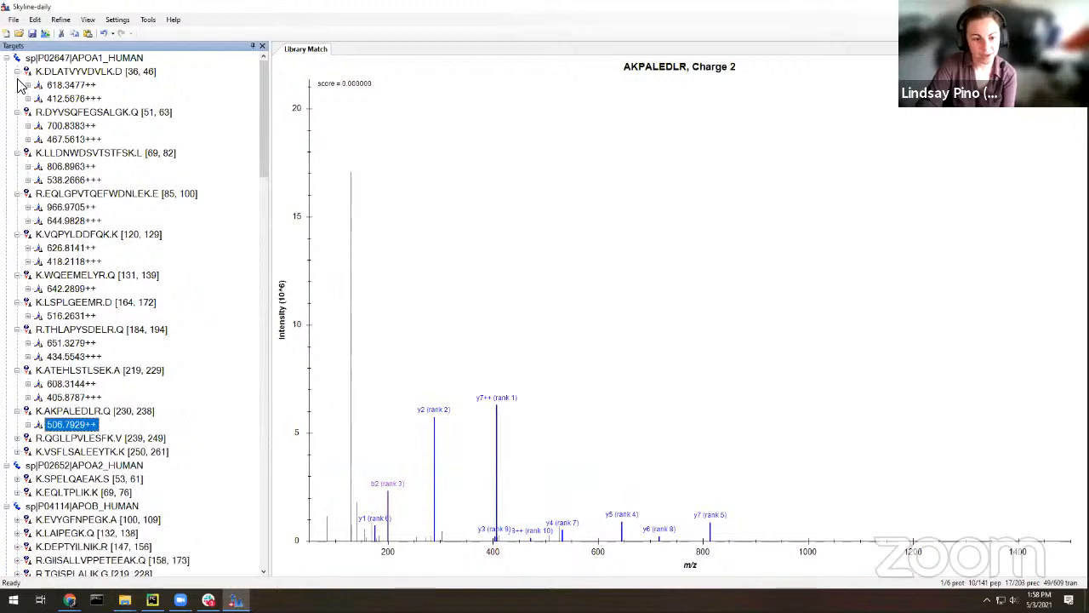
pyautogui.press('Left')
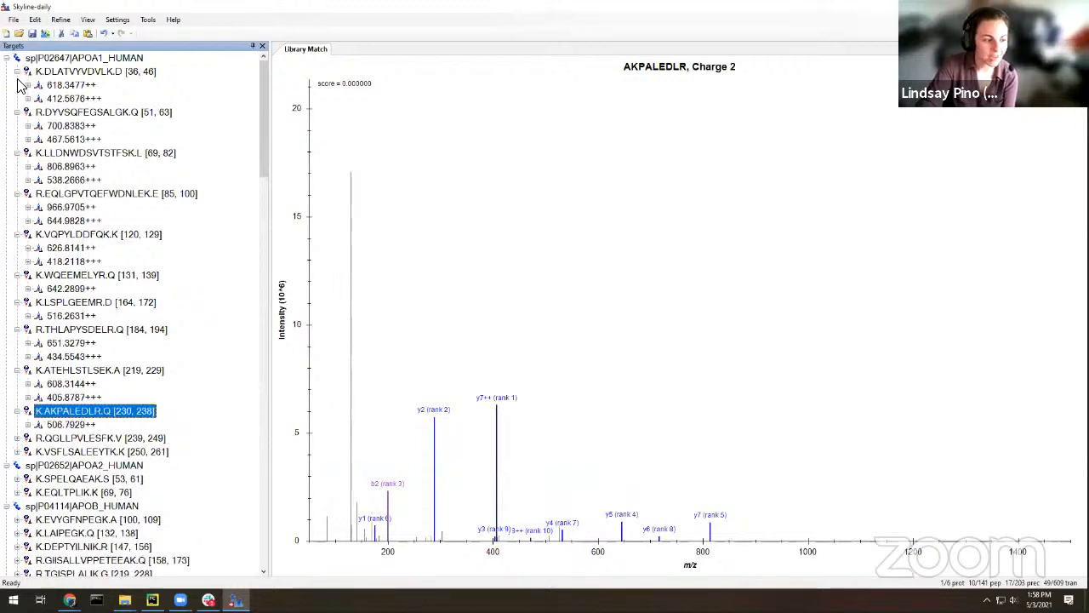
pyautogui.press('Down')
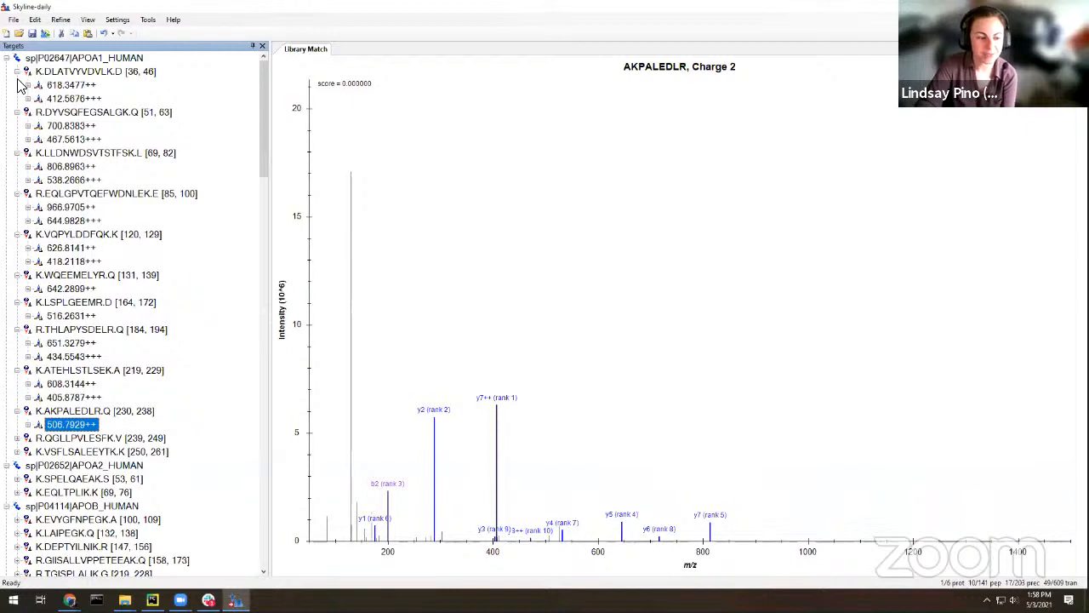
# Expand the last two APOA1_HUMAN peptides, R.QGLLPVLESFK.V and K.VSFLSALEEYTK.K, and examine their precursors' library spectra.
pyautogui.press('Down')
pyautogui.press('Right')
pyautogui.press('Down')
pyautogui.press('Down')
pyautogui.press('Down')
pyautogui.press('Right')
pyautogui.press('Down')
pyautogui.press('Down')
# Examine the library spectra of the APOA2_HUMAN peptides K.SPELQAEAK.S and K.EQLTPLIK.K.
pyautogui.press('Down')
pyautogui.press('Down')
pyautogui.press('Down')
pyautogui.press('Up')
pyautogui.press('Right')
pyautogui.press('Down')
pyautogui.press('Right')
pyautogui.press('Down')
pyautogui.press('Up')
pyautogui.press('Left')
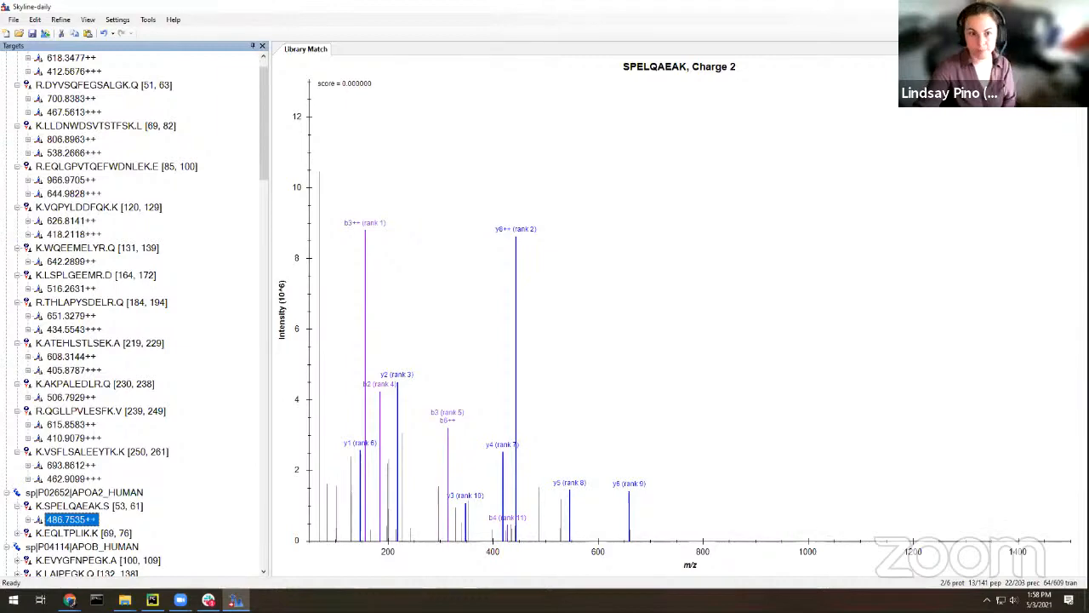
pyautogui.scroll(-5, 91, 426)
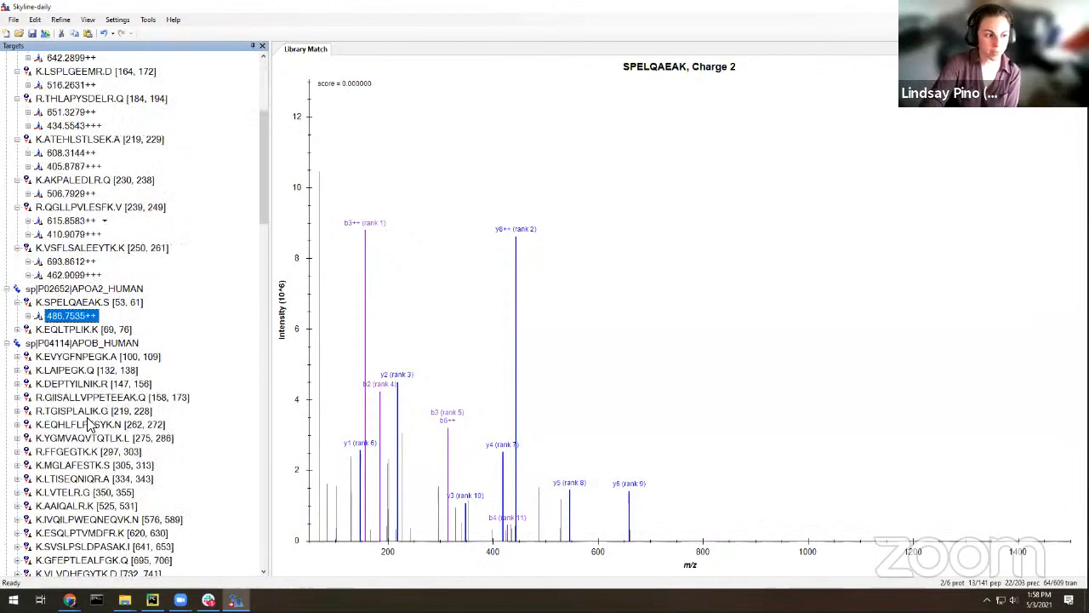
pyautogui.press('Down')
pyautogui.press('Right')
pyautogui.press('Left')
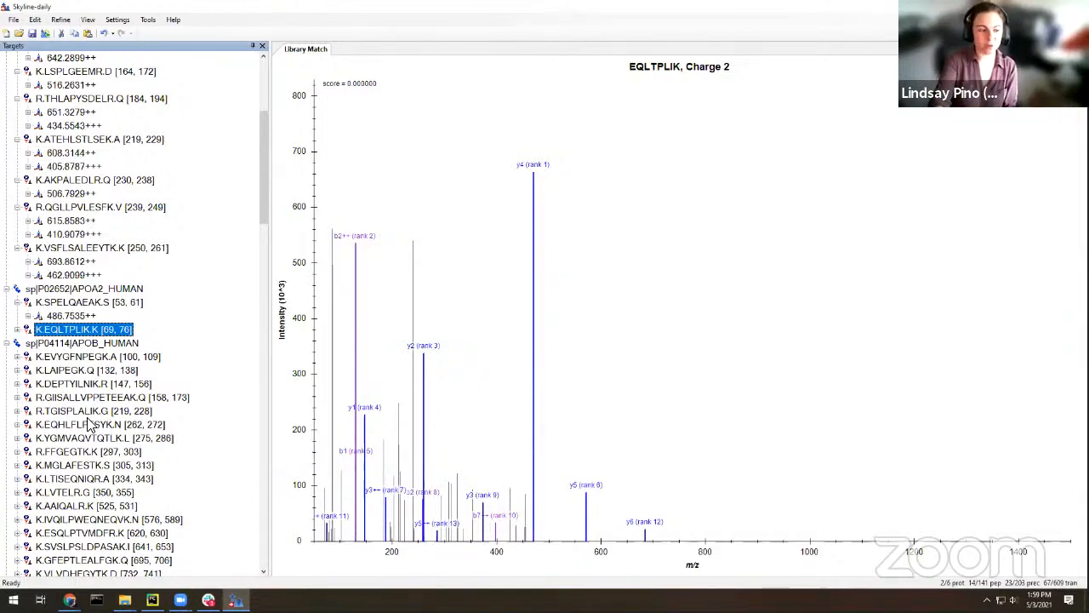
# Expand the first APOB_HUMAN peptide, K.EVYGFNPEGK.A, and examine the library spectrum of its 2+ precursor.
pyautogui.press('Down')
pyautogui.press('Down')
pyautogui.press('Right')
pyautogui.press('Down')
pyautogui.press('Left')
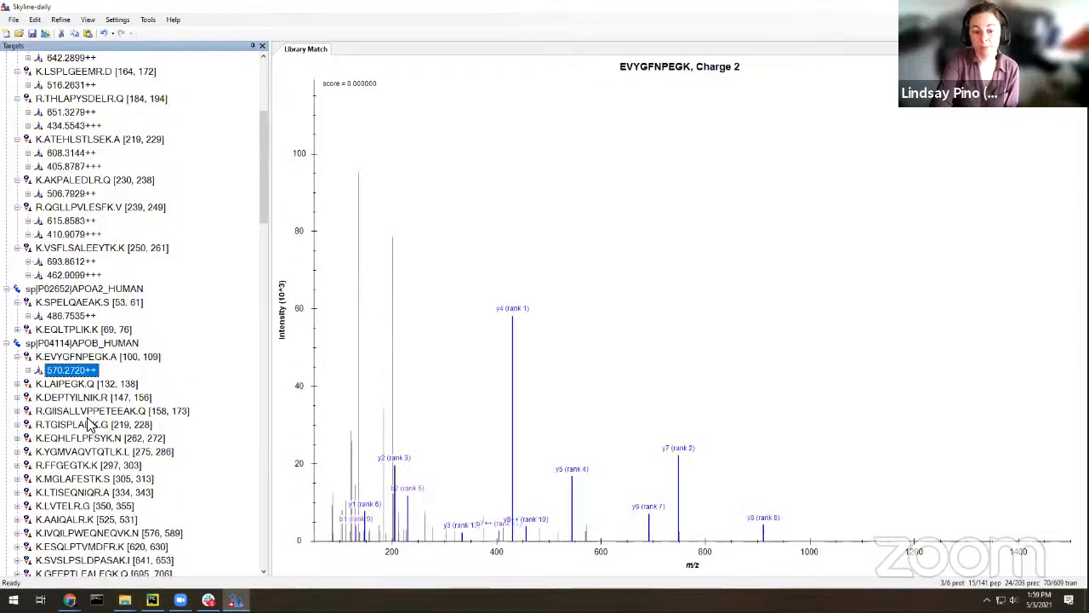
# Compare the library spectrum of APOB_HUMAN peptide K.LAIPEGK.Q with those of its neighbours and delete that peptide.
pyautogui.press('Down')
pyautogui.press('Right')
pyautogui.press('Down')
pyautogui.press('Down')
pyautogui.press('Up')
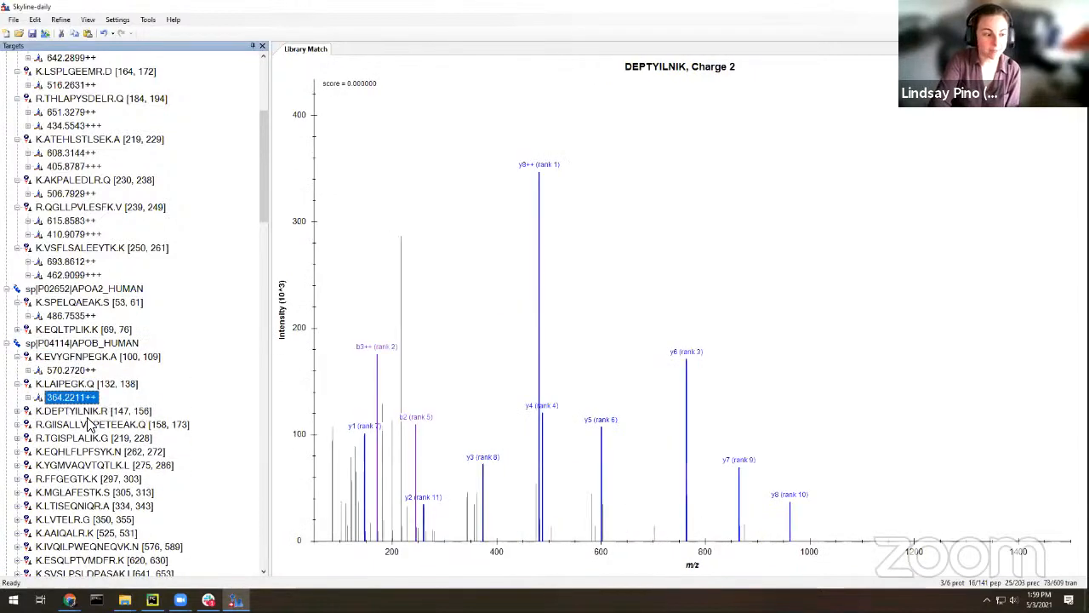
pyautogui.press('Up')
pyautogui.press('Down')
pyautogui.press('Down')
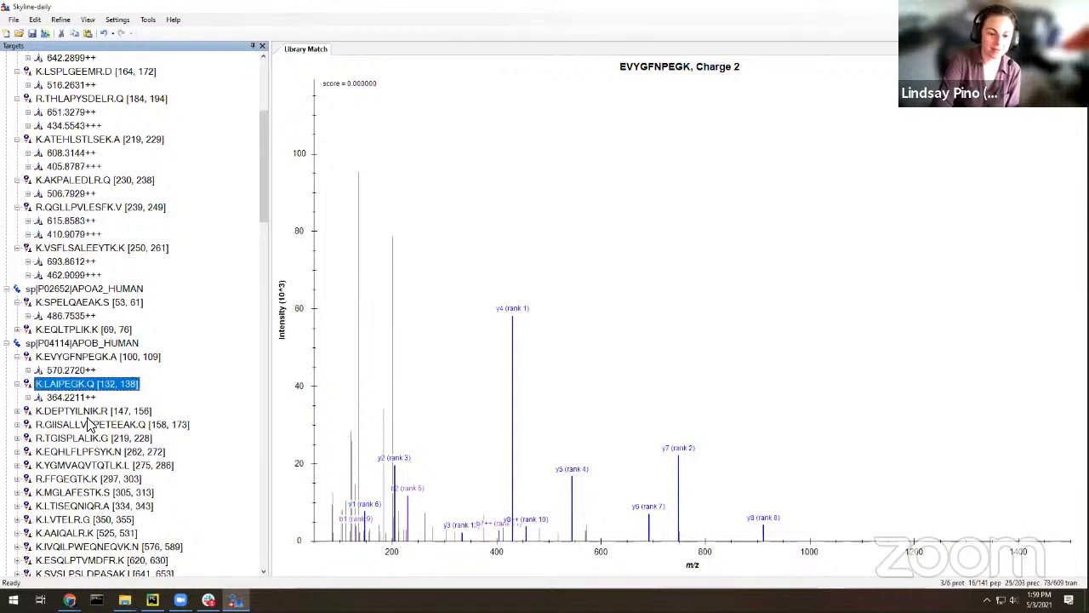
pyautogui.press('Up')
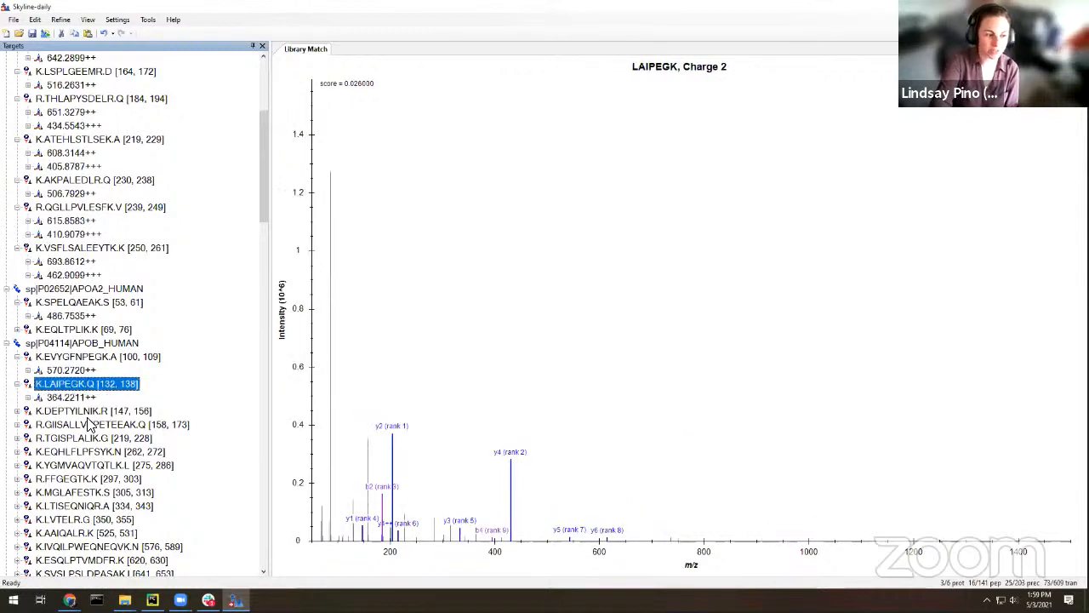
pyautogui.press('Delete')
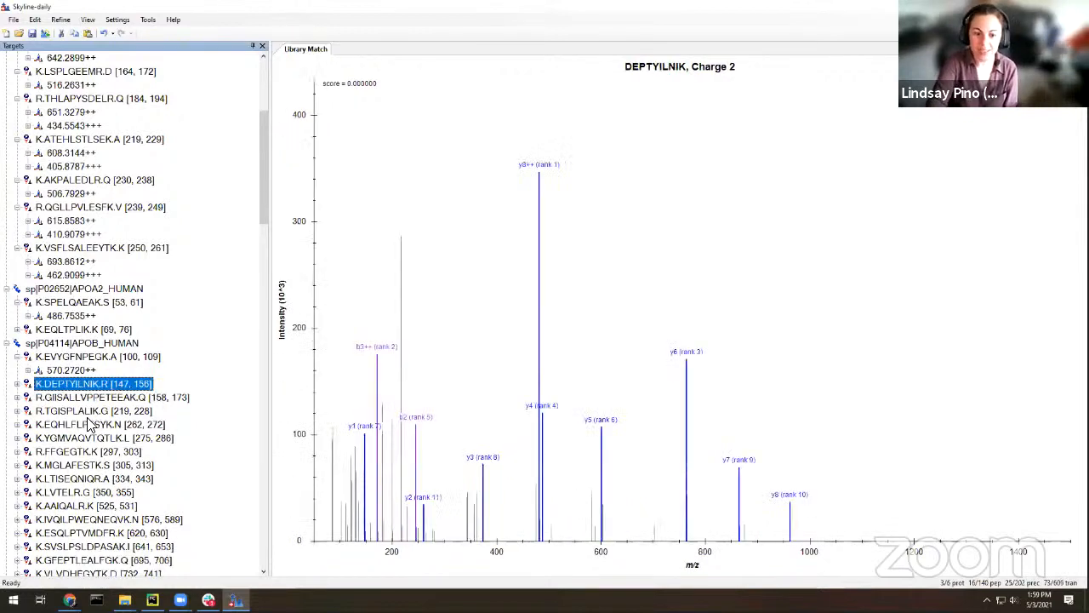
# Expand peptides K.DEPTYILNIK.R and R.GIISALLVPPETEEAK.Q and examine the library spectra of their precursors.
pyautogui.press('Right')
pyautogui.press('Down')
pyautogui.press('Down')
pyautogui.press('Right')
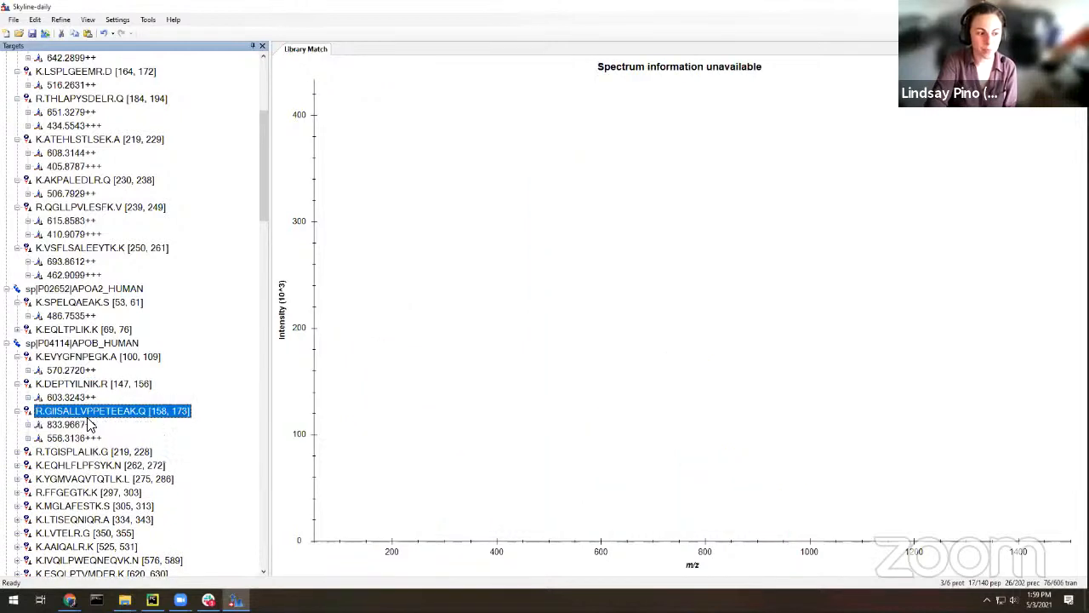
pyautogui.press('Down')
pyautogui.press('Down')
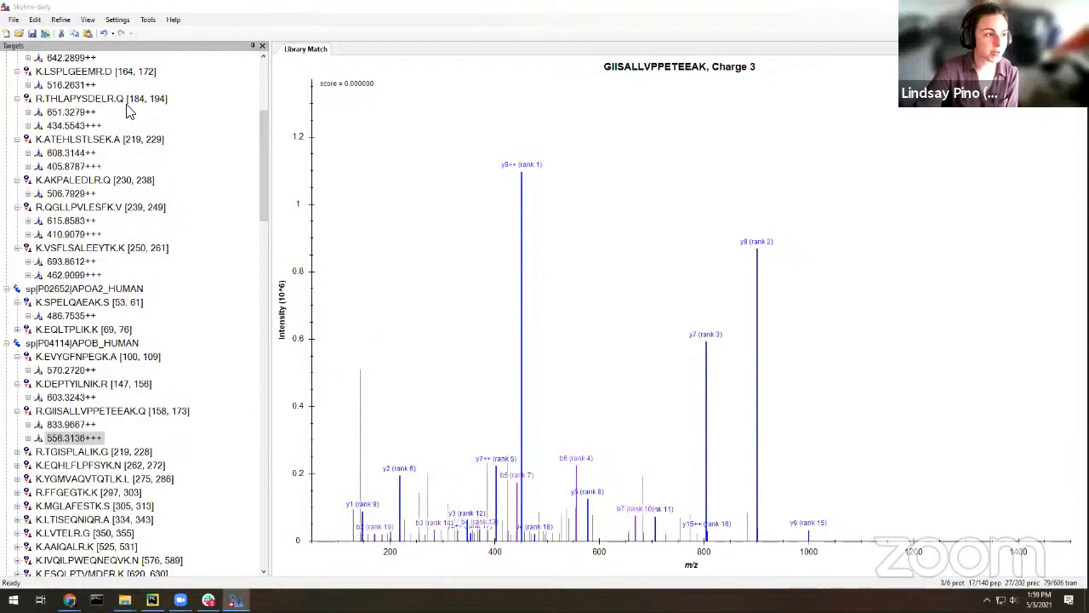
# Refine the document with the advanced option that removes duplicate peptides.
pyautogui.click(35, 17)
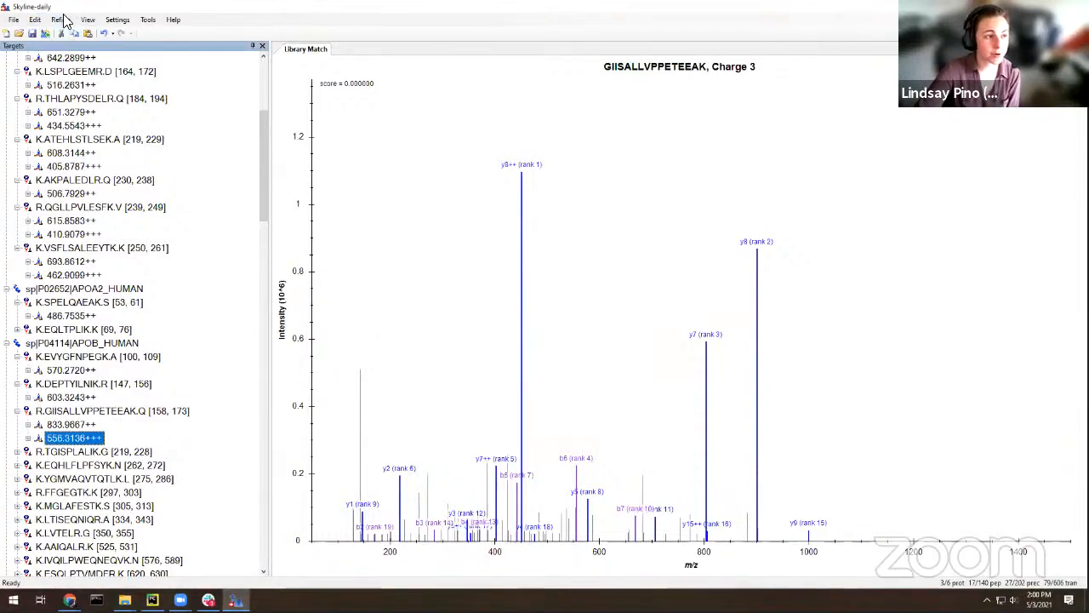
pyautogui.click(65, 21)
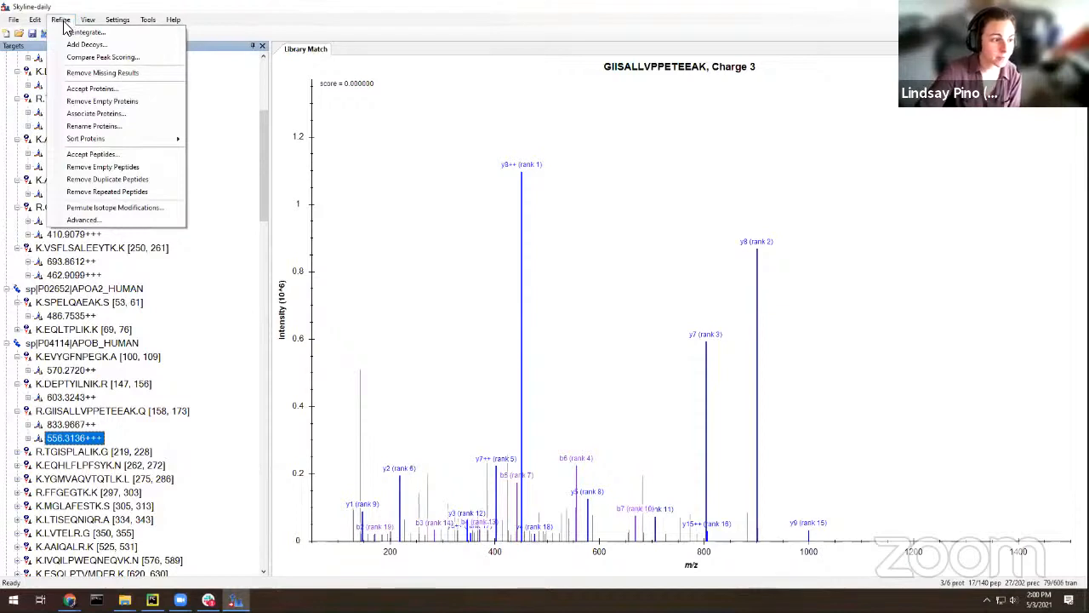
pyautogui.click(83, 219)
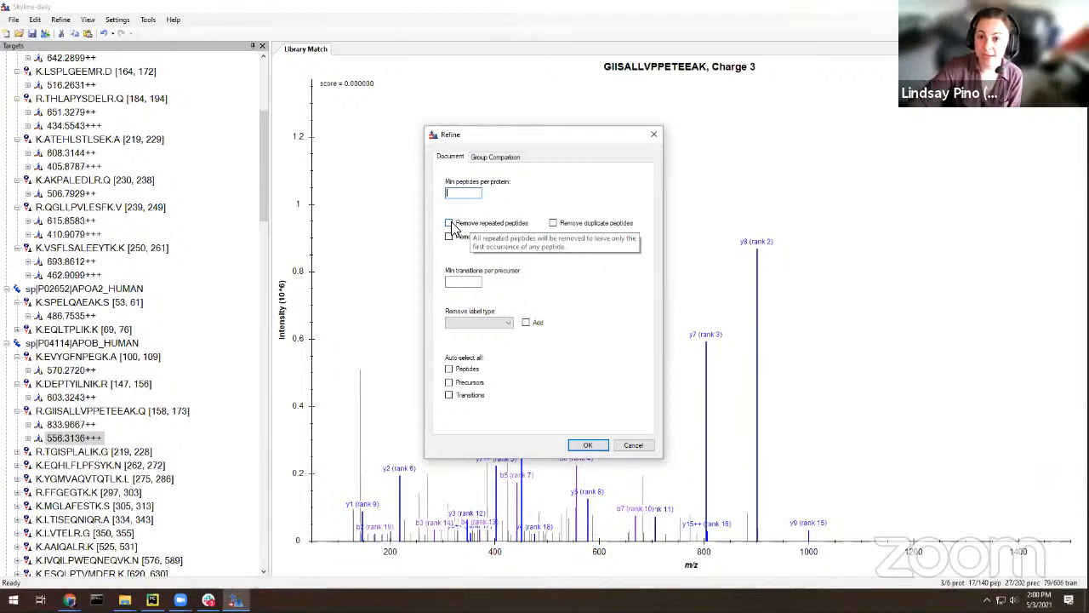
pyautogui.click(587, 224)
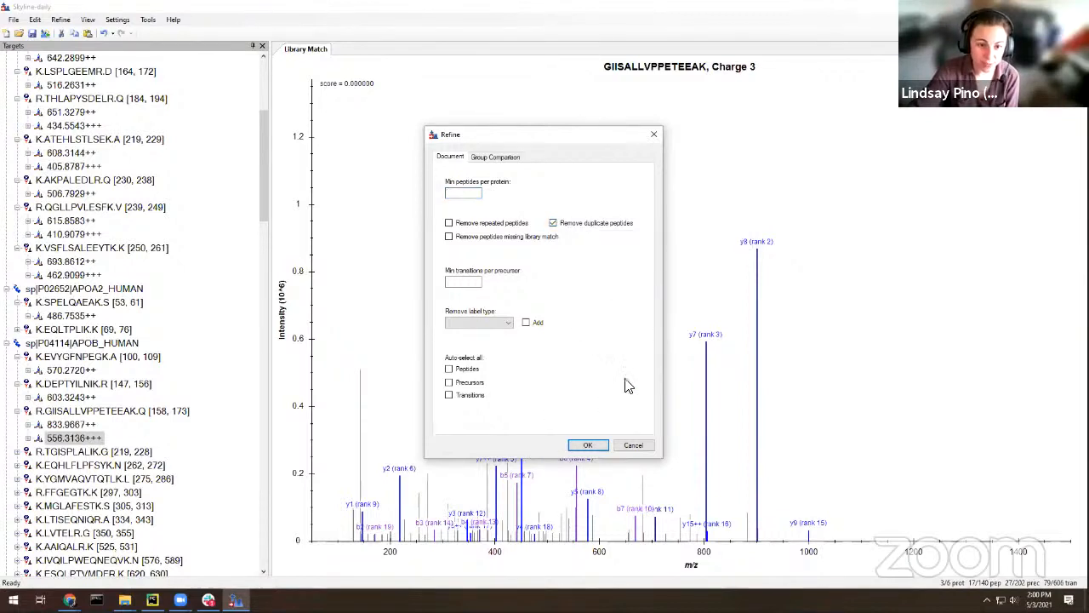
pyautogui.click(588, 445)
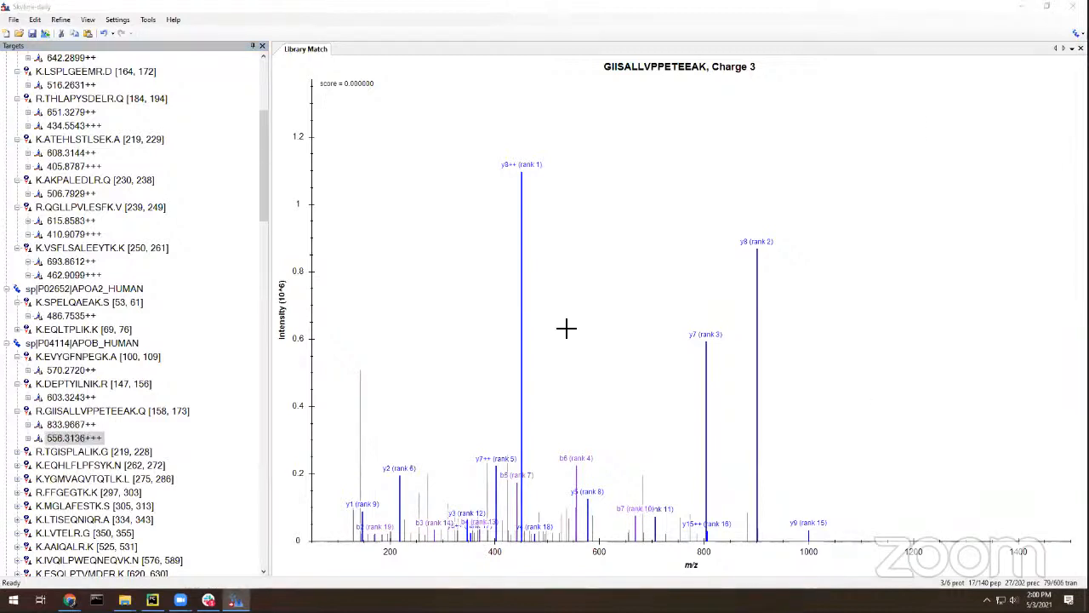
# Refine the document with the advanced option that removes peptides missing a library match.
pyautogui.click(61, 19)
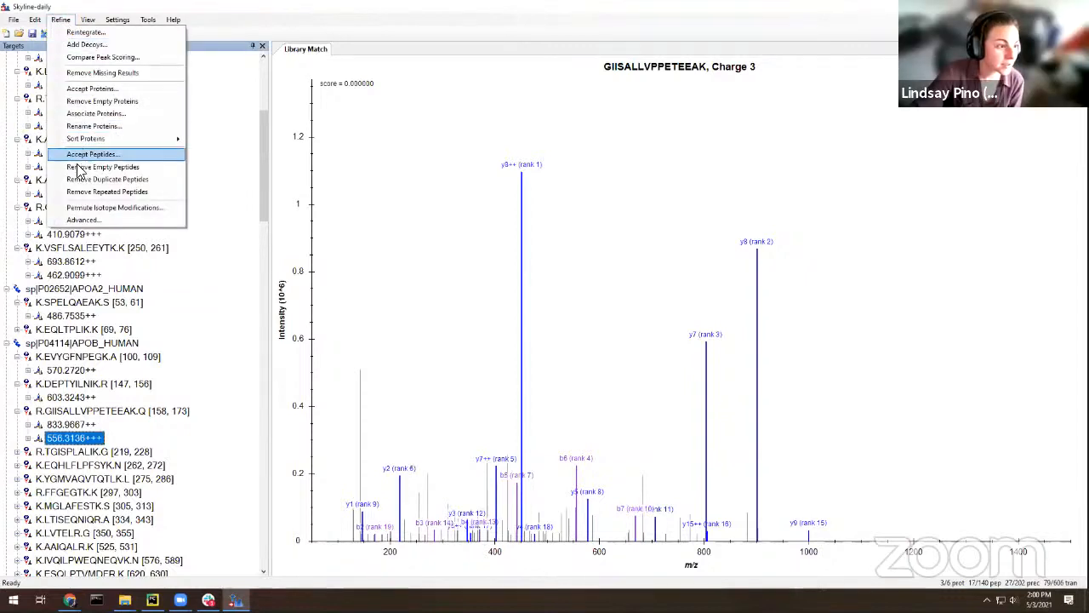
pyautogui.click(84, 219)
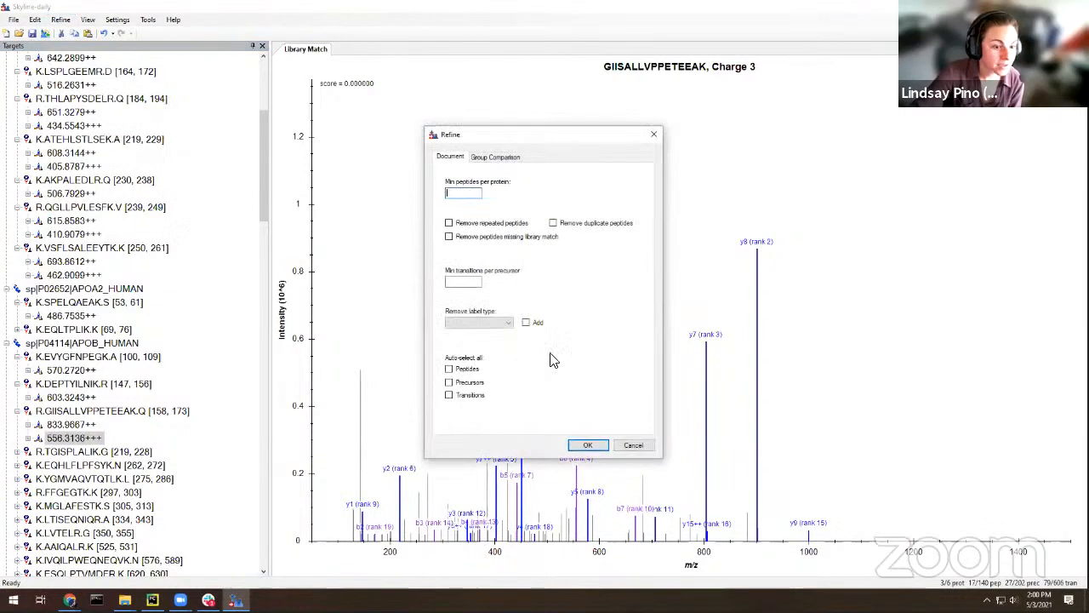
pyautogui.click(511, 239)
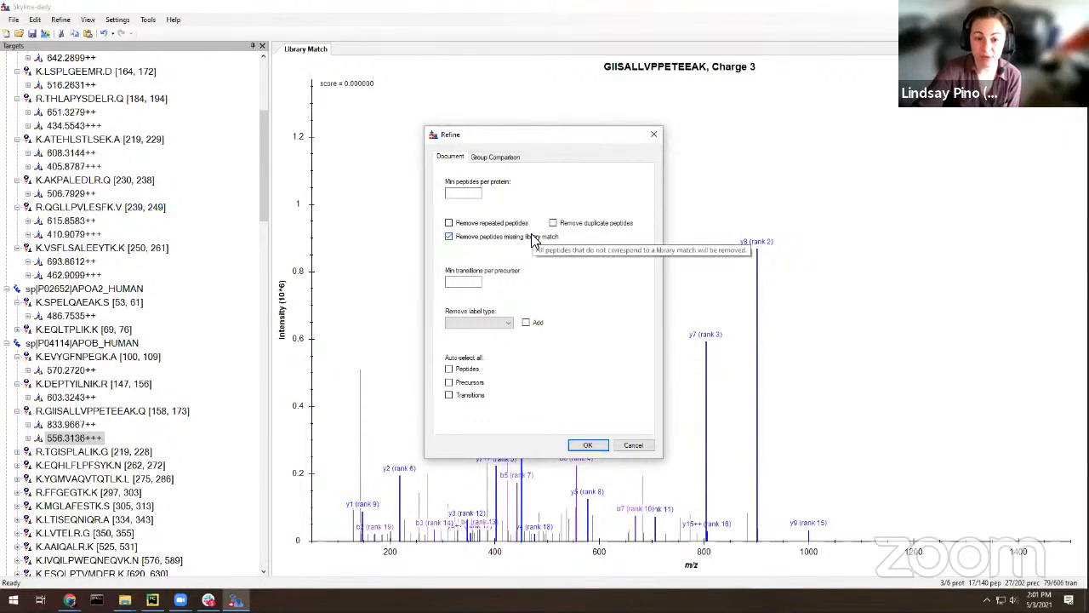
pyautogui.click(587, 445)
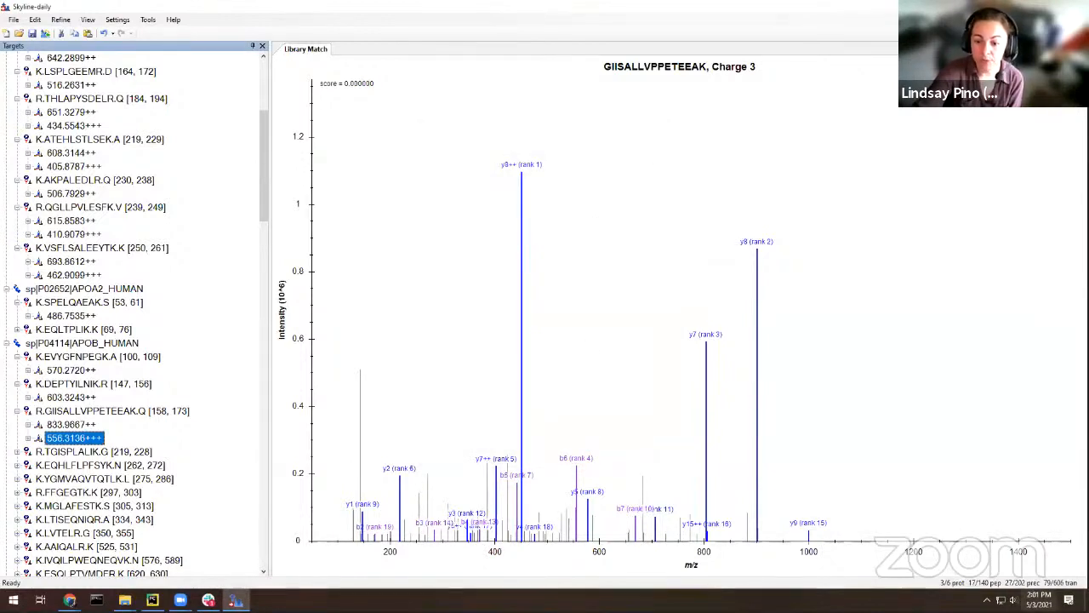
# Change the peptide settings for the library so that peptides are picked by matching Filter.
pyautogui.click(111, 21)
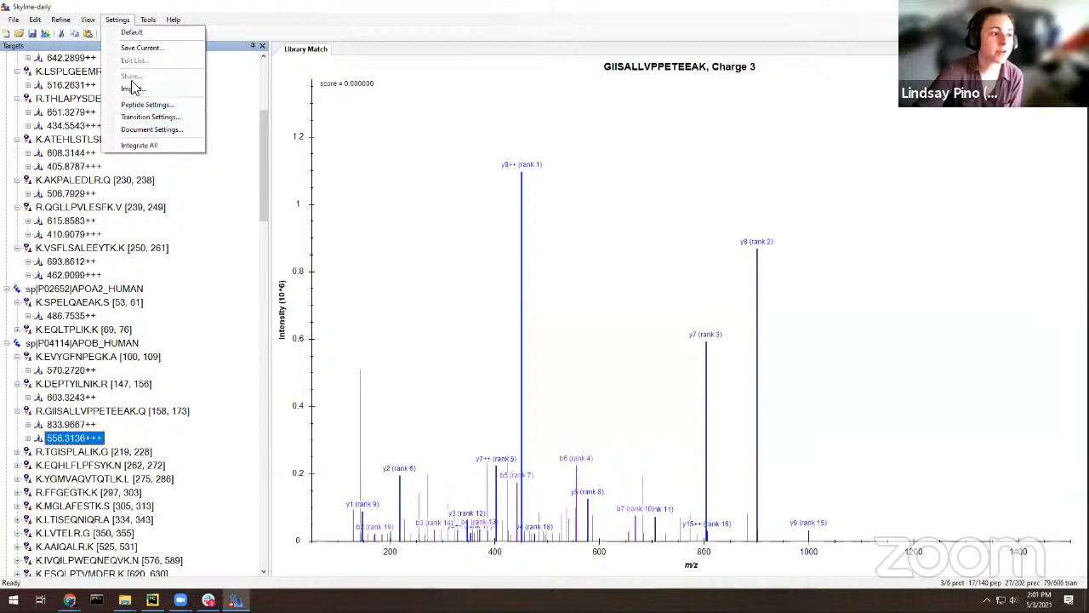
pyautogui.click(146, 104)
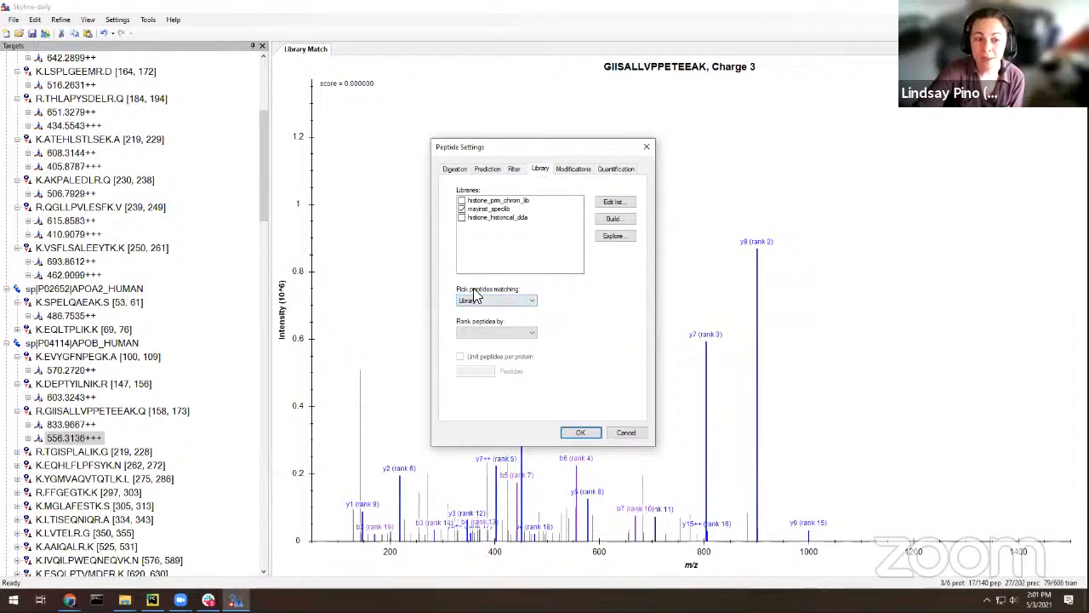
pyautogui.click(530, 301)
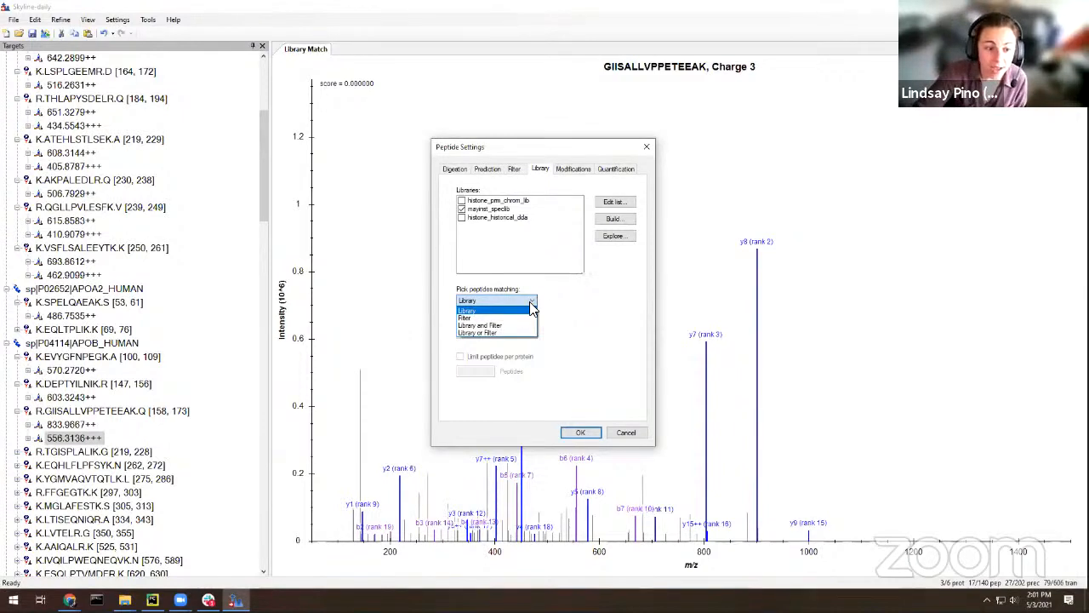
pyautogui.click(516, 318)
pyautogui.click(515, 300)
pyautogui.click(516, 319)
pyautogui.click(579, 434)
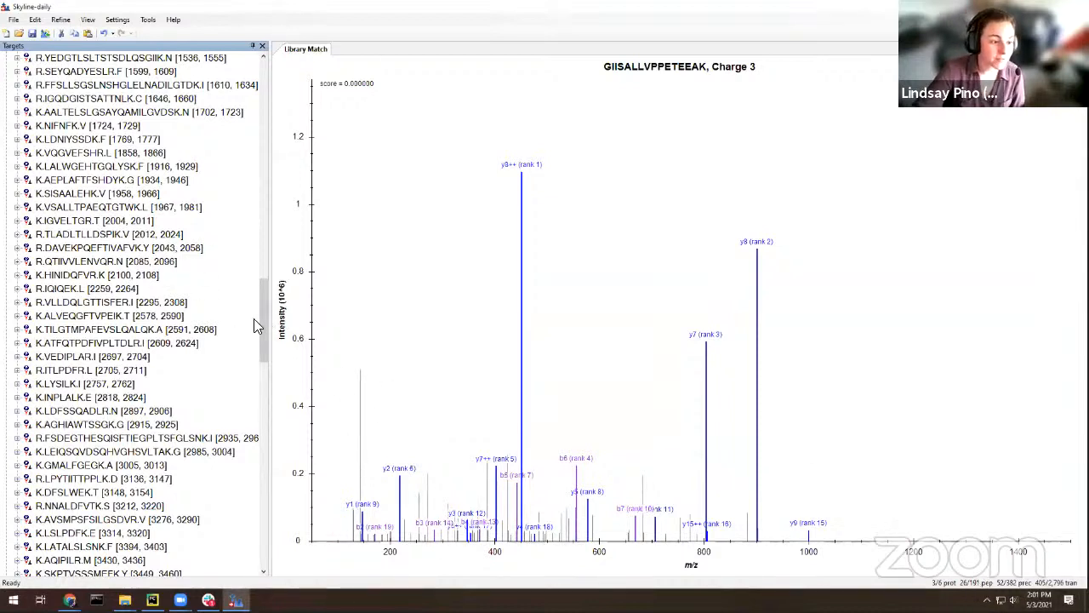
# Check the library match of the first two APOA1_HUMAN peptides, K.AAVLTLAVLFLTGSQAR.H and R.HFWQQDEPPQSPWDR.V.
pyautogui.moveTo(262, 333); pyautogui.dragTo(292, 102)
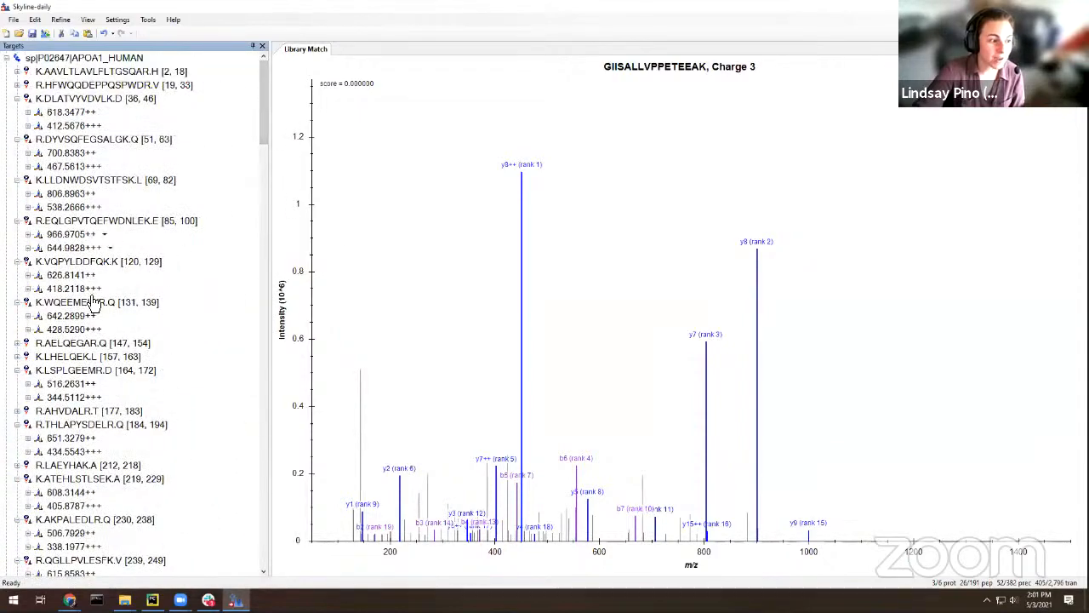
pyautogui.click(38, 74)
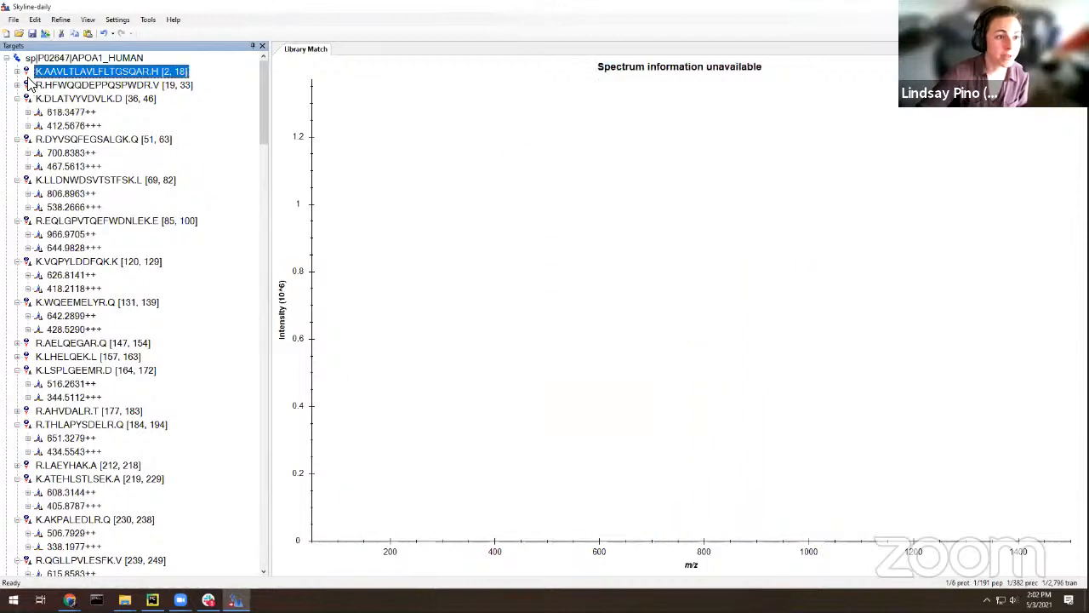
pyautogui.click(90, 19)
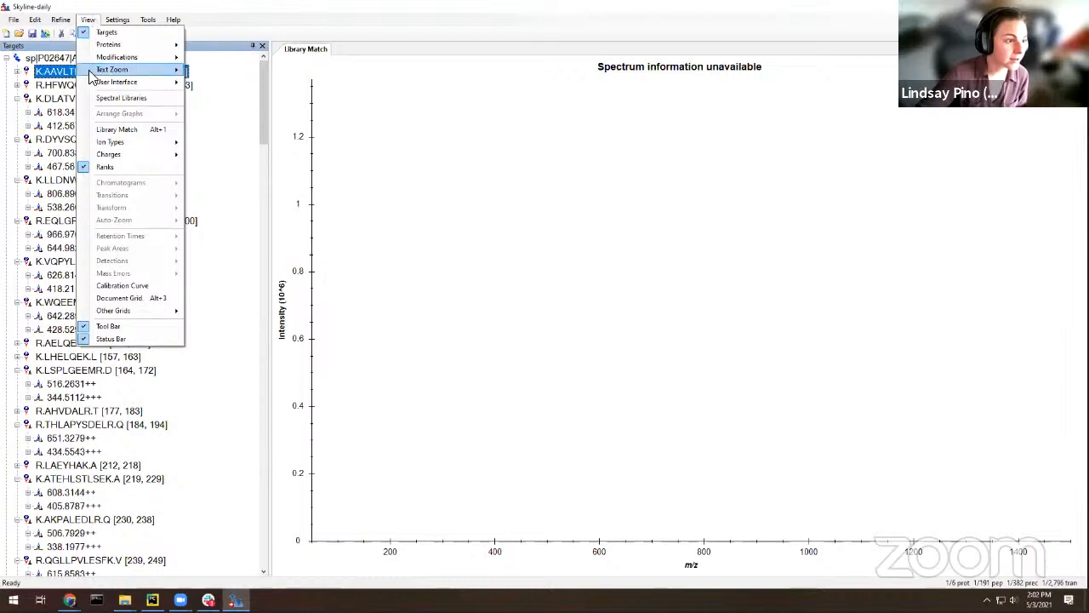
pyautogui.moveTo(128, 69)
pyautogui.click(245, 4)
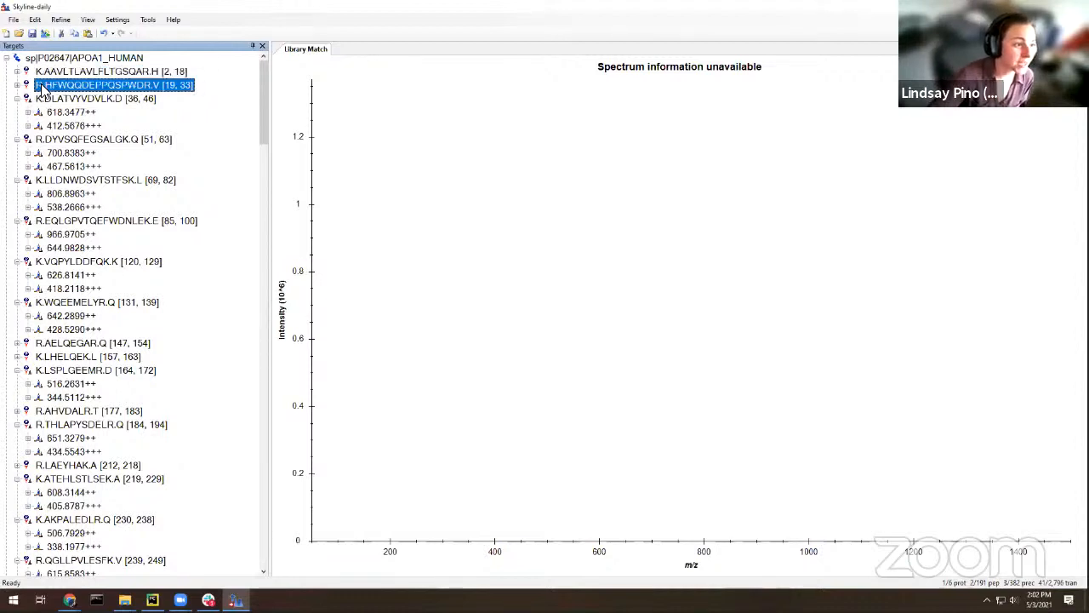
pyautogui.click(41, 86)
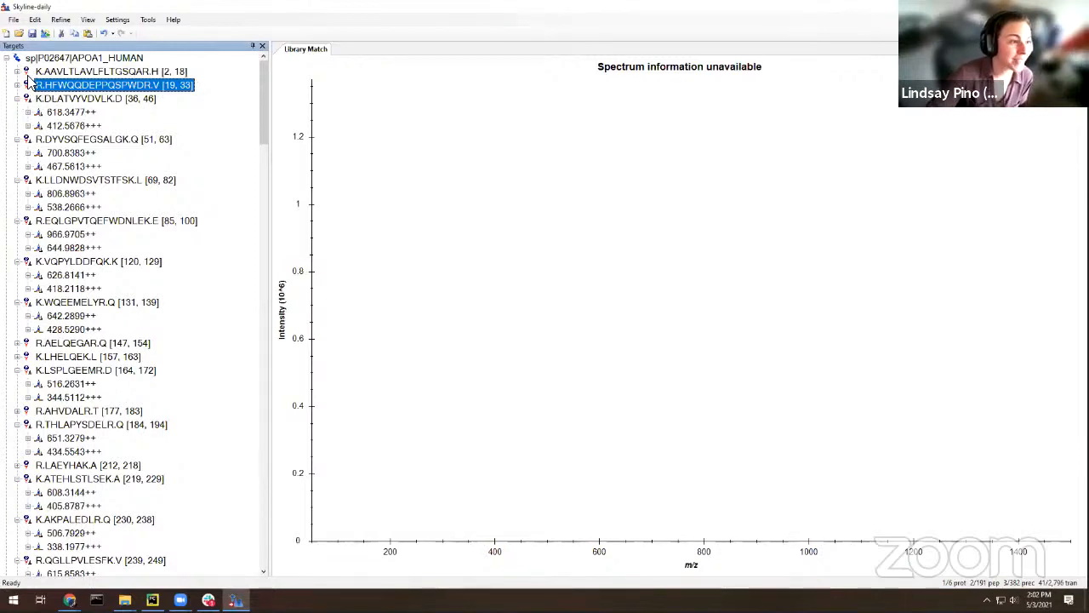
# Expand the precursors of K.AAVLTLAVLFLTGSQAR.H and R.HFWQQDEPPQSPWDR.V in APOA1_HUMAN and check them for library spectra.
pyautogui.click(51, 73)
pyautogui.press('Right')
pyautogui.press('Down')
pyautogui.press('Down')
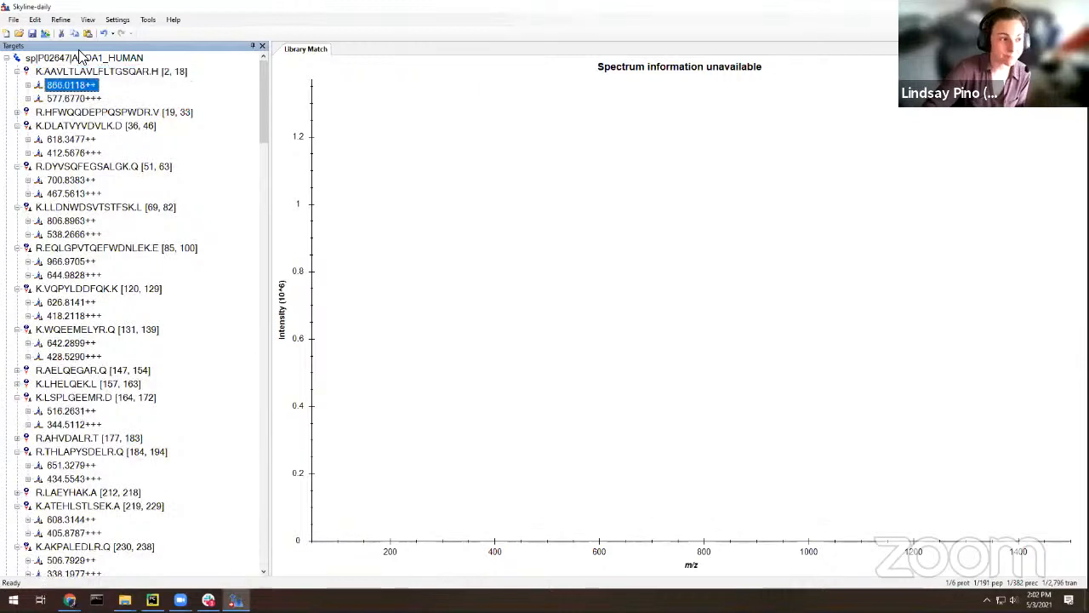
pyautogui.press('Up')
pyautogui.press('Down')
pyautogui.press('Down')
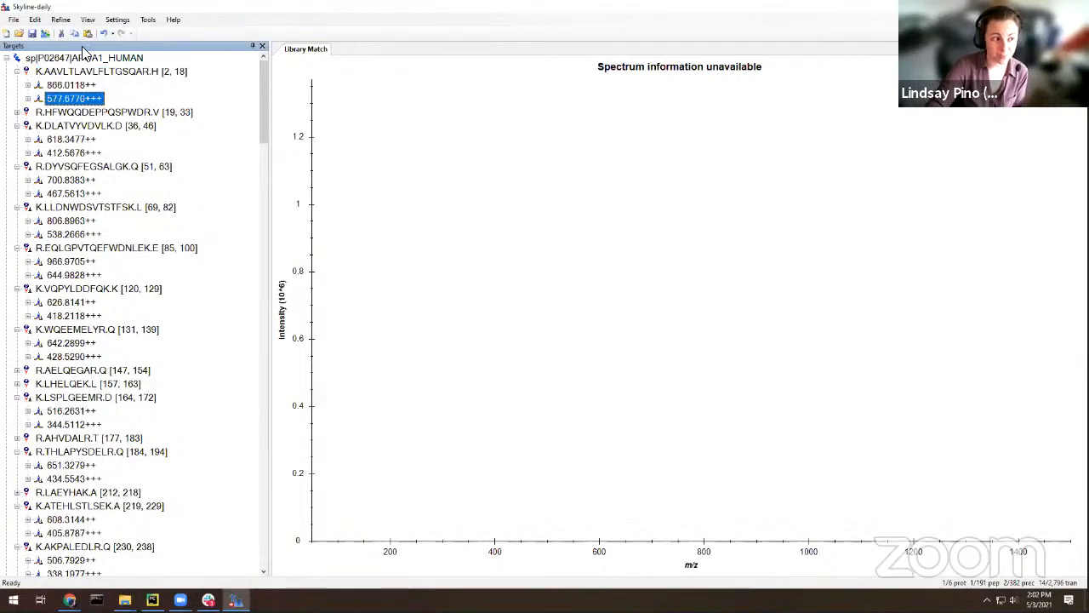
pyautogui.press('Right')
pyautogui.press('Down')
pyautogui.press('Down')
# Compare the library spectra of the doubly and triply charged precursors of peptide K.DLATVYVDVLK.D.
pyautogui.press('Down')
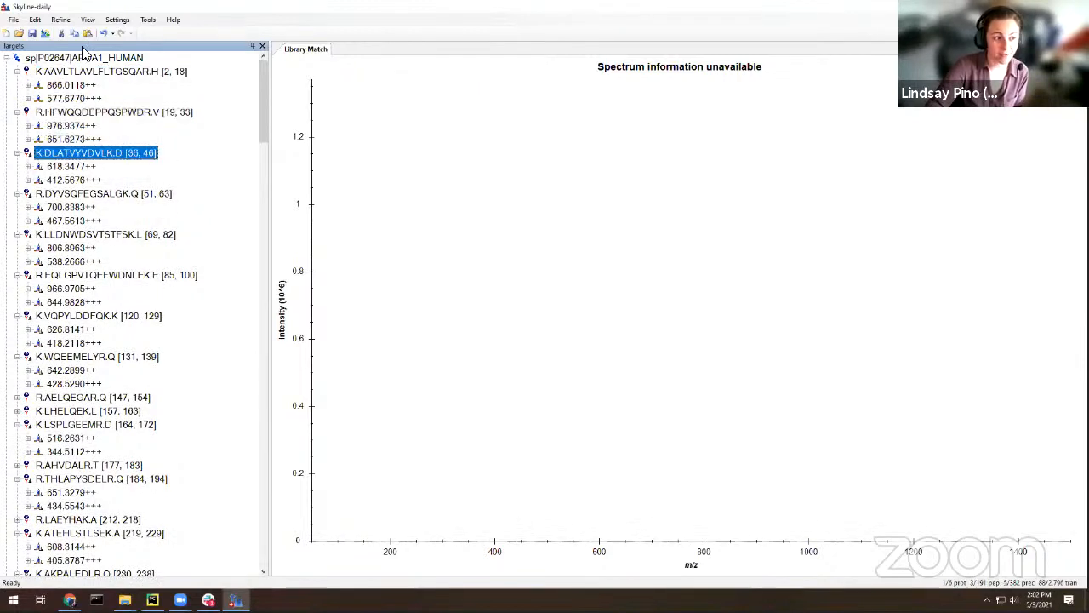
pyautogui.press('Down')
pyautogui.press('Down')
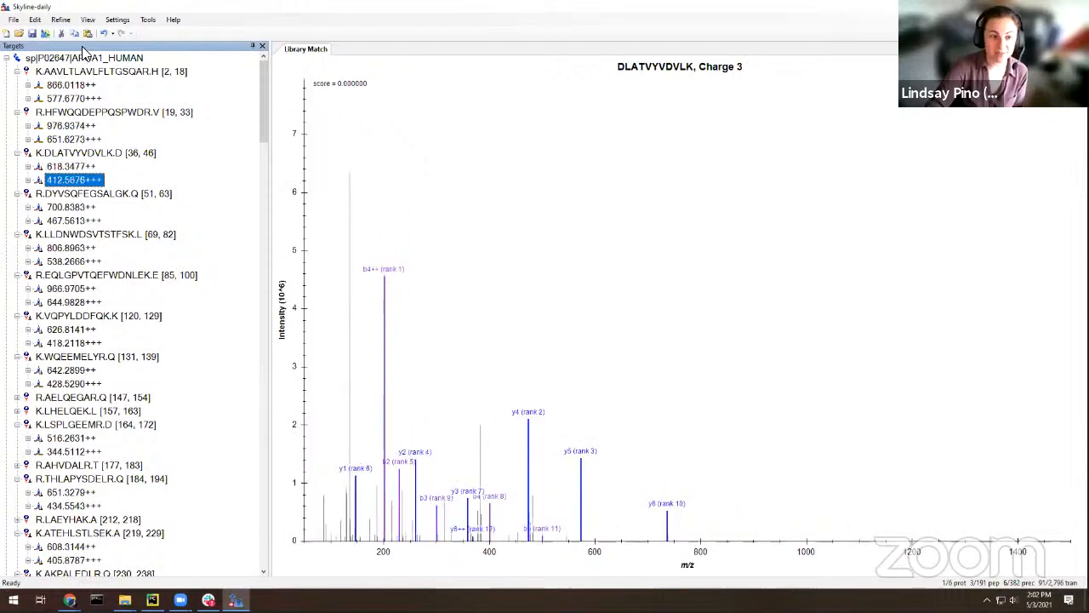
pyautogui.press('Up')
pyautogui.press('Up')
pyautogui.press('Up')
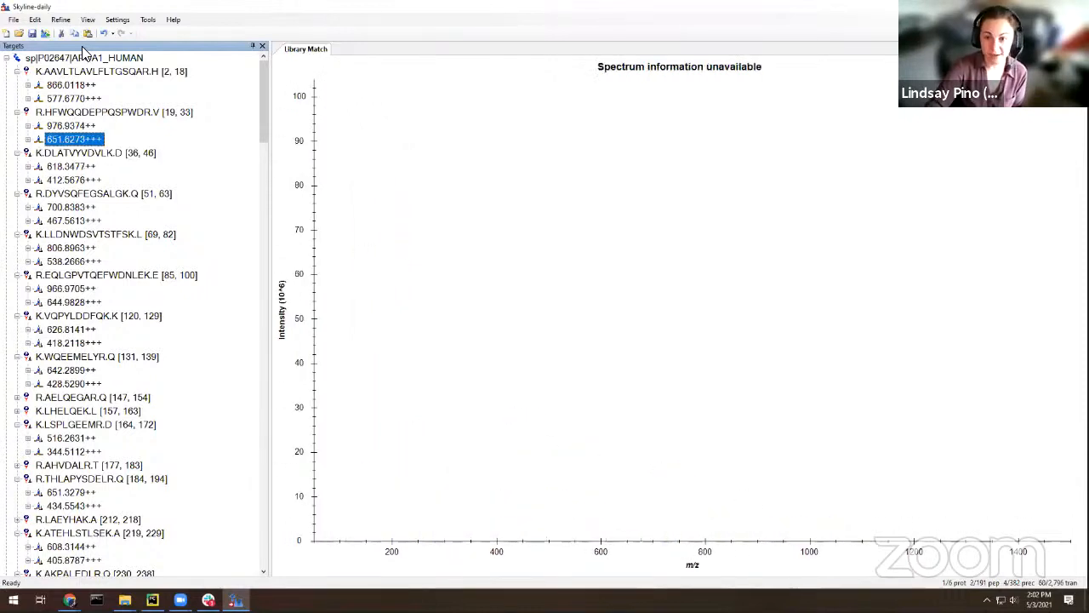
pyautogui.press('Down')
pyautogui.press('Down')
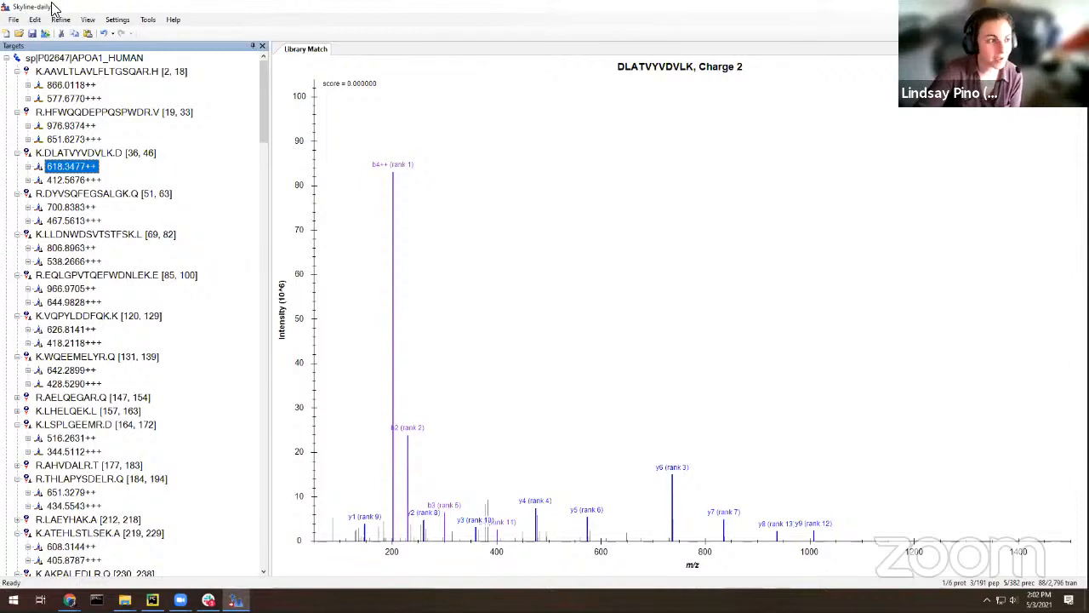
# Refine the document again with the advanced option that removes peptides missing a library match.
pyautogui.click(61, 19)
pyautogui.click(82, 220)
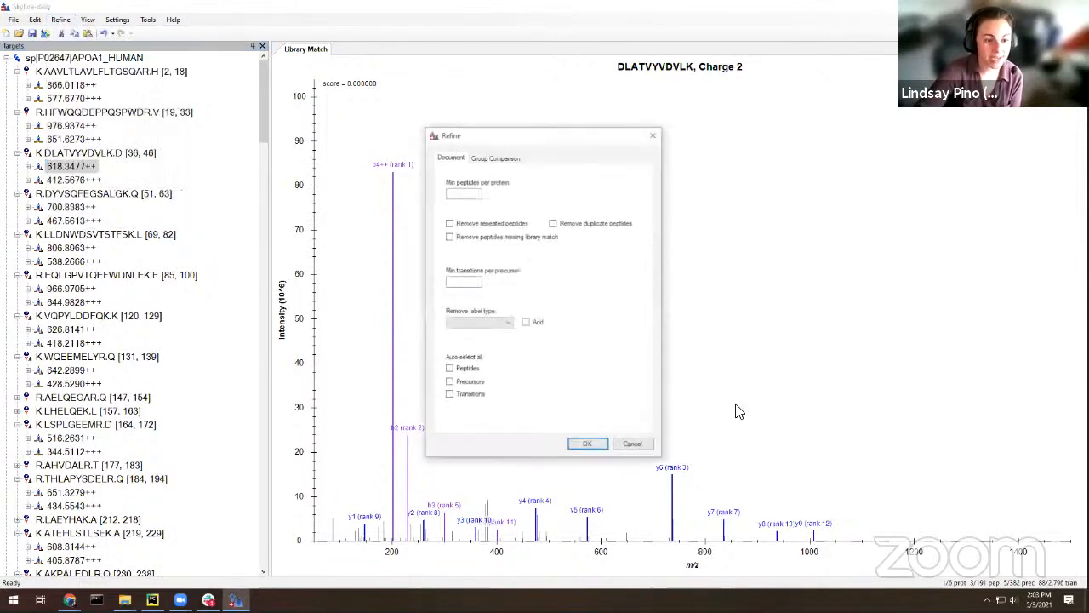
pyautogui.click(504, 236)
pyautogui.click(587, 445)
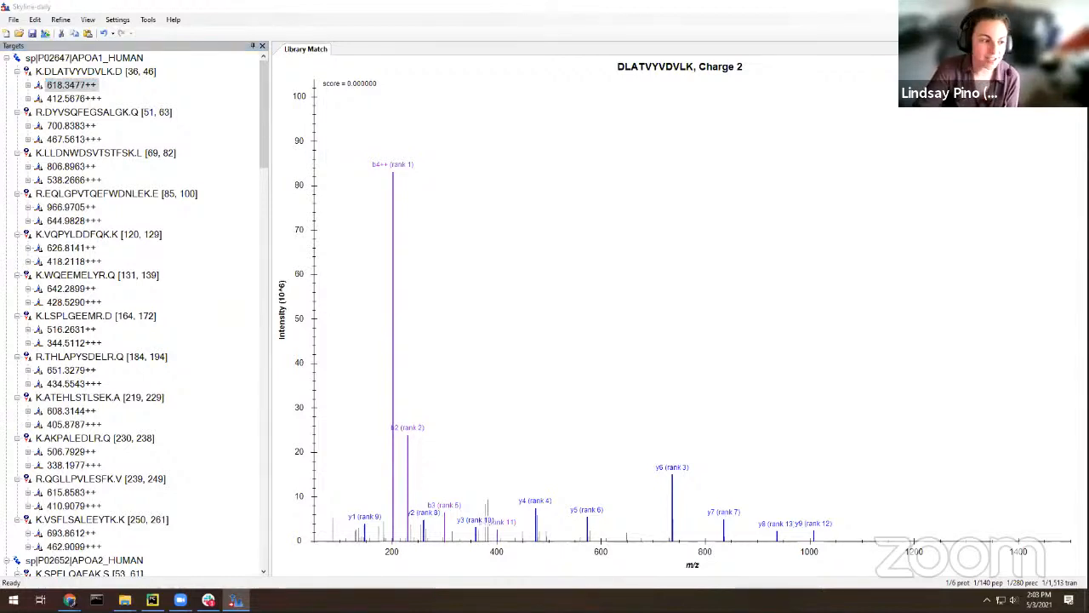
# Set the maximum missed cleavages to 2 in the peptide digestion settings.
pyautogui.click(119, 18)
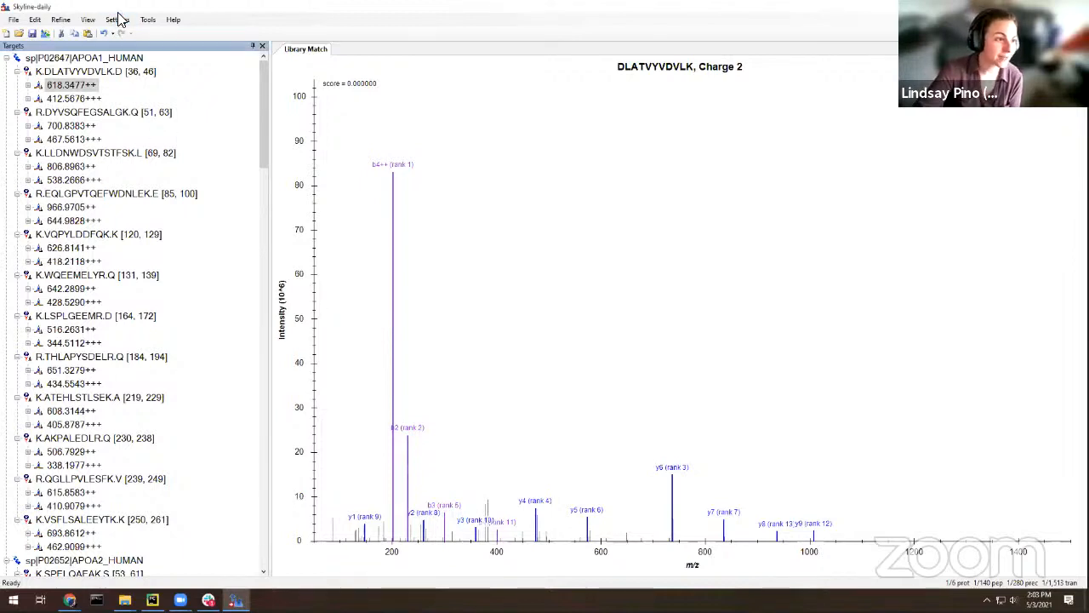
pyautogui.click(119, 19)
pyautogui.click(128, 107)
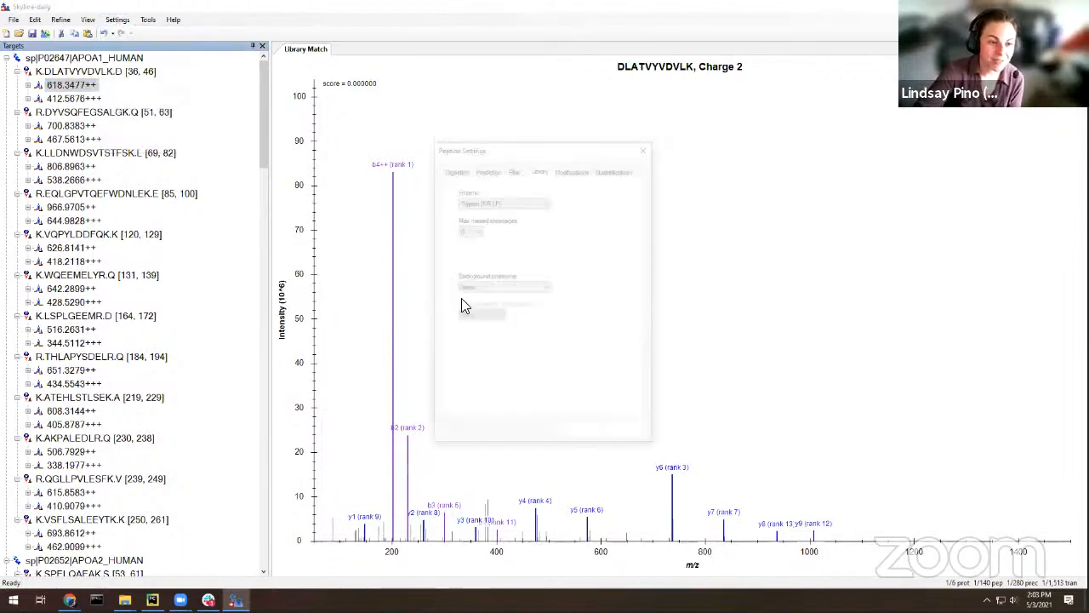
pyautogui.click(456, 169)
pyautogui.click(473, 231)
pyautogui.click(469, 260)
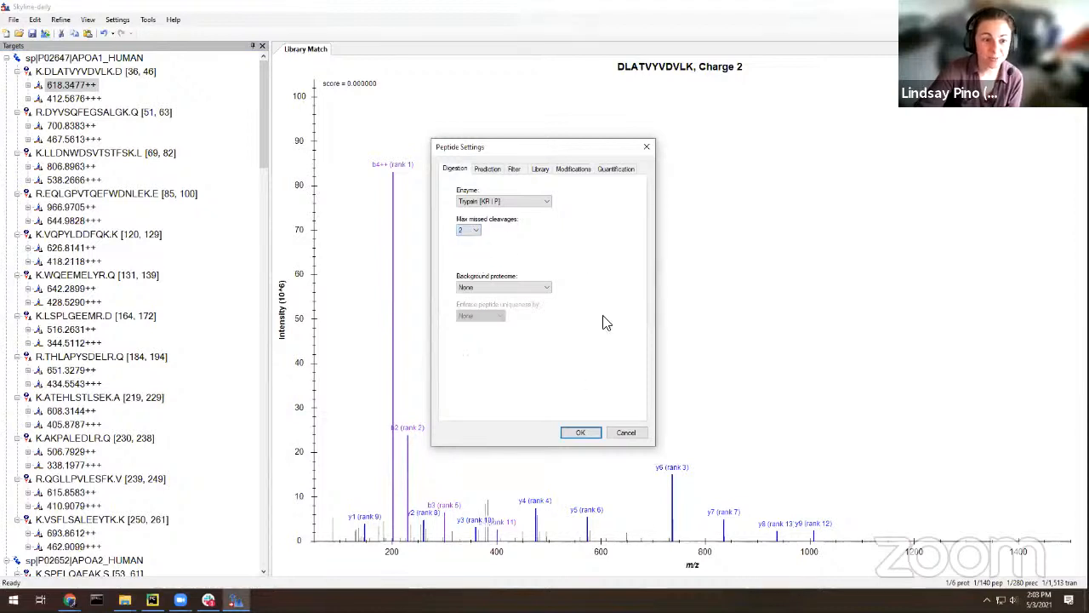
pyautogui.press('Return')
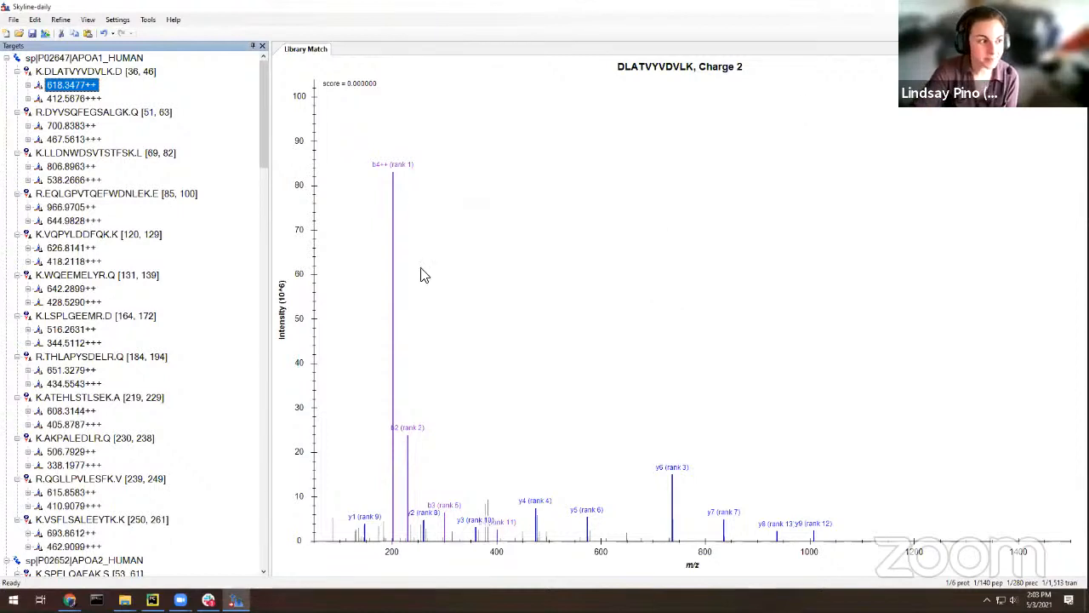
pyautogui.click(113, 21)
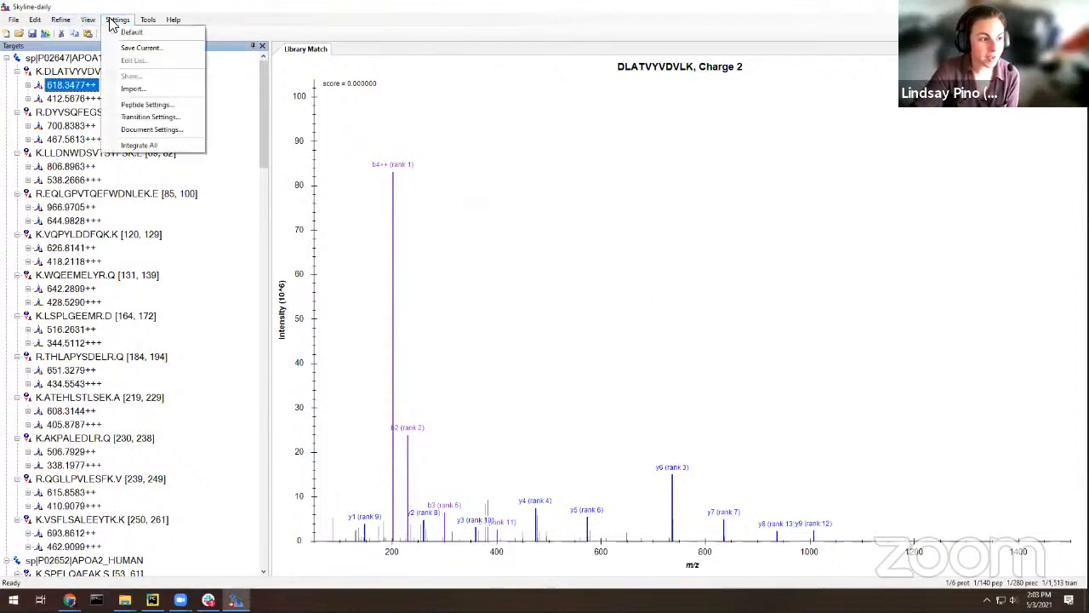
pyautogui.click(146, 103)
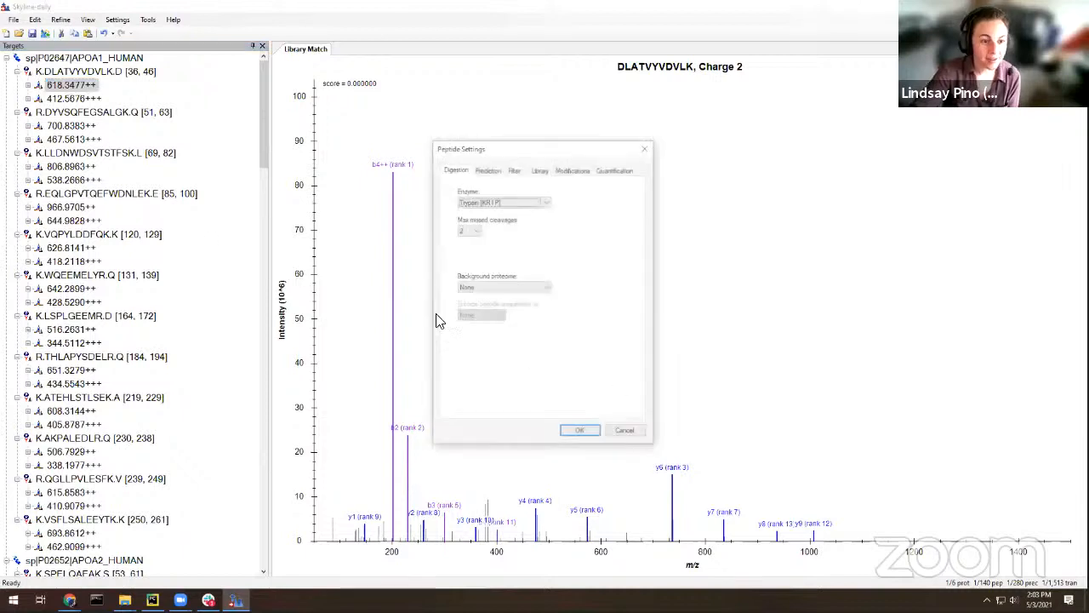
pyautogui.click(646, 146)
pyautogui.click(116, 19)
pyautogui.click(111, 20)
pyautogui.click(14, 19)
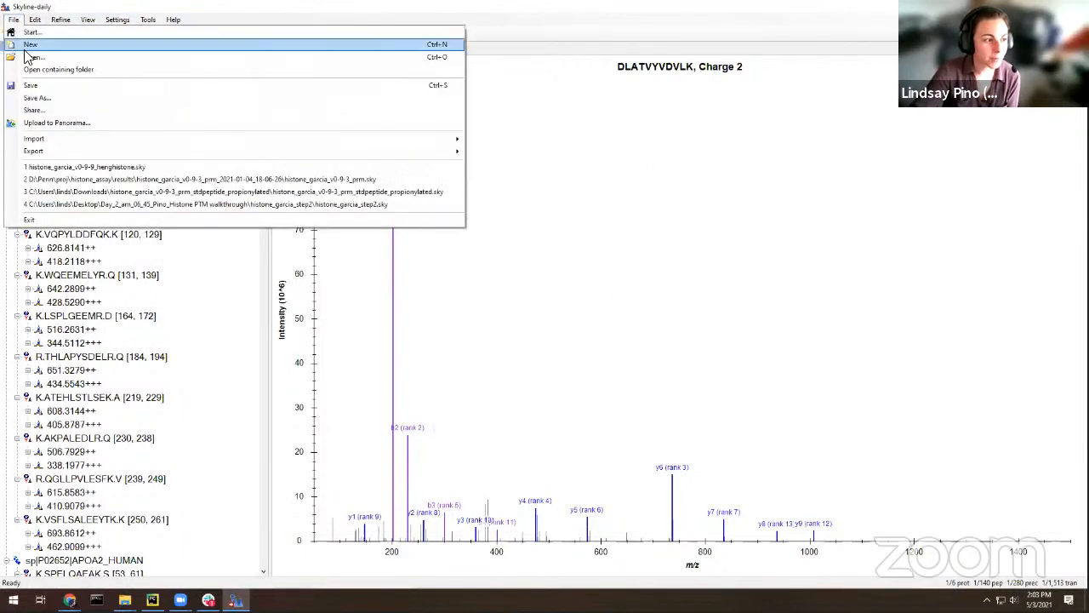
# Change the library peptide settings so that peptides are picked by matching Library.
pyautogui.click(117, 20)
pyautogui.click(116, 19)
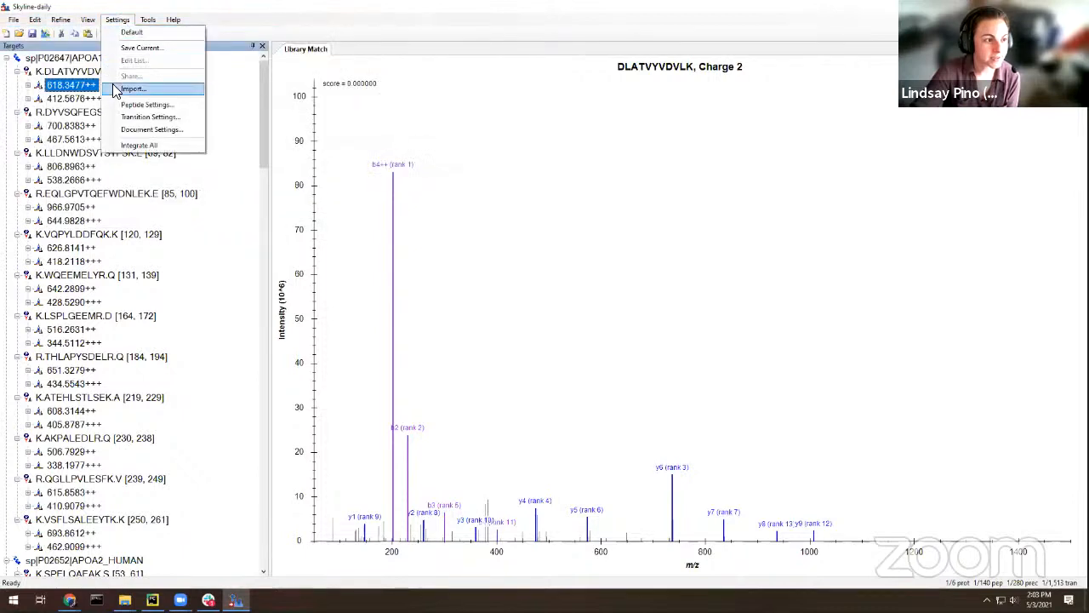
pyautogui.click(128, 104)
pyautogui.click(540, 169)
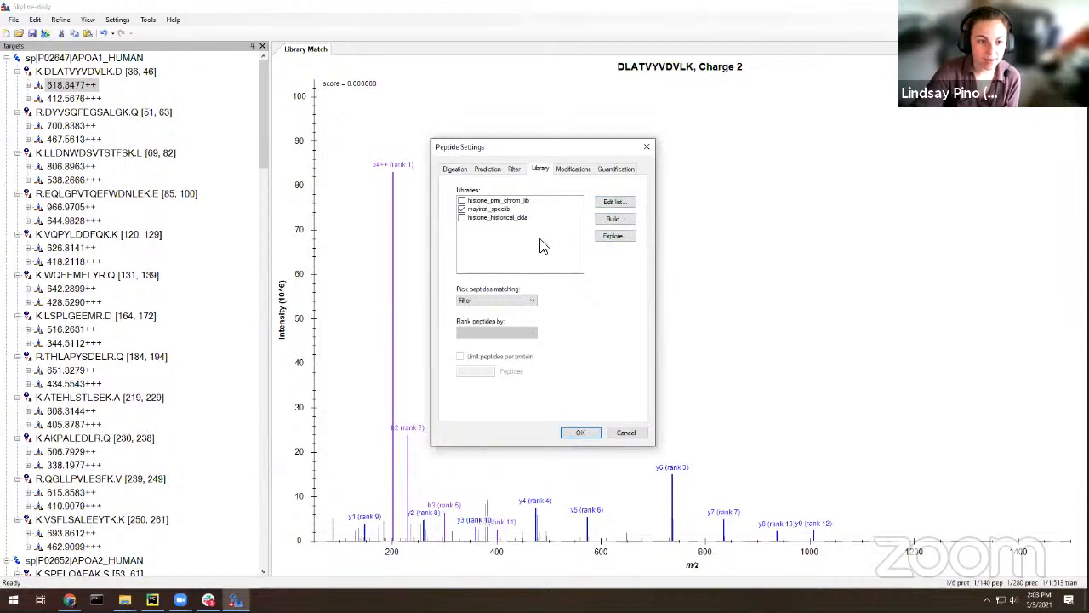
pyautogui.click(497, 303)
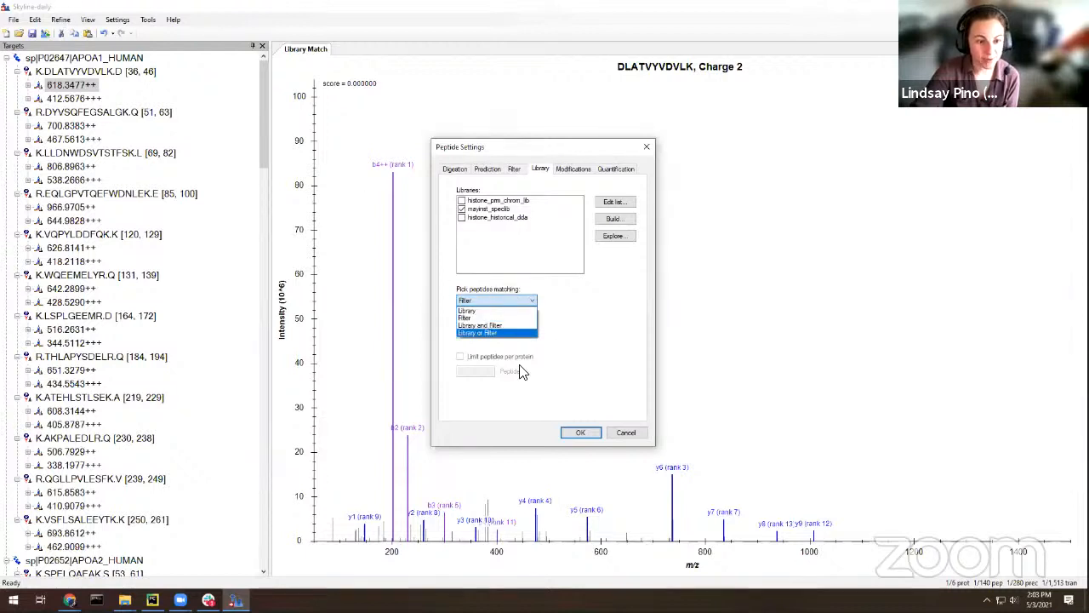
pyautogui.click(491, 309)
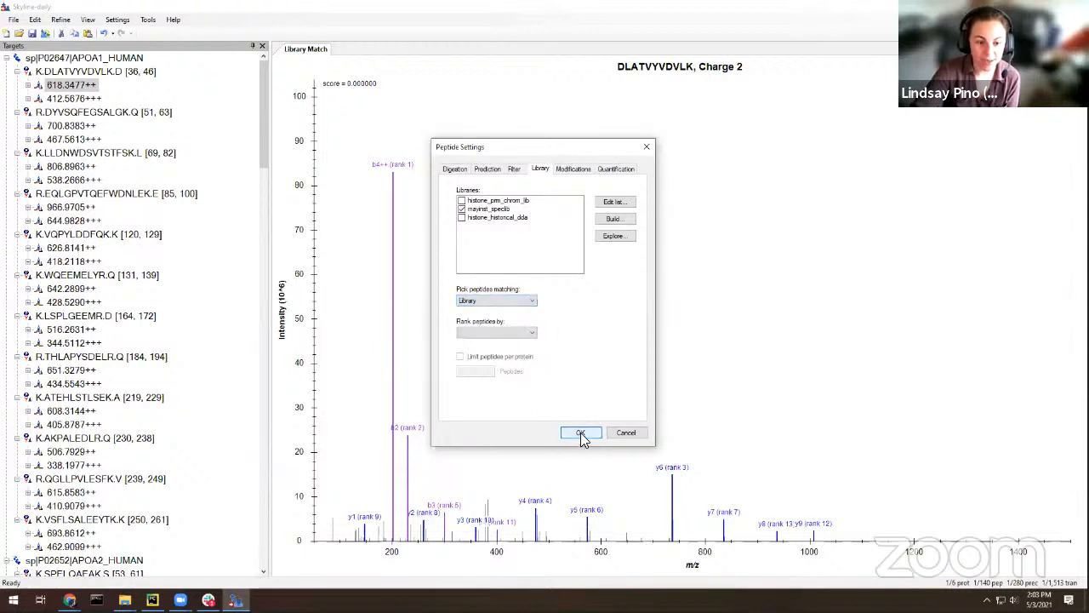
pyautogui.press('Return')
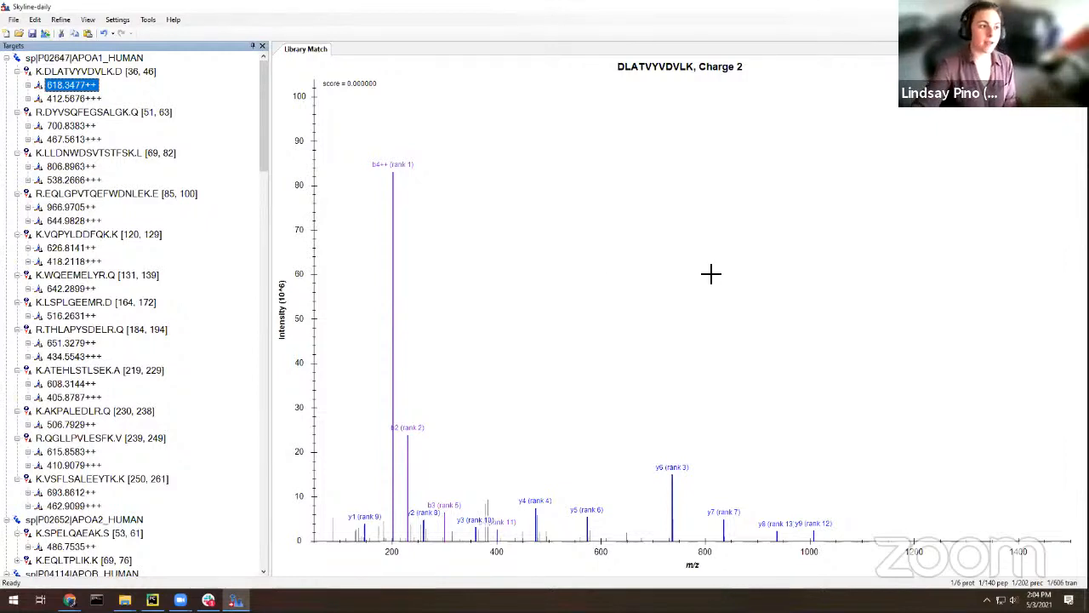
# Review the advanced refine options for the document and for group comparisons, leaving them unapplied.
pyautogui.click(60, 23)
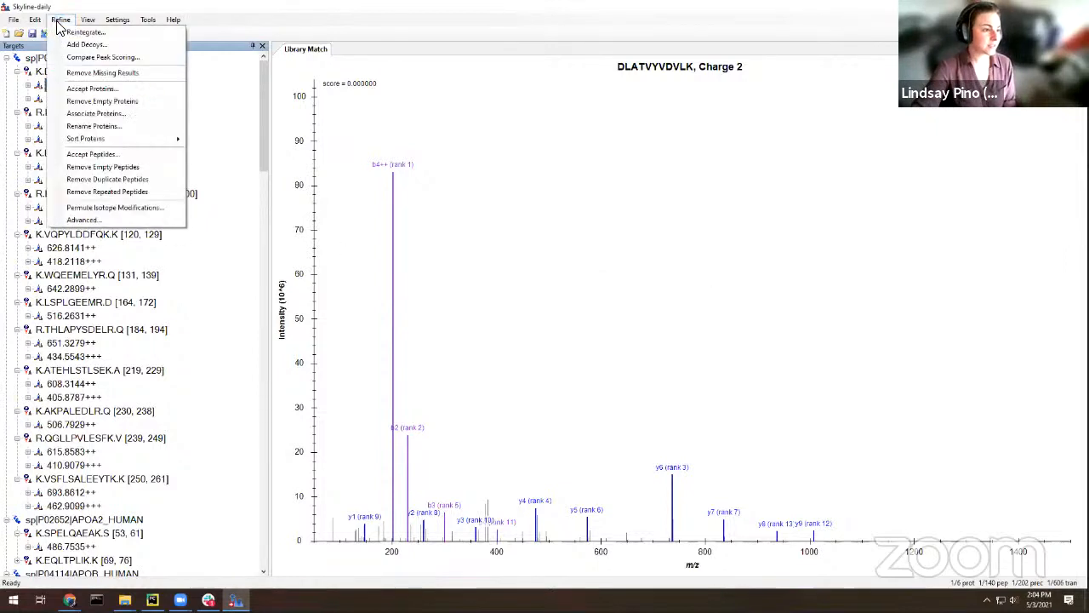
pyautogui.click(85, 220)
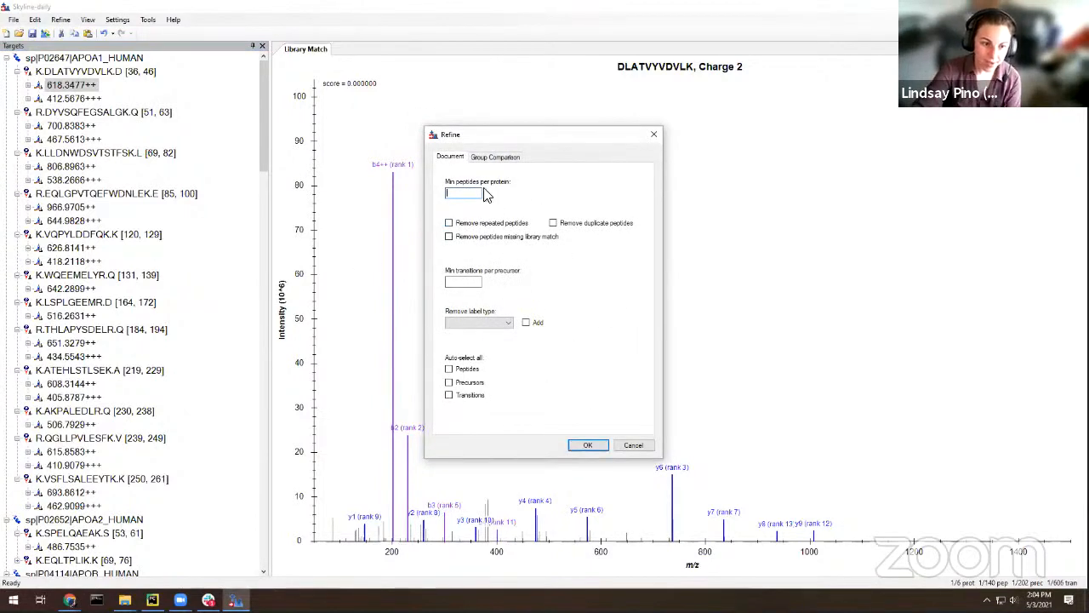
pyautogui.click(487, 159)
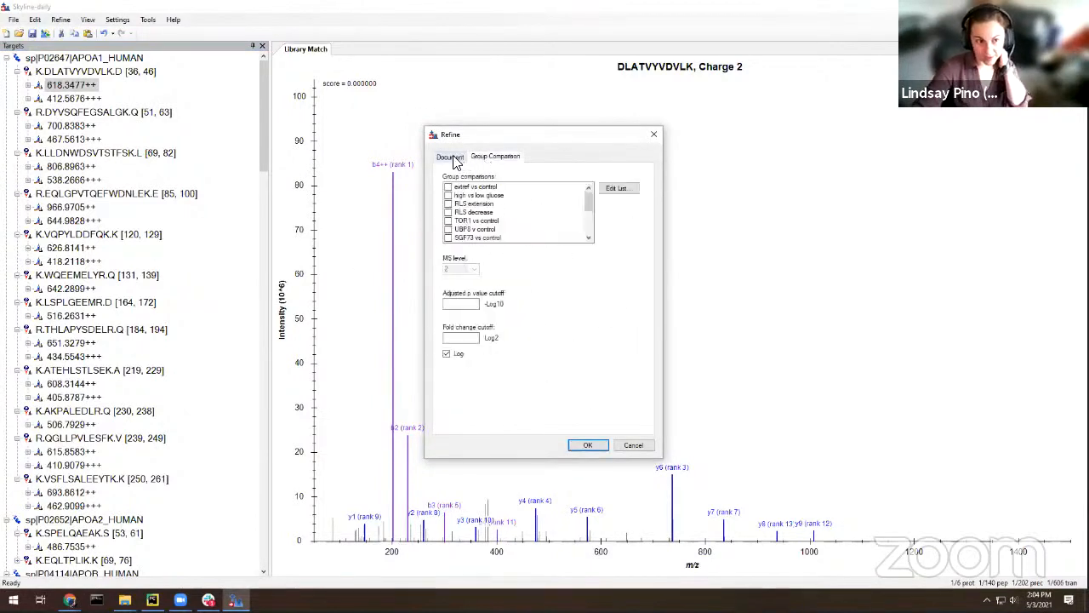
pyautogui.click(452, 158)
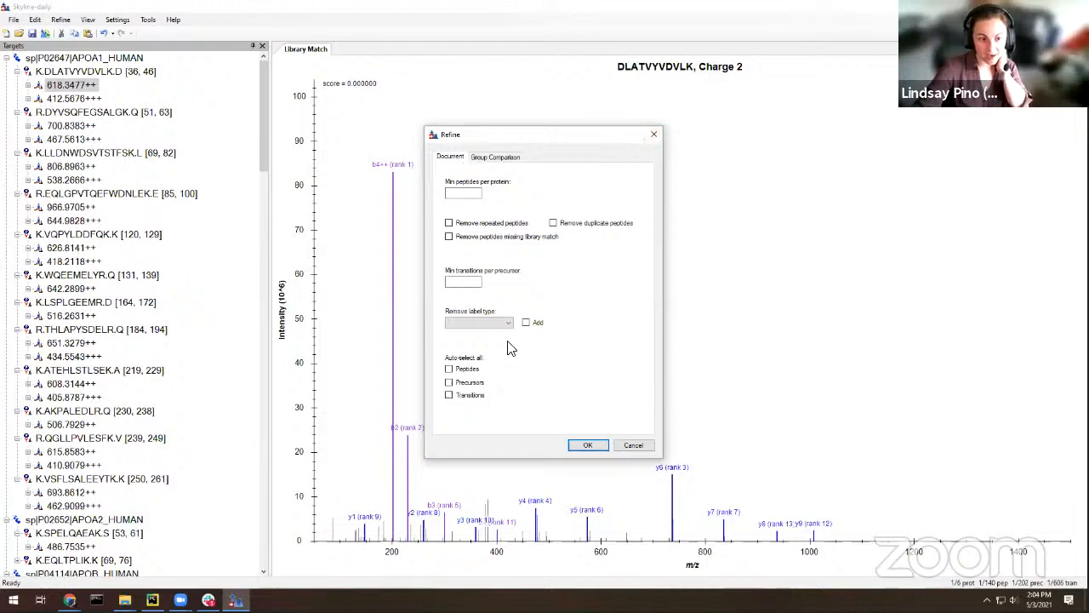
pyautogui.click(469, 284)
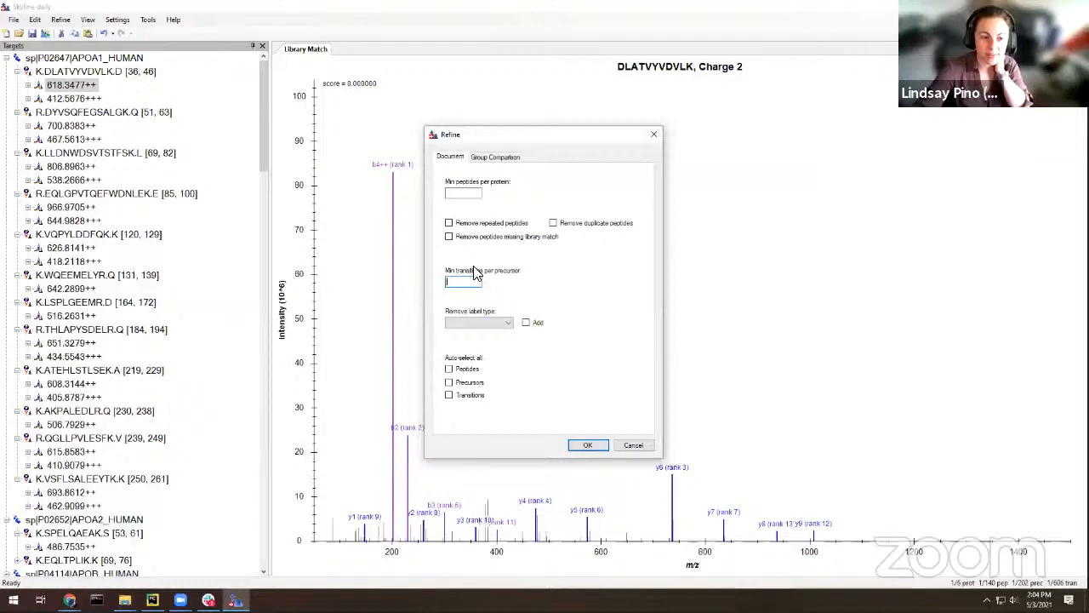
pyautogui.click(494, 157)
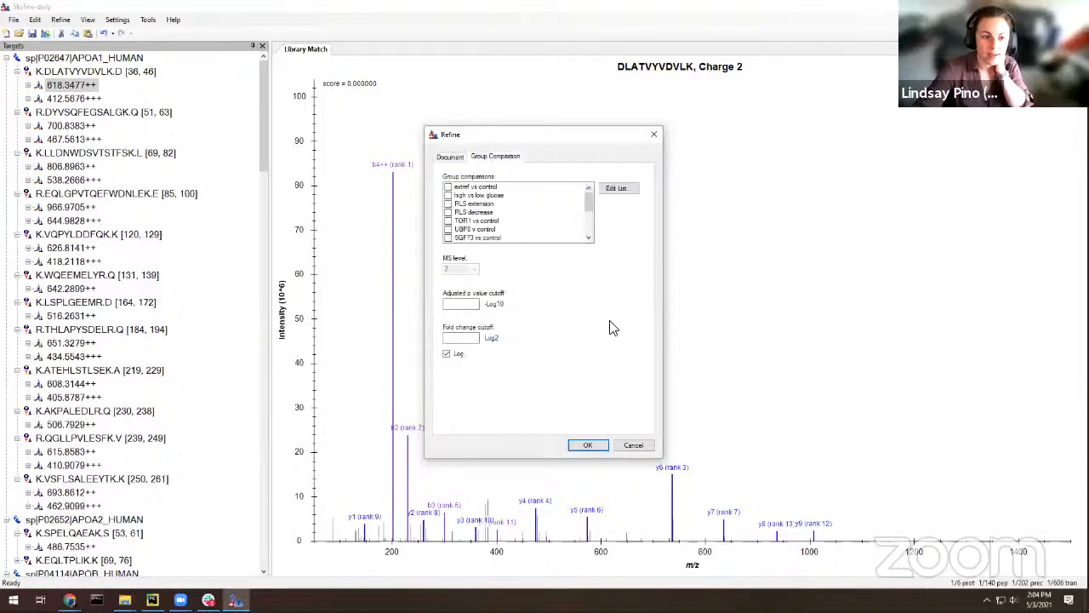
pyautogui.click(653, 134)
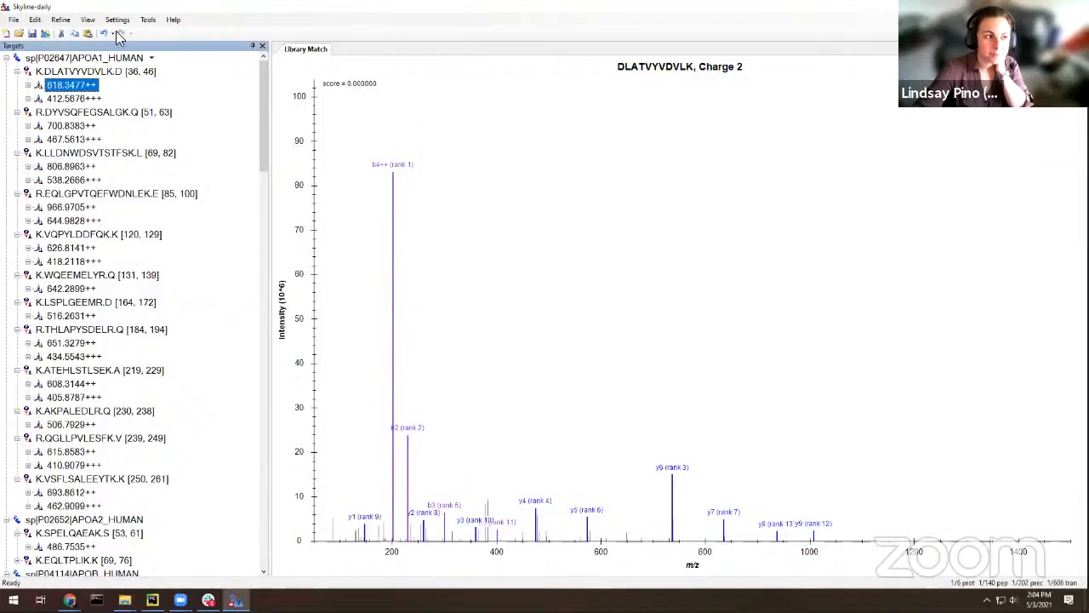
pyautogui.click(87, 20)
pyautogui.moveTo(60, 19)
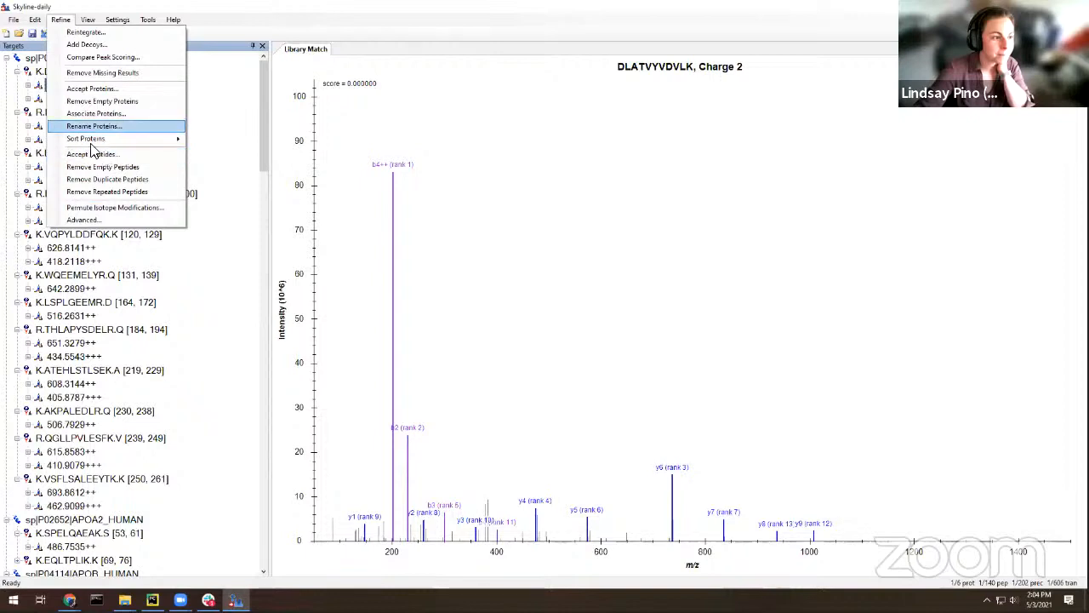
pyautogui.moveTo(91, 143)
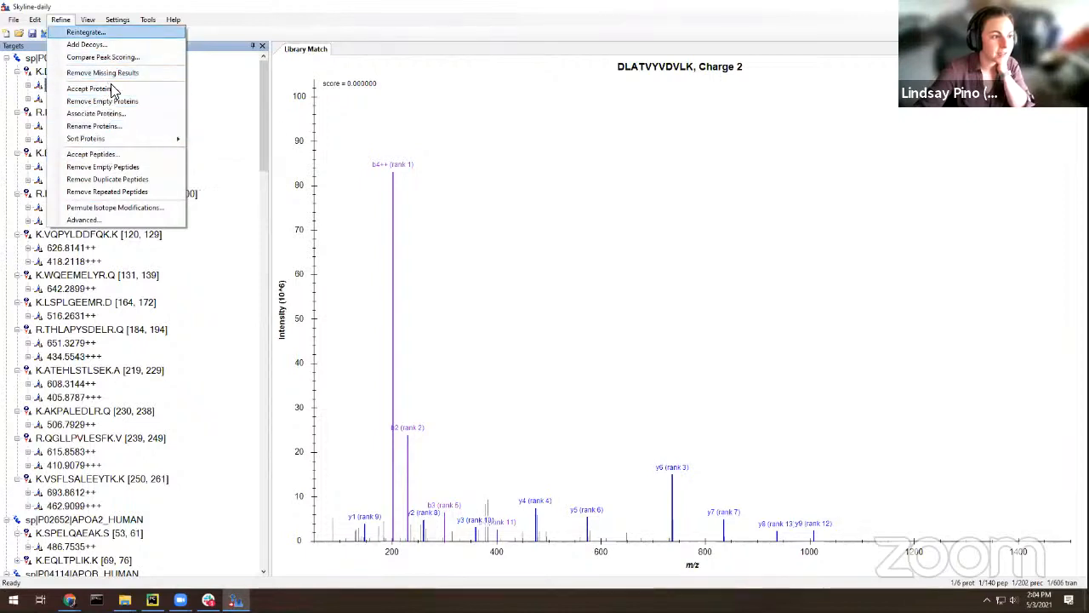
# In the histone document, review the advanced refine options for results and consistency, and leave them unapplied.
pyautogui.click(299, 10)
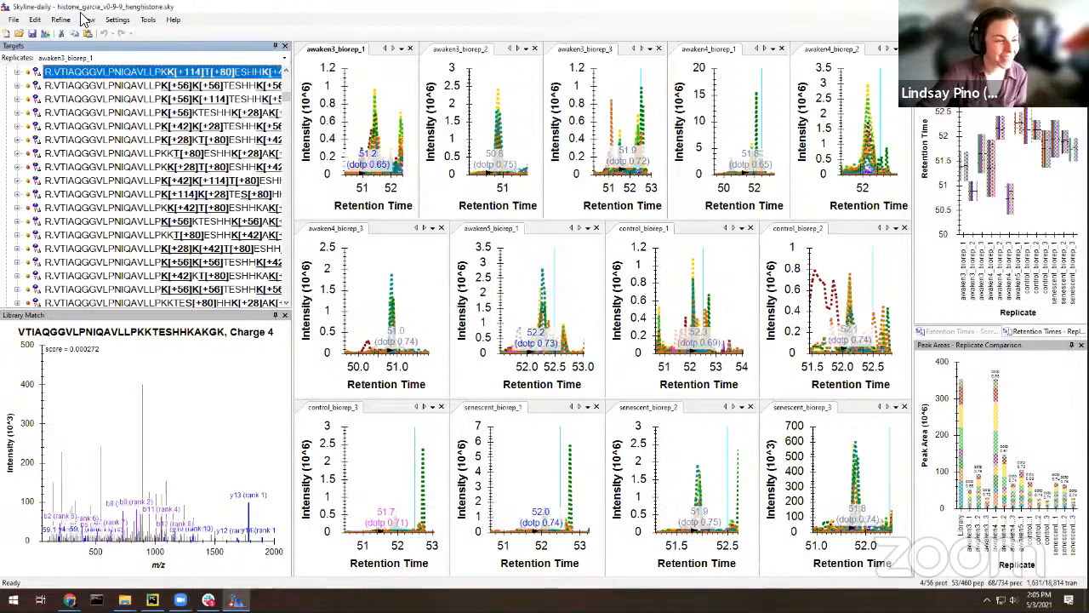
pyautogui.click(66, 25)
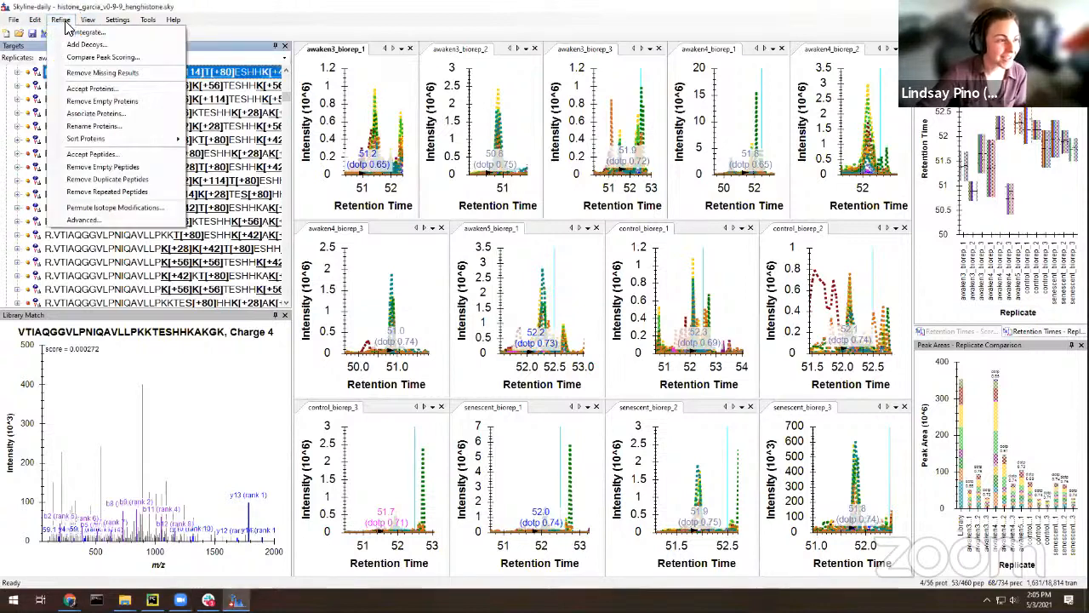
pyautogui.click(83, 219)
pyautogui.moveTo(523, 147); pyautogui.dragTo(525, 172)
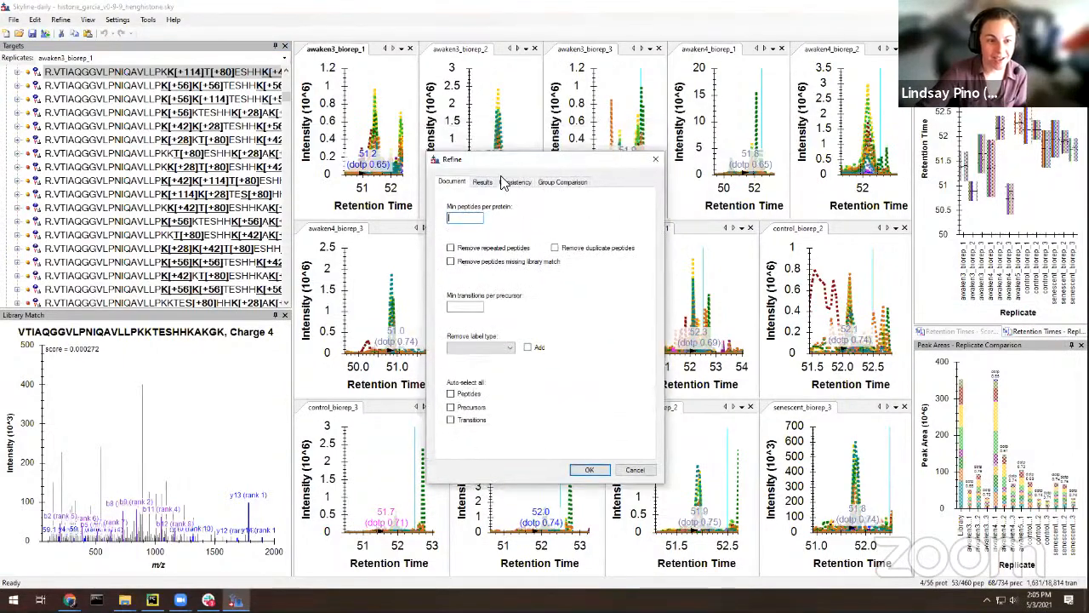
pyautogui.click(490, 188)
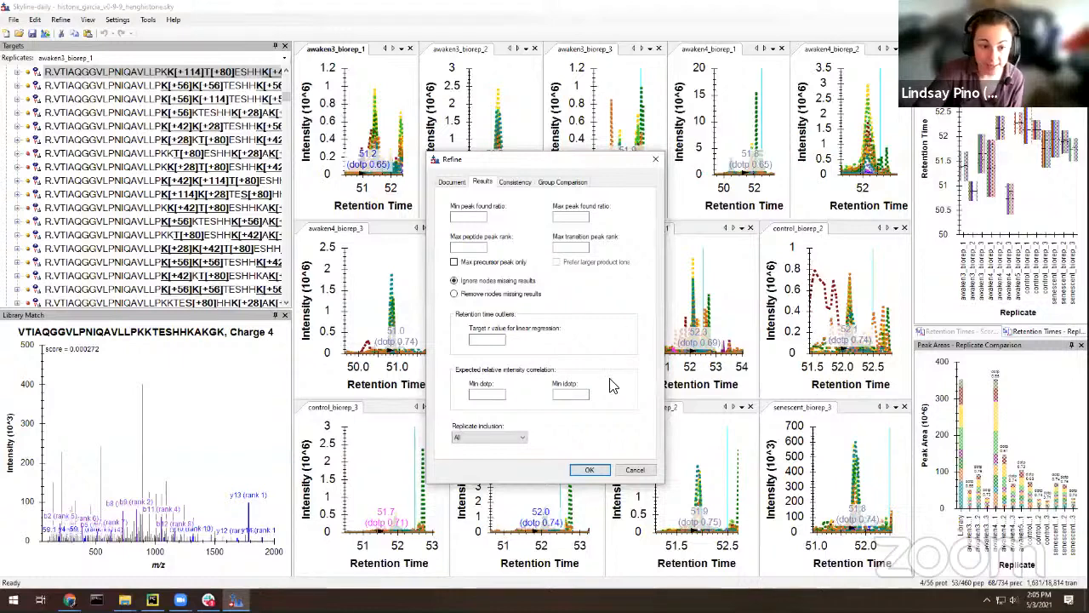
pyautogui.click(515, 182)
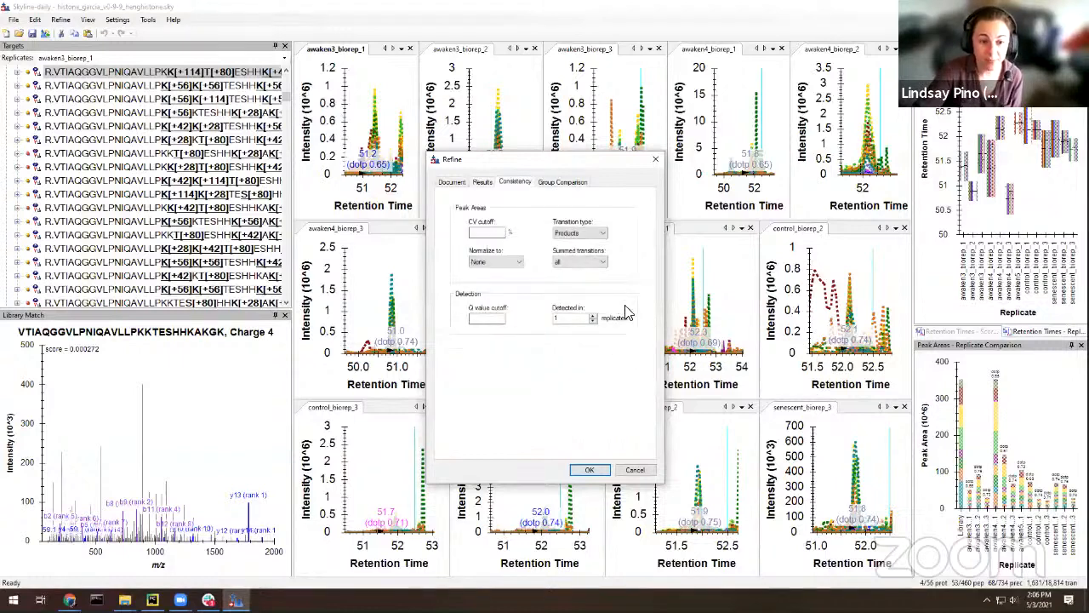
pyautogui.click(484, 182)
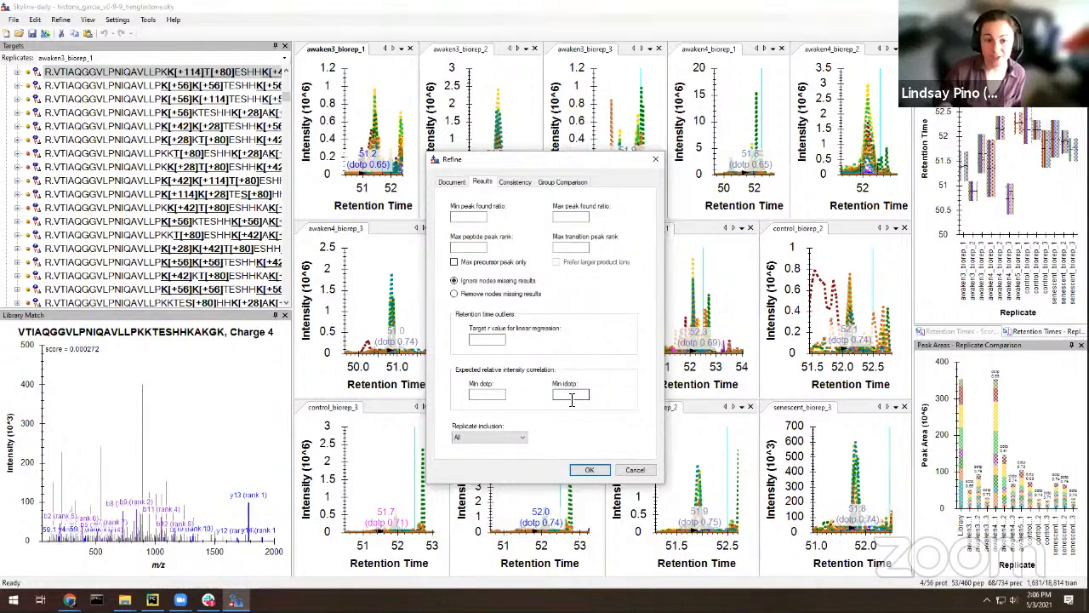
pyautogui.click(655, 159)
pyautogui.click(61, 20)
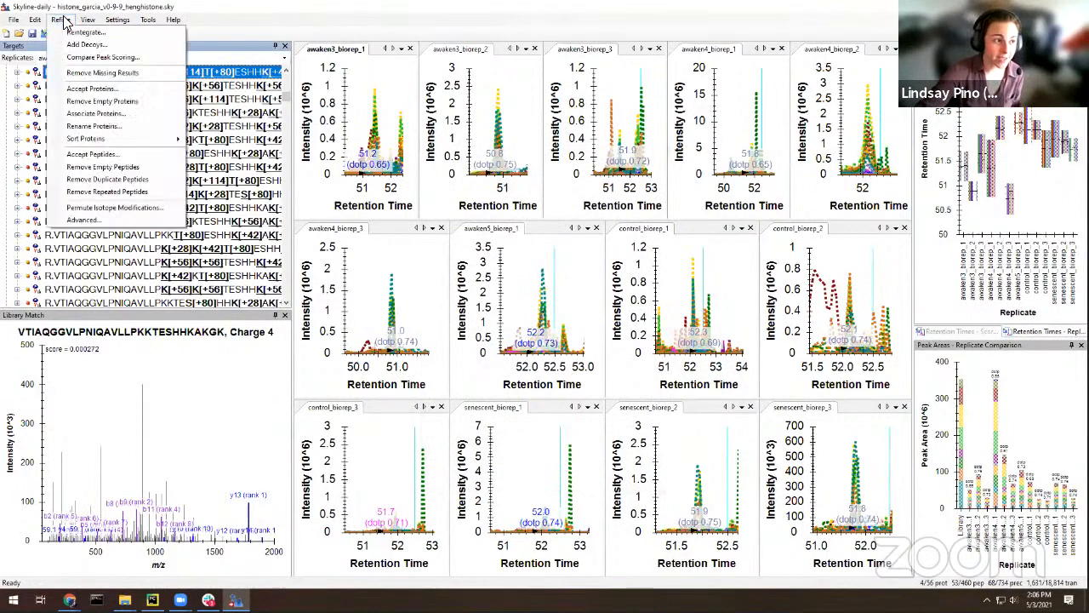
pyautogui.click(11, 20)
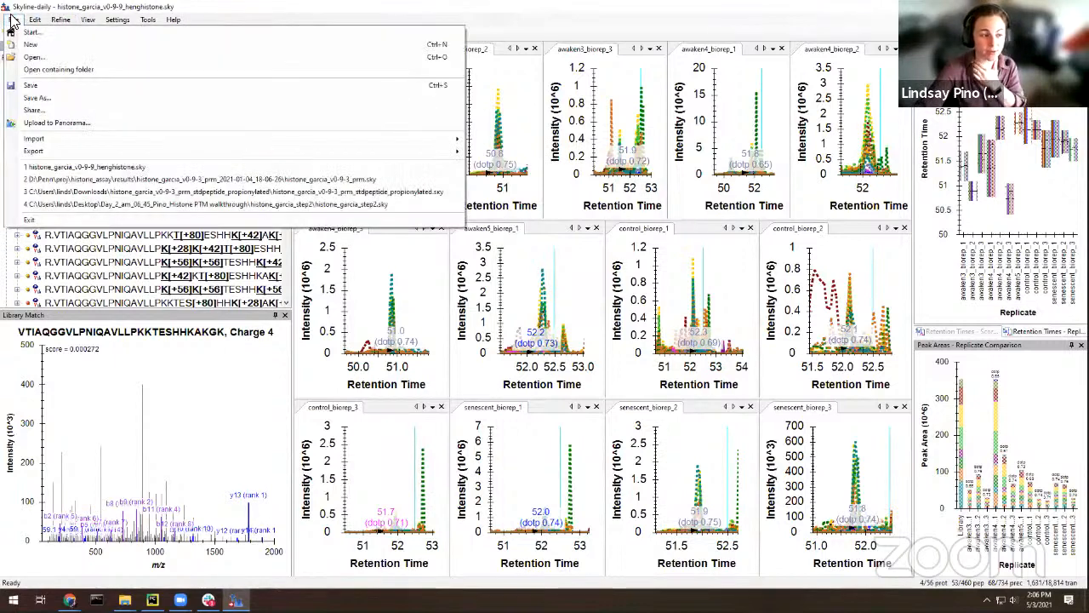
pyautogui.moveTo(46, 158)
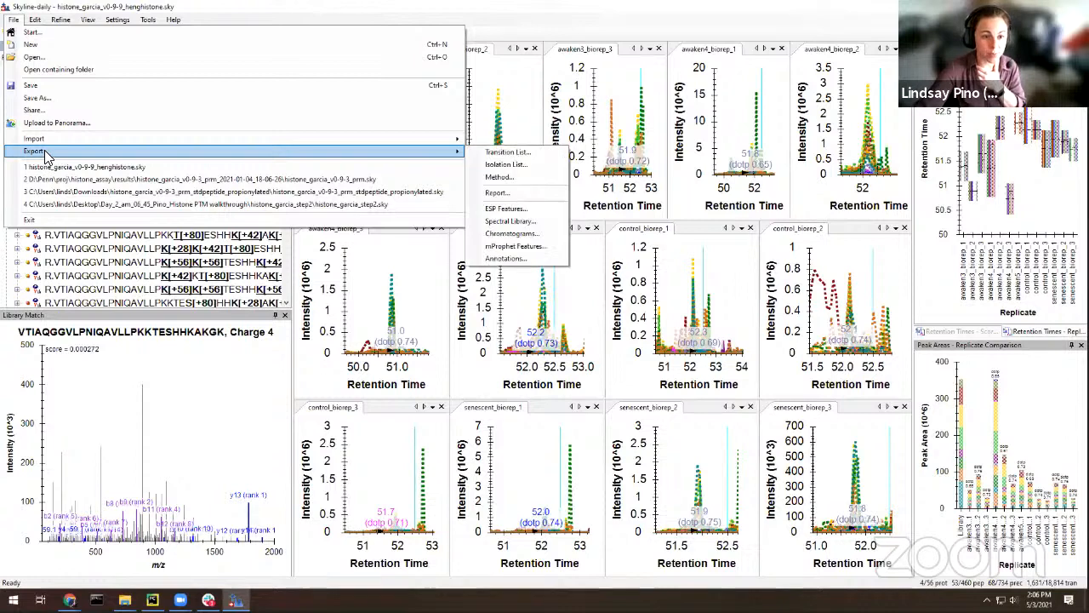
# Open the document grid, review the columns of the Peptides report, and close the grid without exporting.
pyautogui.moveTo(90, 21)
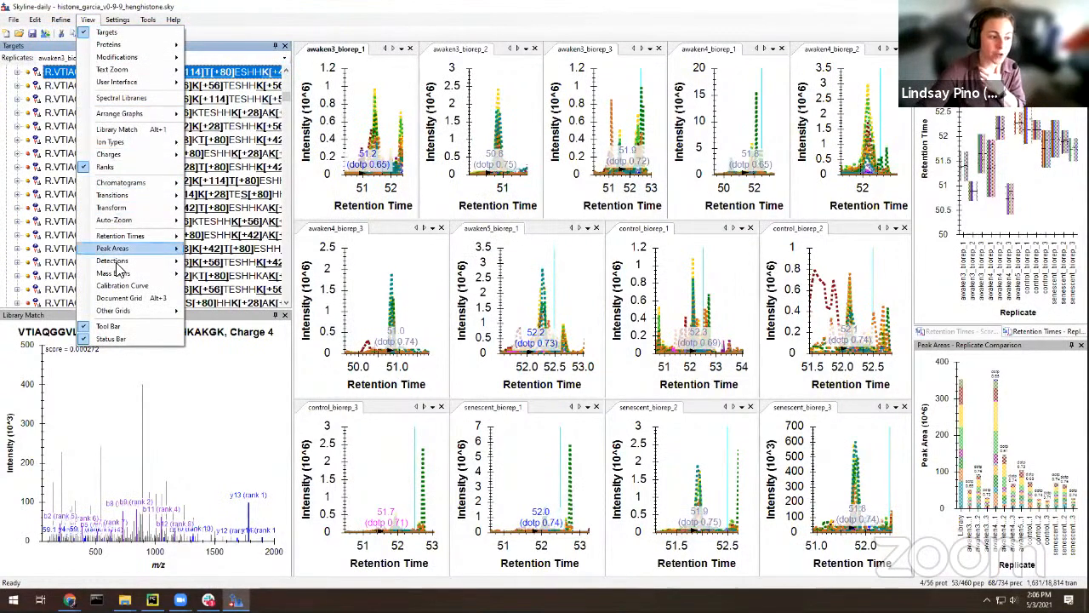
pyautogui.click(120, 300)
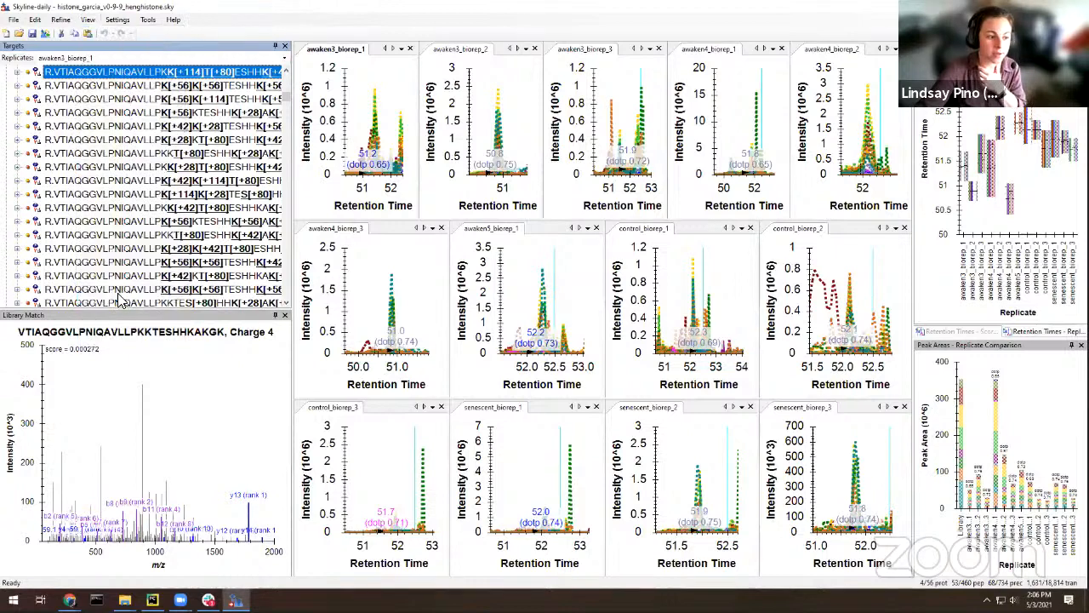
pyautogui.click(290, 244)
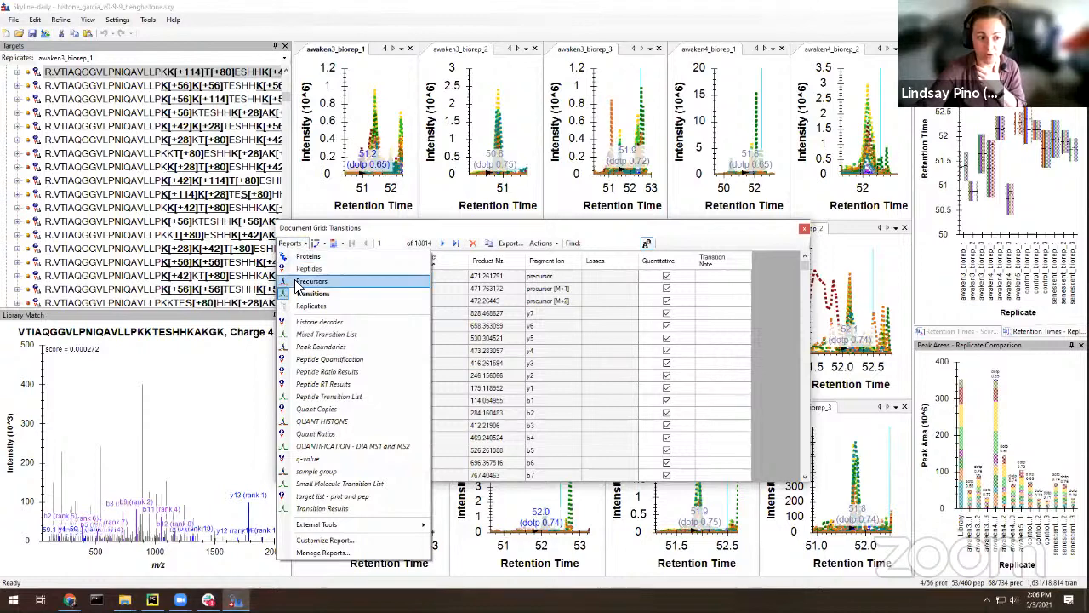
pyautogui.click(307, 269)
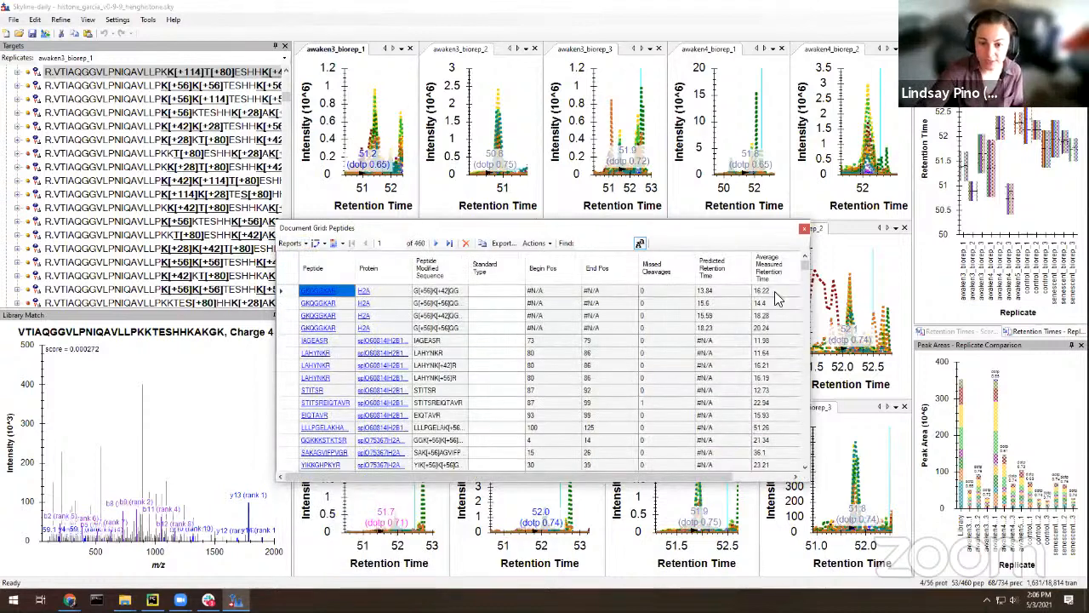
pyautogui.moveTo(713, 485); pyautogui.dragTo(778, 485)
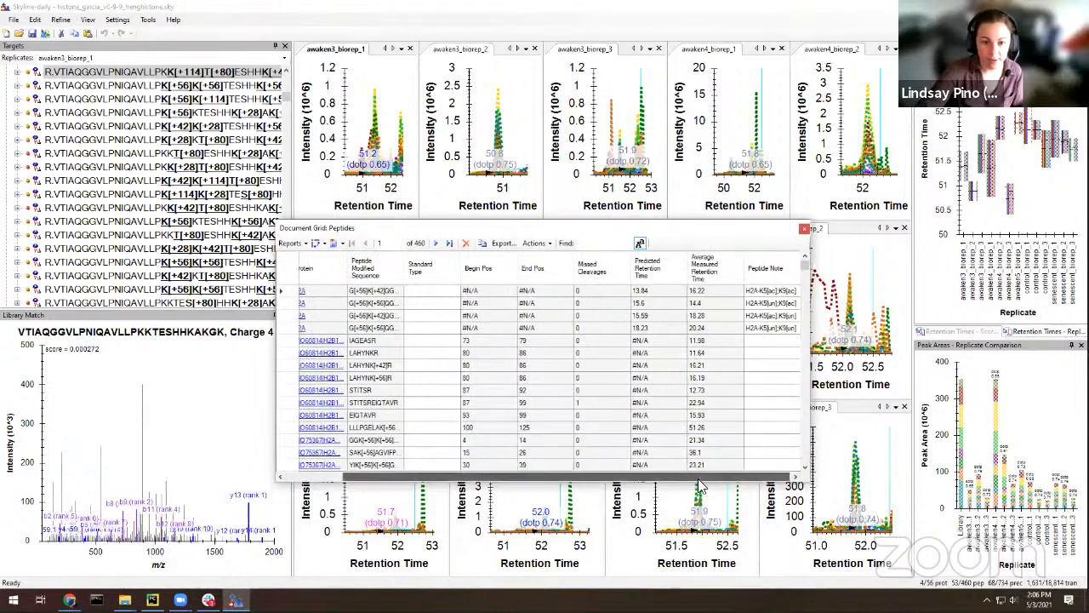
pyautogui.moveTo(698, 479); pyautogui.dragTo(568, 491)
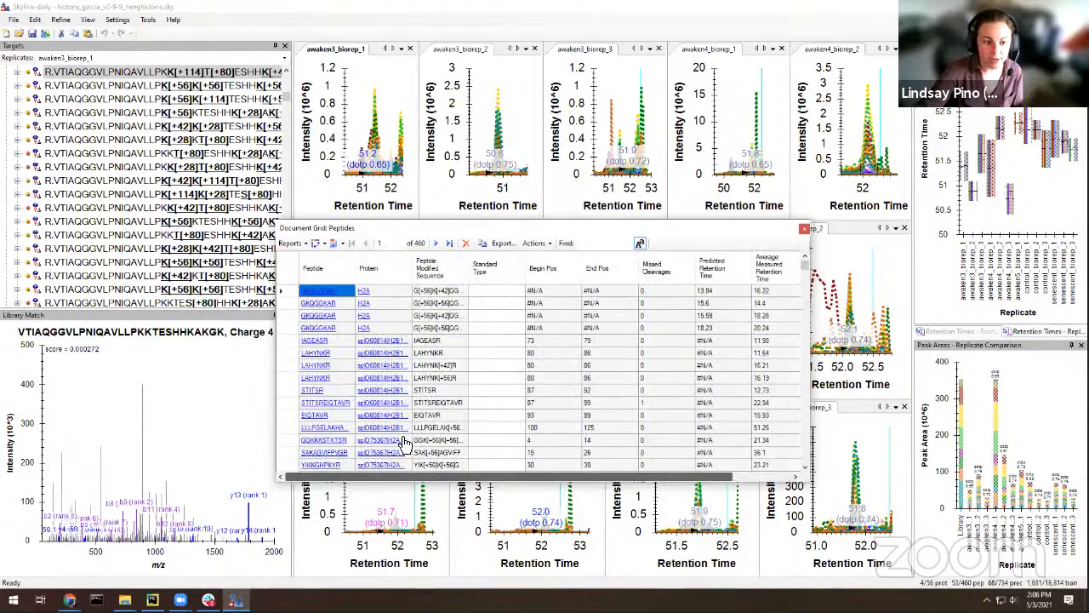
pyautogui.click(502, 245)
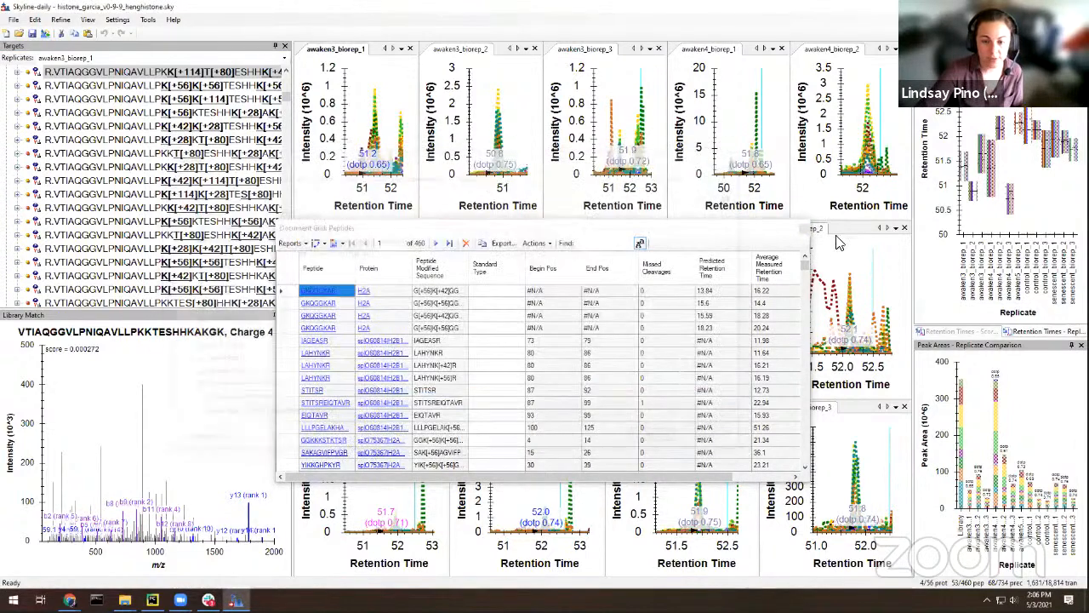
pyautogui.click(805, 228)
# View the blank table for inserting a peptide list, and close it without adding any peptides.
pyautogui.click(36, 20)
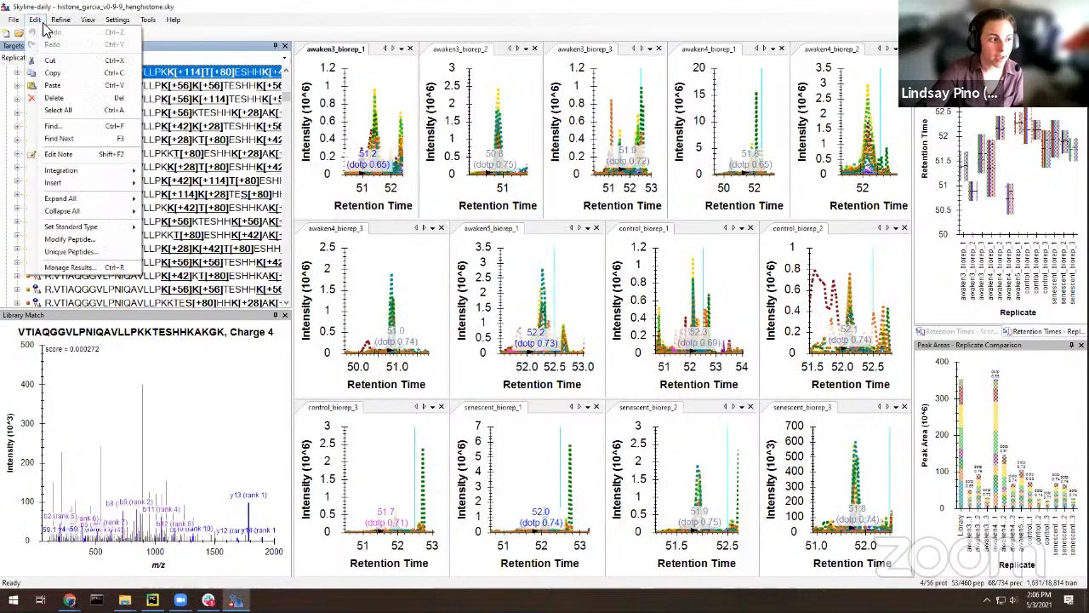
pyautogui.click(13, 21)
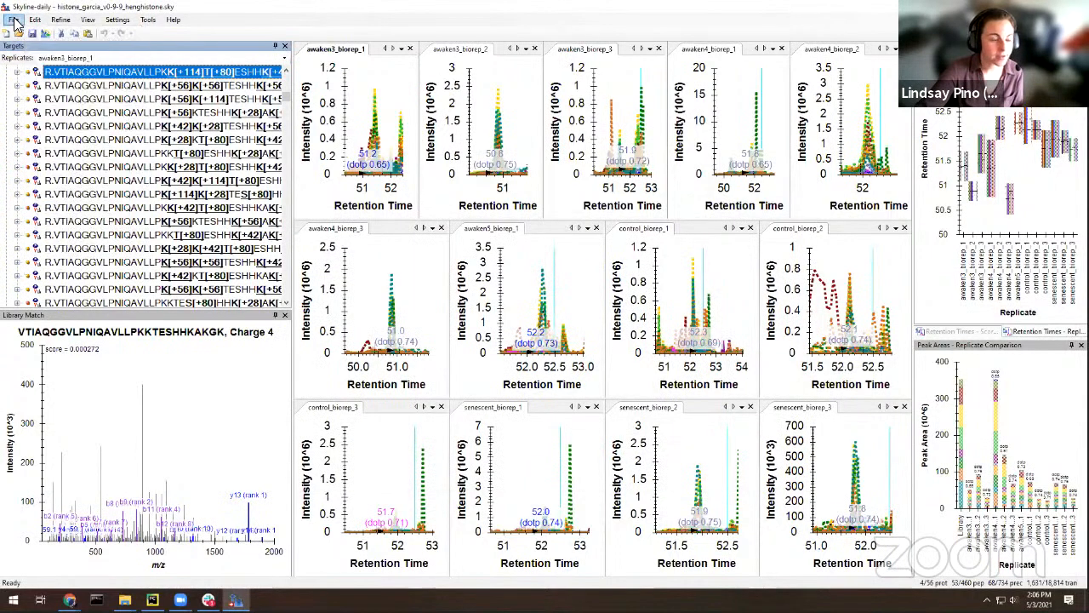
pyautogui.click(14, 21)
pyautogui.moveTo(35, 19)
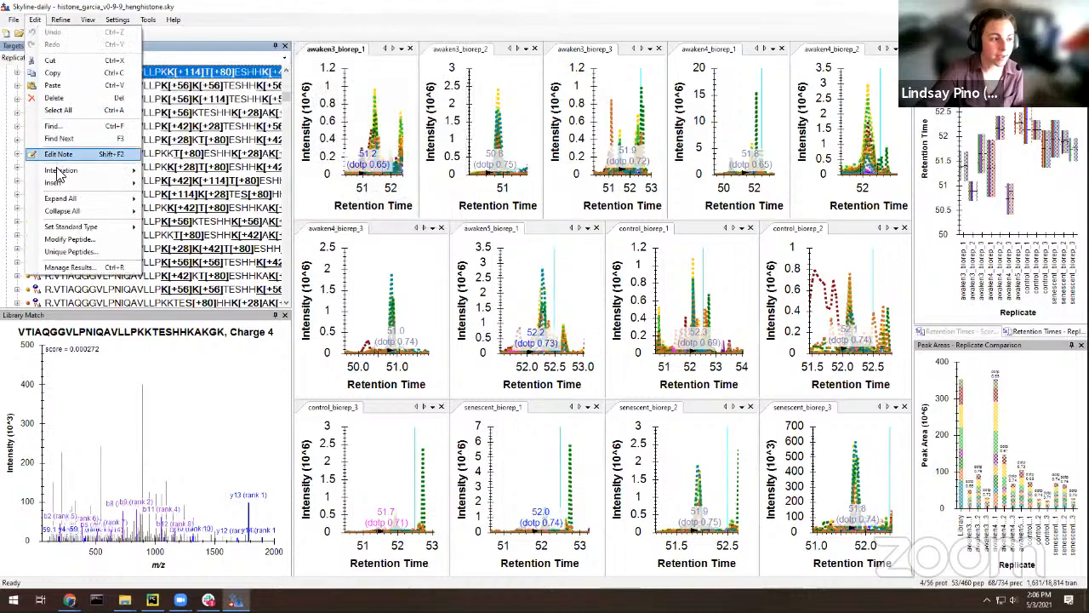
pyautogui.click(174, 209)
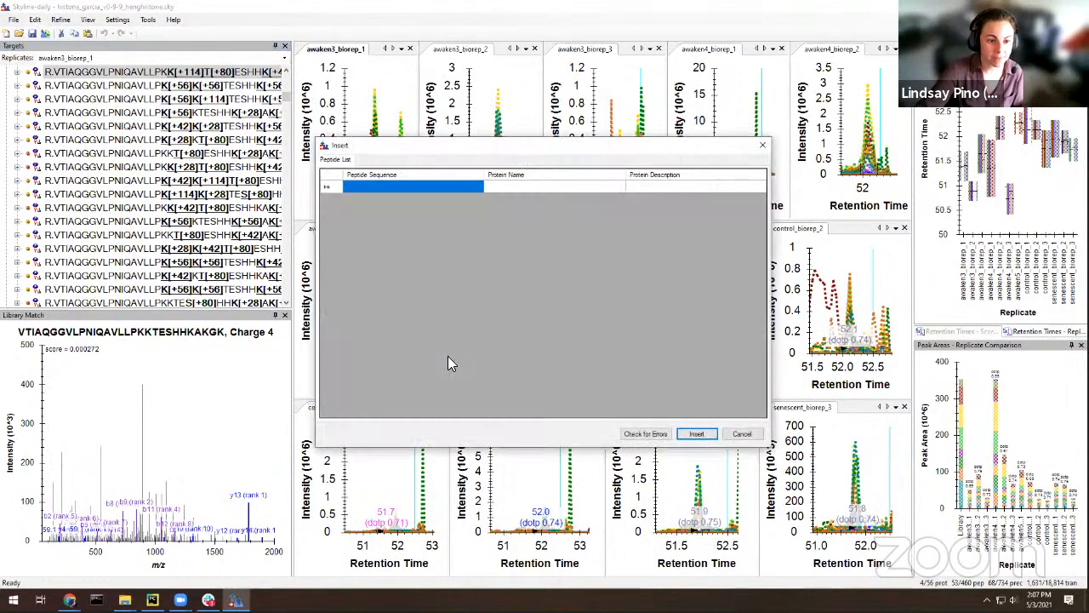
pyautogui.click(763, 145)
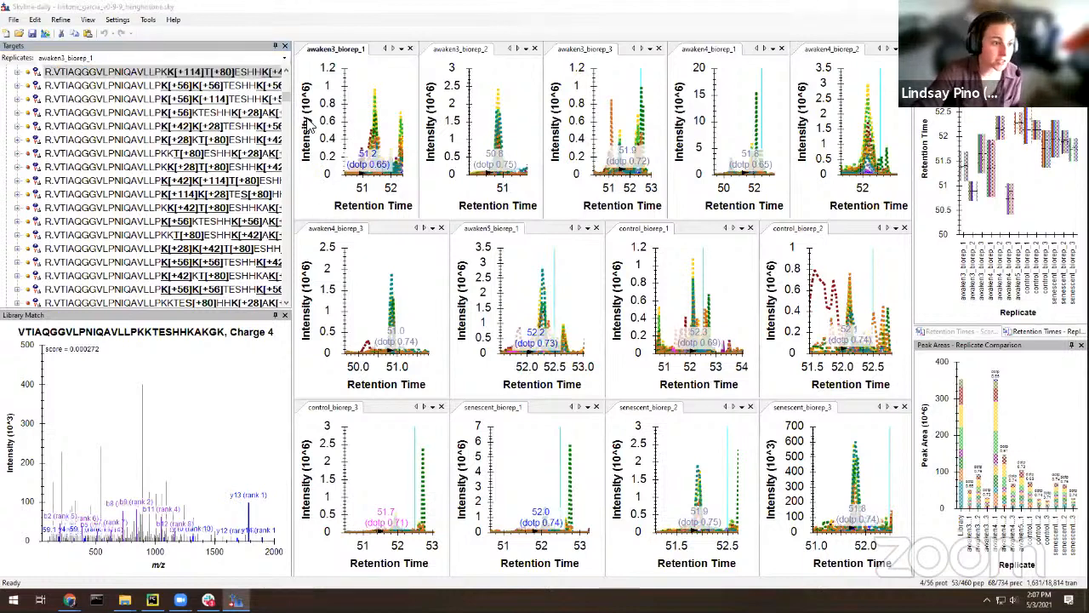
# Expand the protein sp|O60814|H2B1K_HUMAN in the target list and display the chromatograms of its IAGEASR peptide.
pyautogui.moveTo(286, 97); pyautogui.dragTo(287, 73)
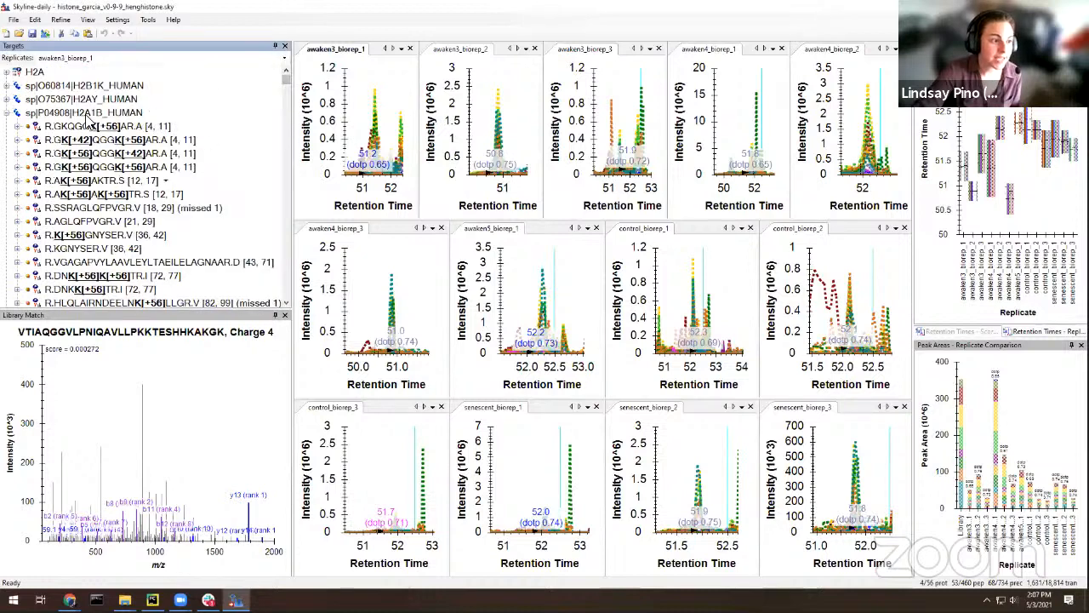
pyautogui.click(52, 86)
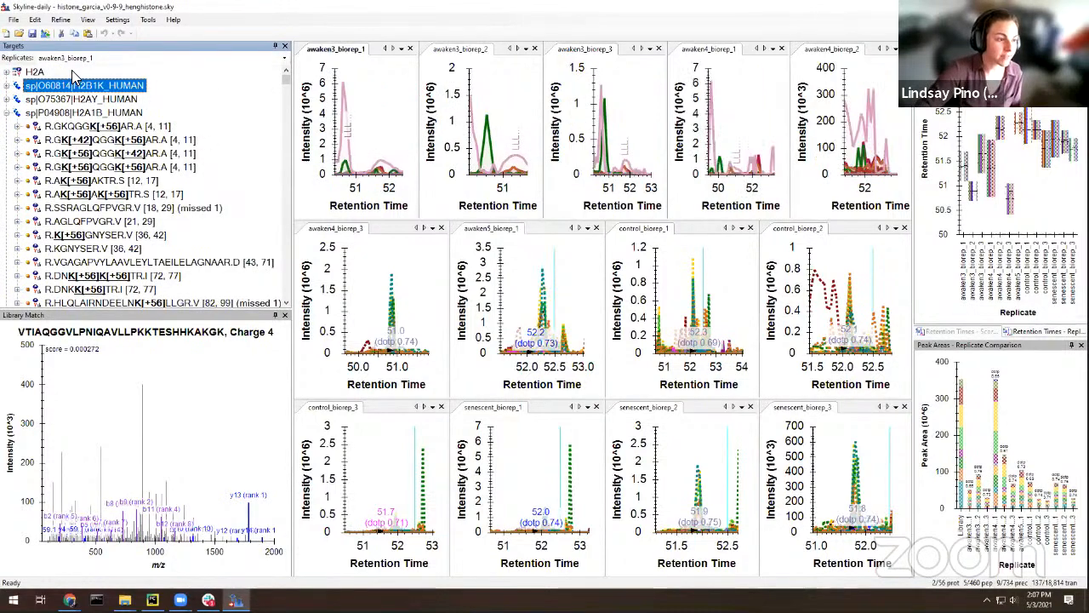
pyautogui.press('Right')
pyautogui.press('Down')
pyautogui.press('Down')
pyautogui.press('Up')
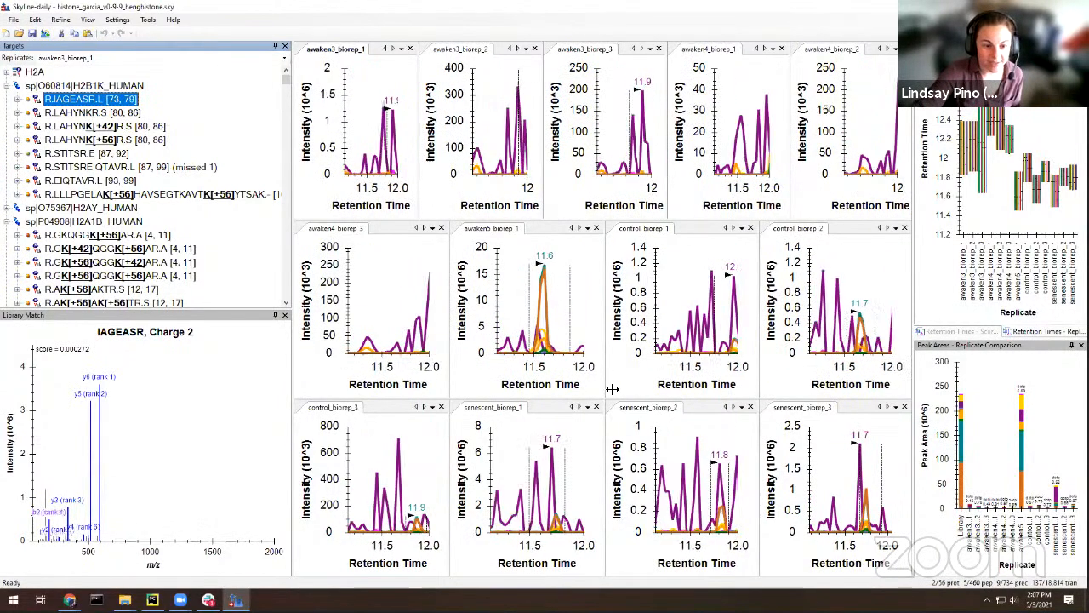
# Arrange the replicate chromatogram graphs as tabs and show the one for awaken3_biorep_1.
pyautogui.click(88, 19)
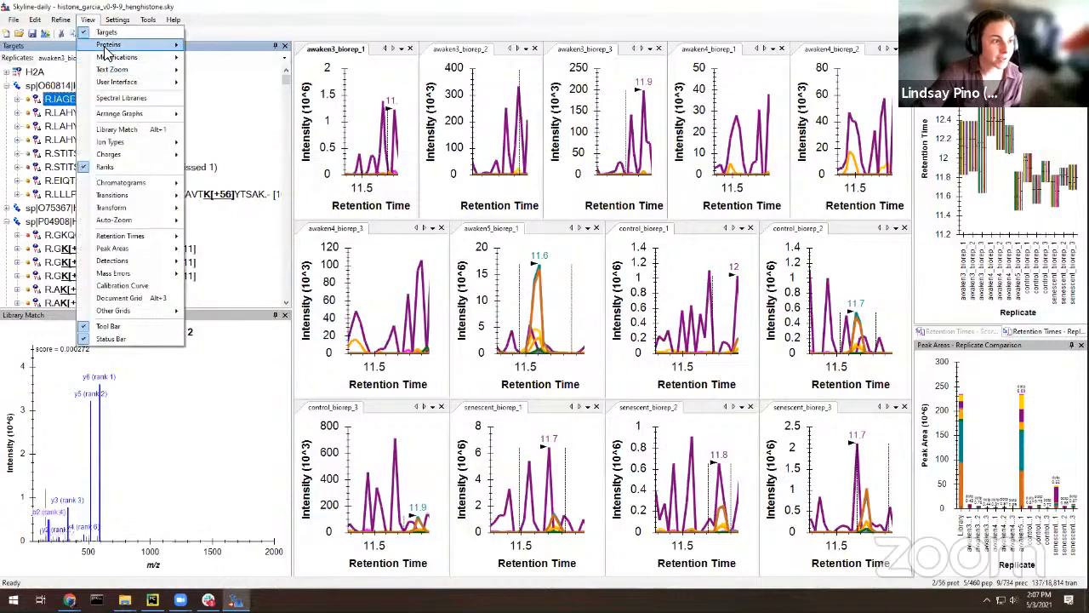
pyautogui.moveTo(110, 117)
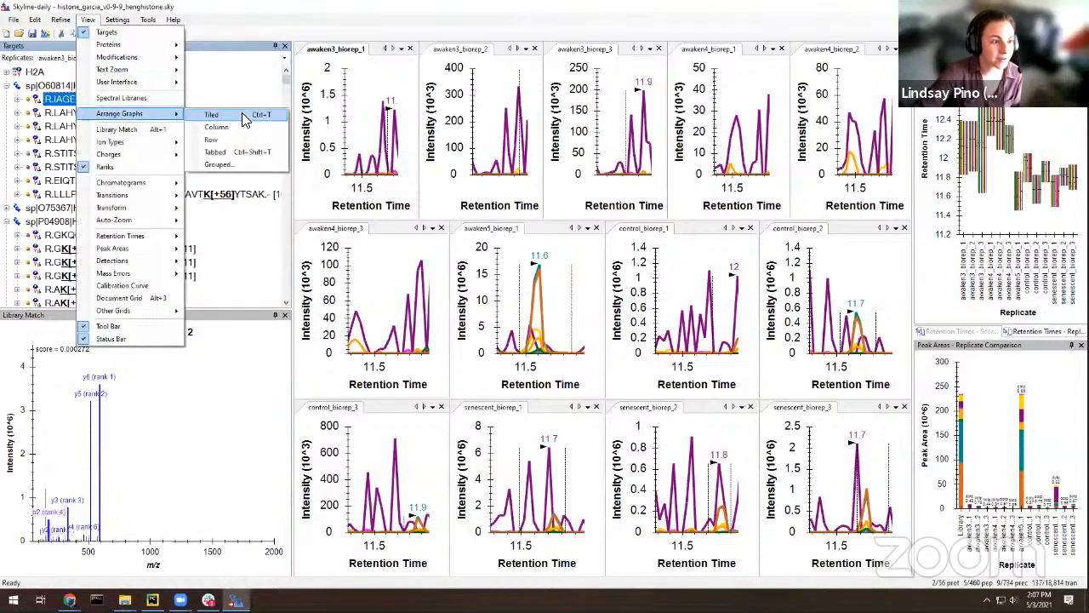
pyautogui.click(459, 337)
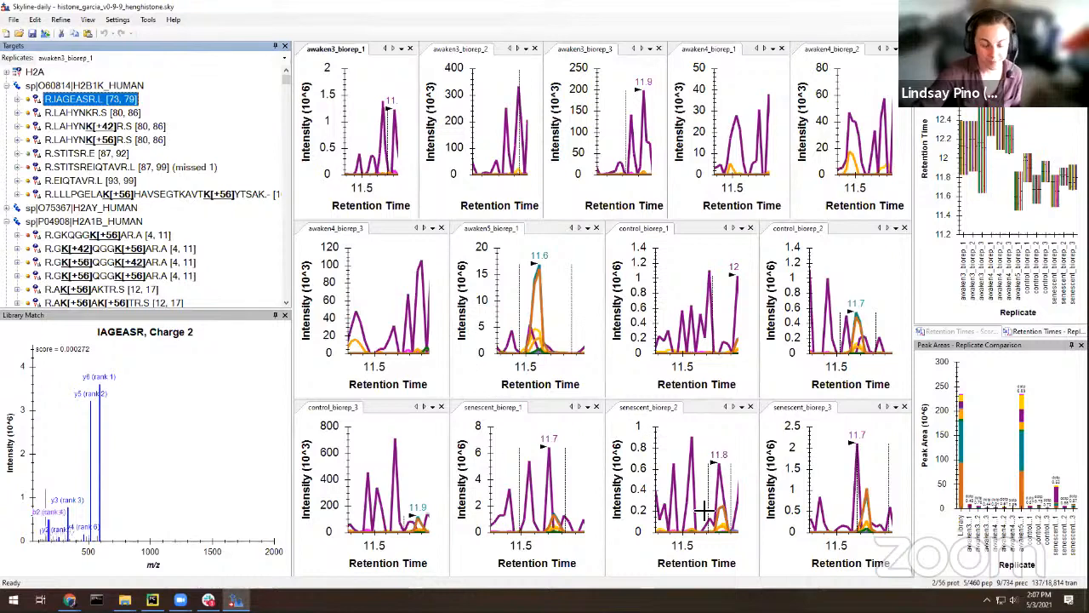
pyautogui.click(335, 51)
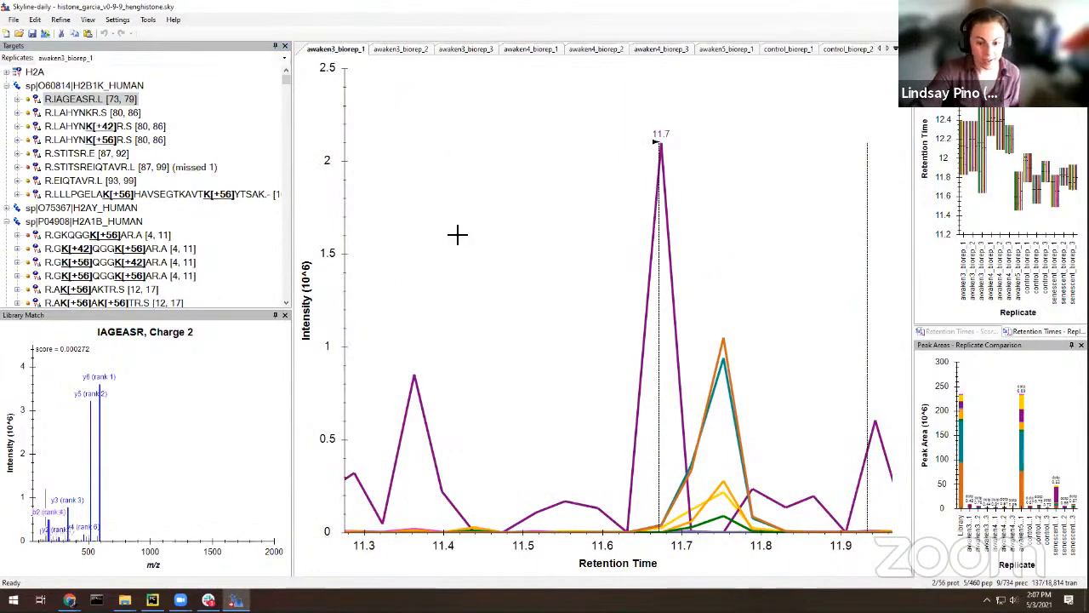
# Display the chromatogram and library match for the 451.2538++ precursor of the unmodified LAHYNKR [80, 86] peptide.
pyautogui.click(95, 113)
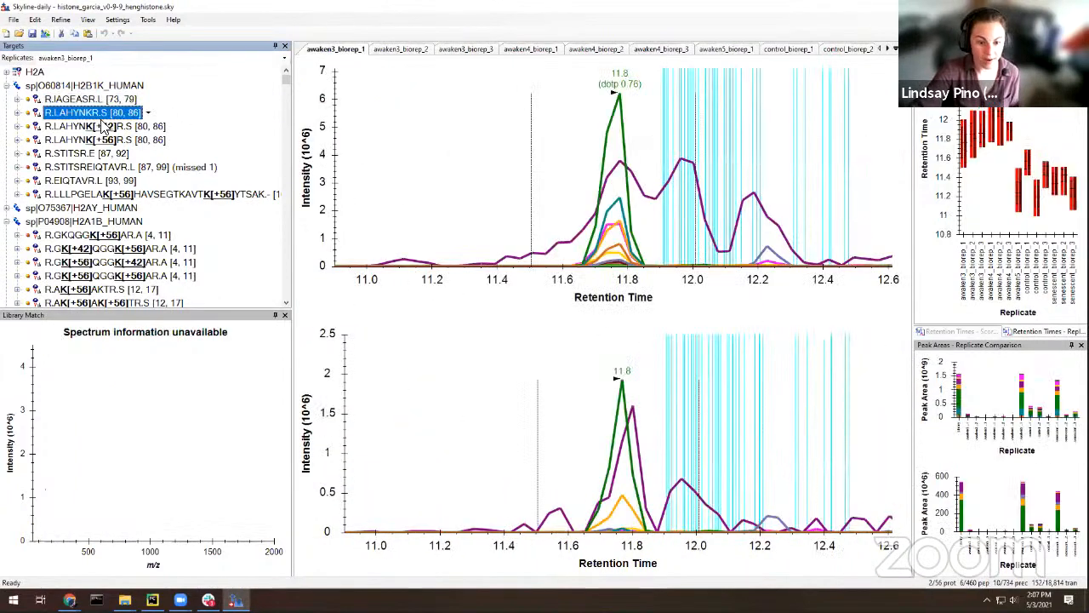
pyautogui.press('Right')
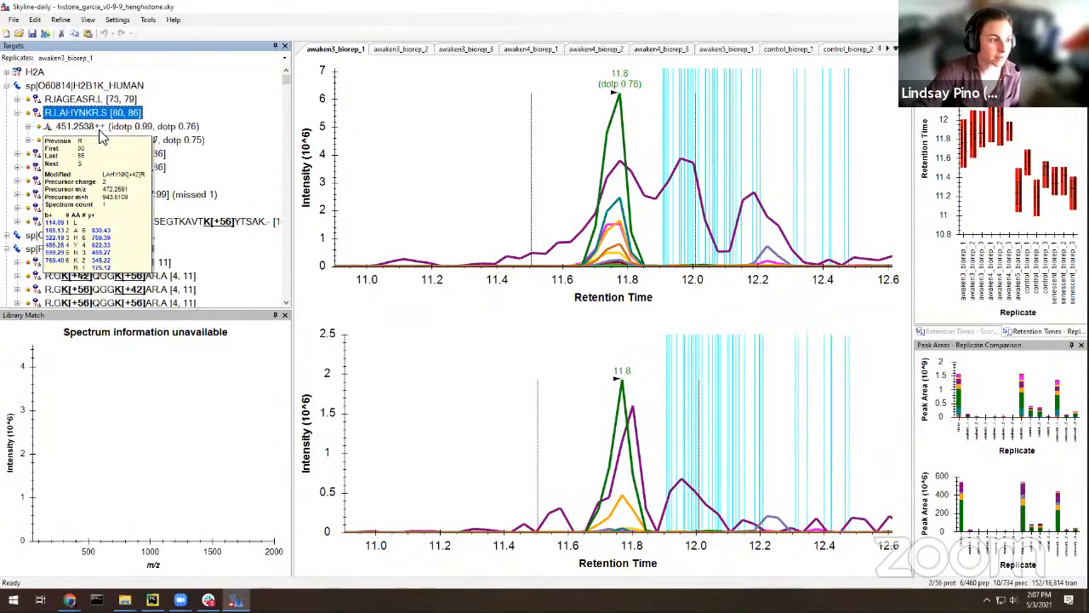
pyautogui.press('Down')
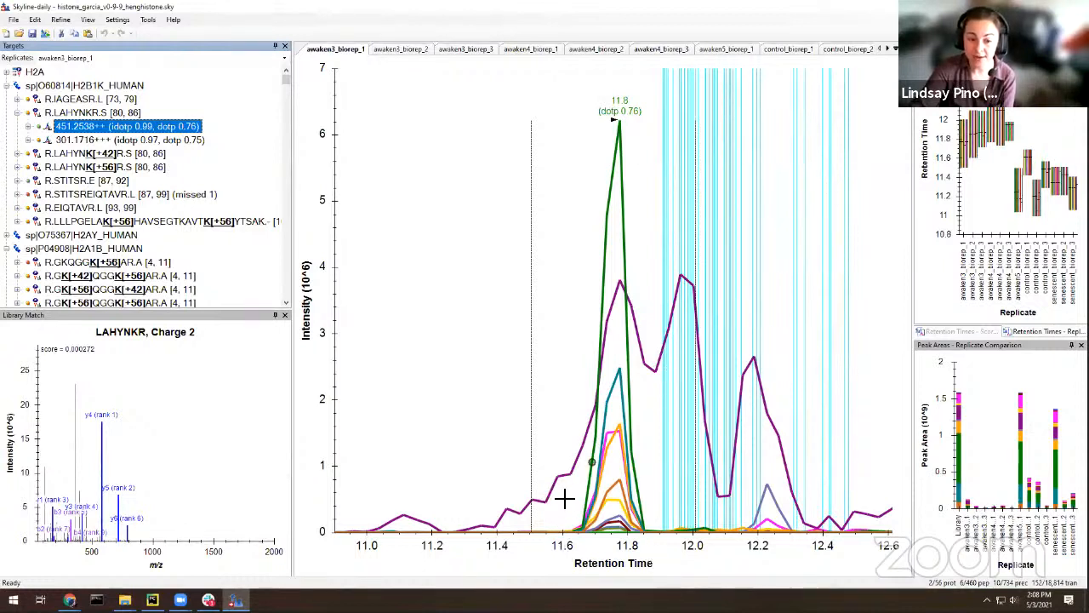
# Step through the transitions of the 451.2538++ precursor from y6 to y1, and mark the y1 transition as non-quantitative.
pyautogui.click(27, 127)
pyautogui.click(113, 142)
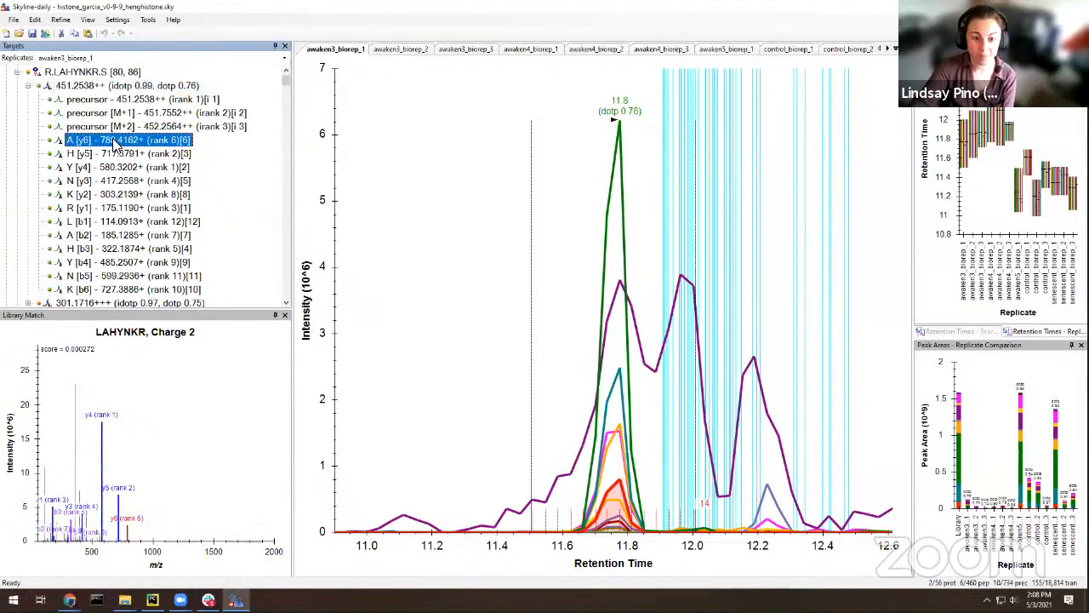
pyautogui.press('Down')
pyautogui.press('Down')
pyautogui.press('Down')
pyautogui.press('Down')
pyautogui.press('Down')
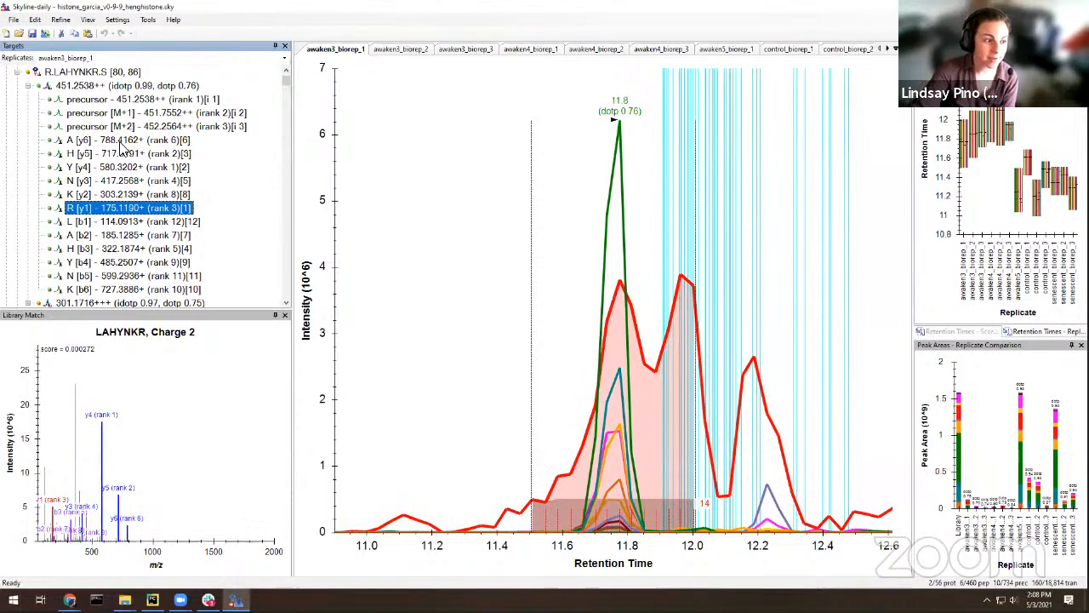
pyautogui.rightClick(143, 205)
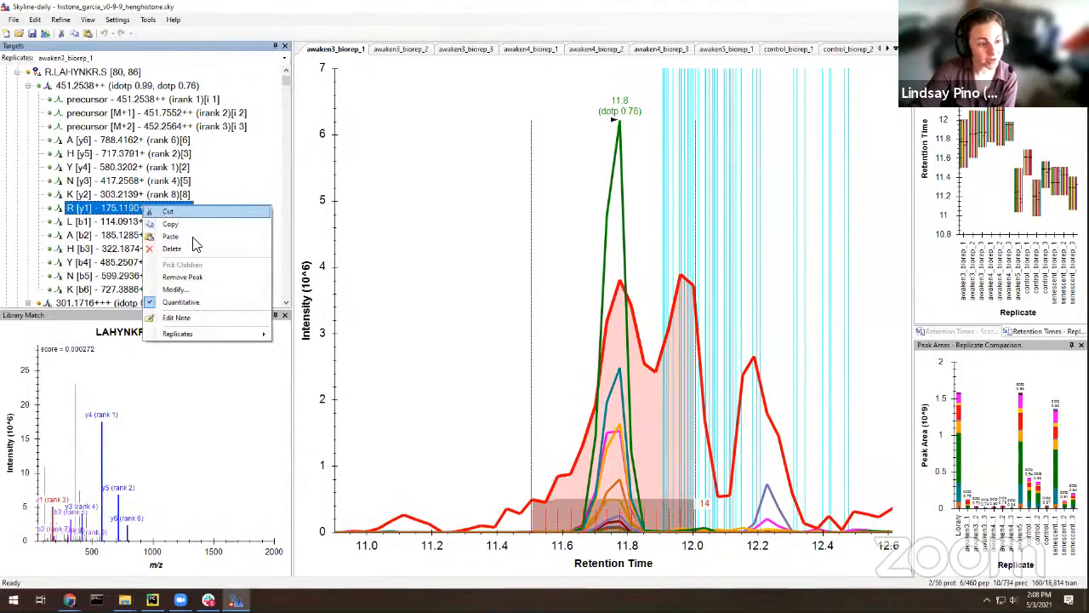
pyautogui.click(191, 305)
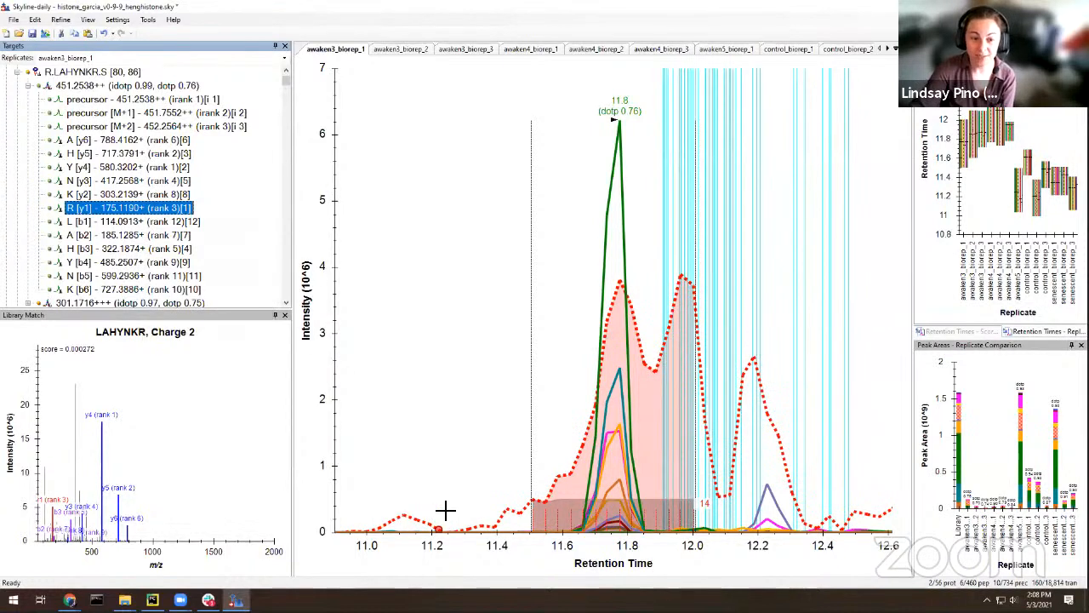
# Switch the y1 transition of the 451.2538++ precursor to quantitative and back to non-quantitative.
pyautogui.rightClick(155, 206)
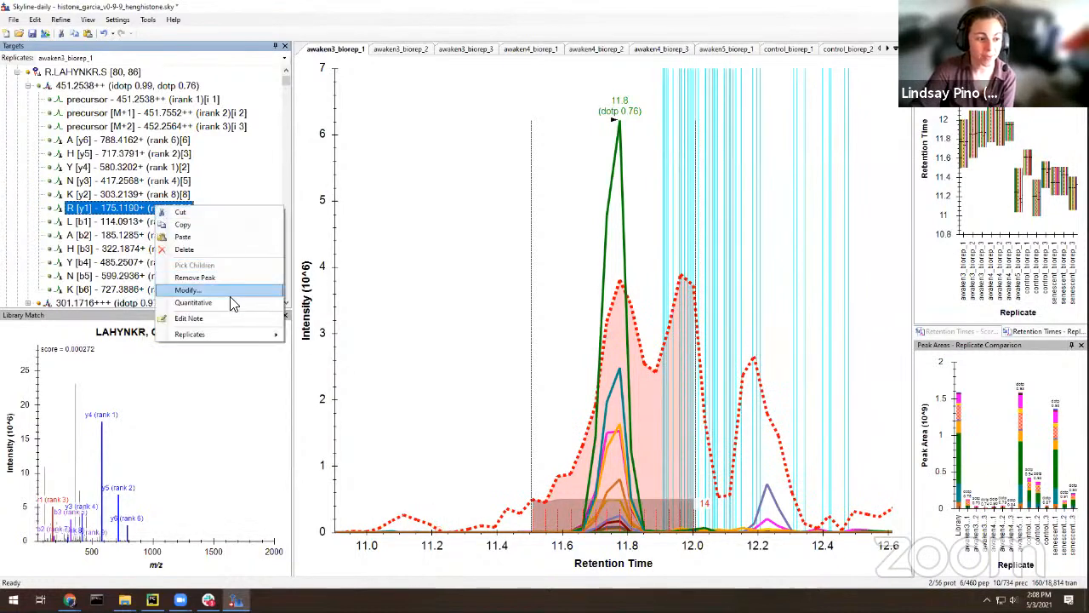
pyautogui.click(260, 4)
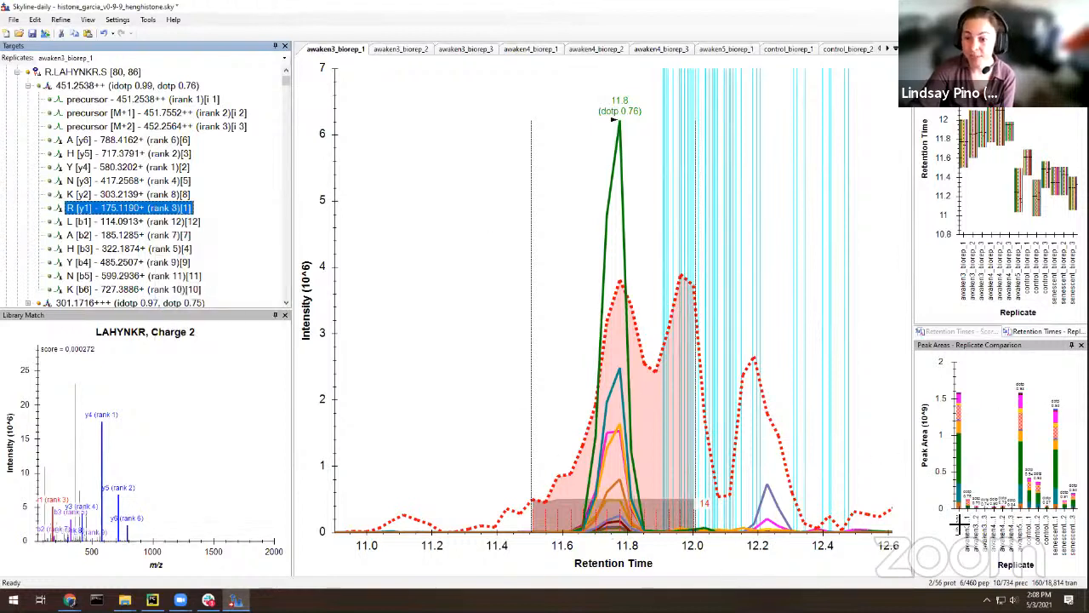
pyautogui.rightClick(141, 208)
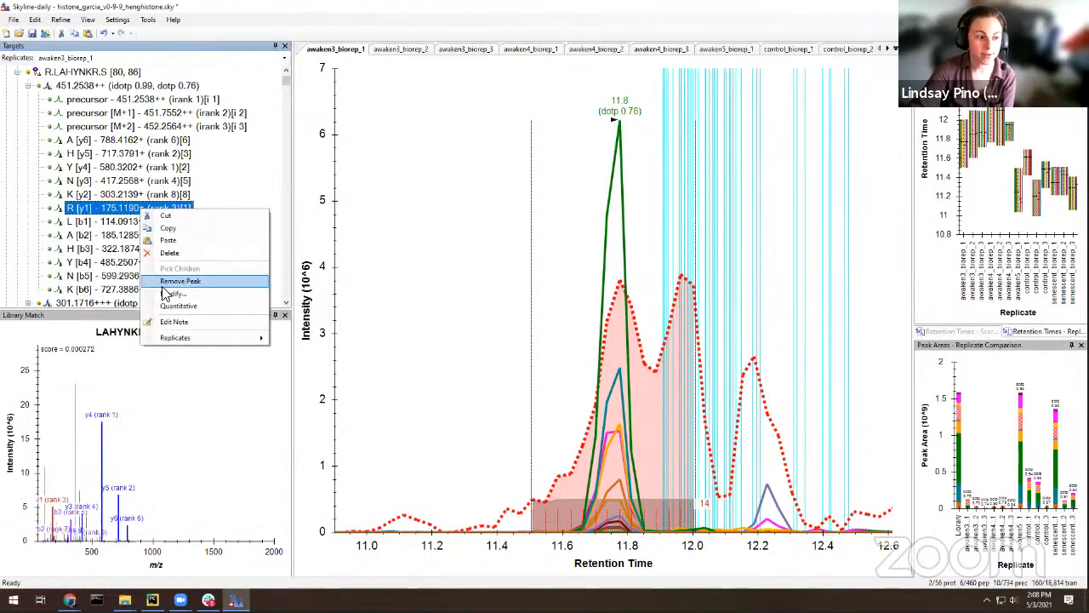
pyautogui.click(162, 308)
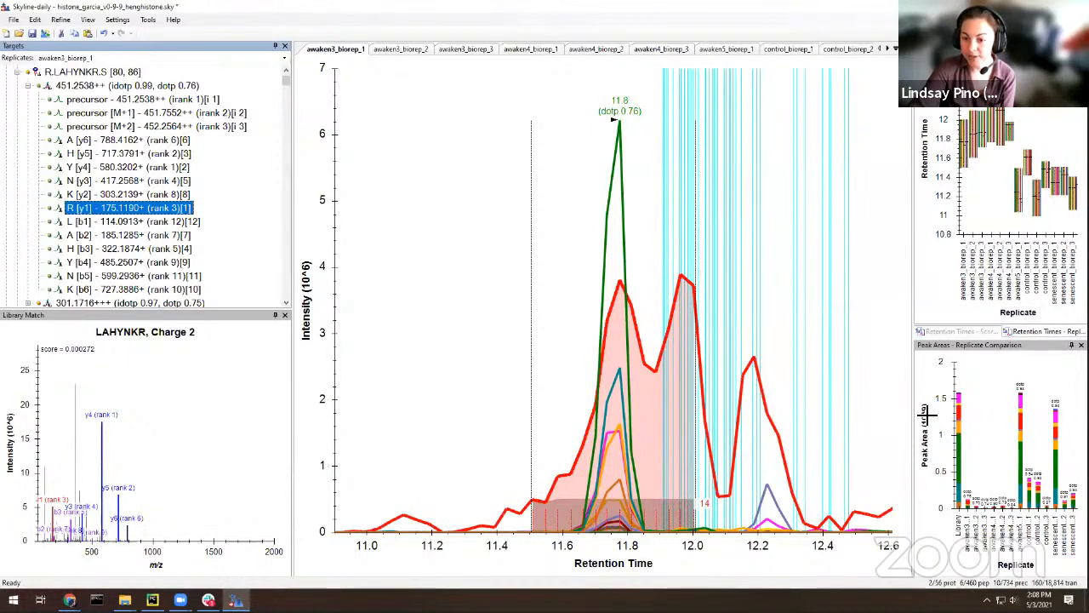
pyautogui.rightClick(138, 208)
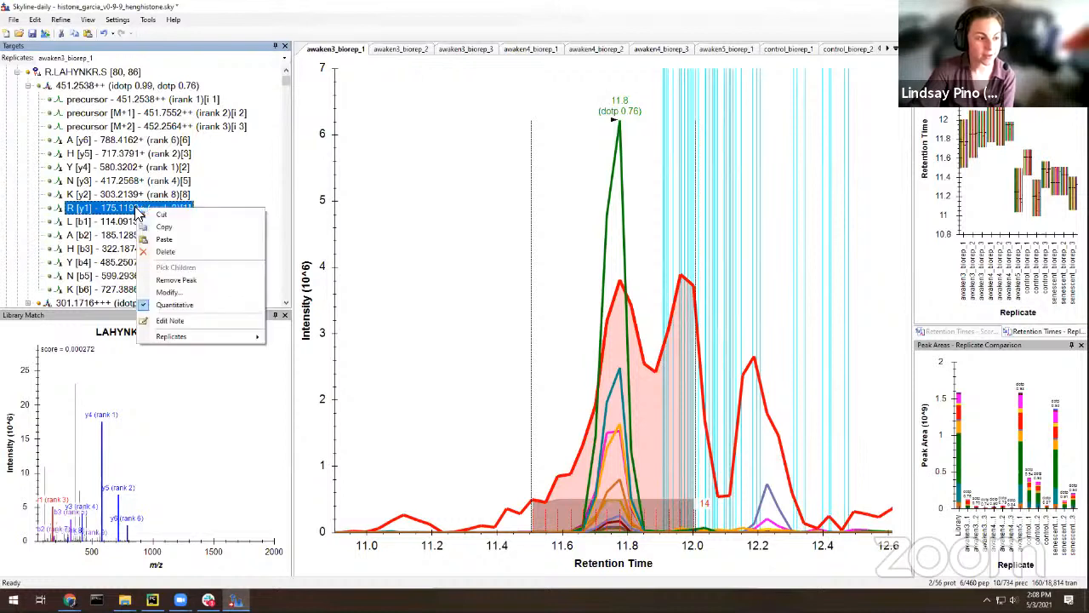
pyautogui.click(174, 304)
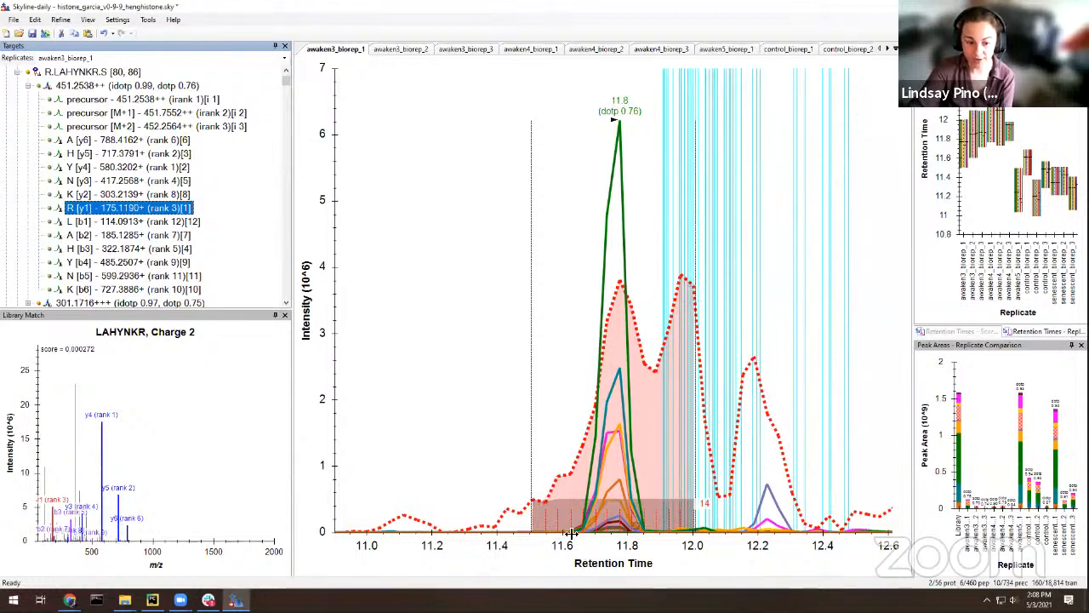
# Narrow the peak integration boundaries in awaken3_biorep_1 to about 11.6 and 11.87 minutes around the 11.8-minute peak.
pyautogui.click(533, 448)
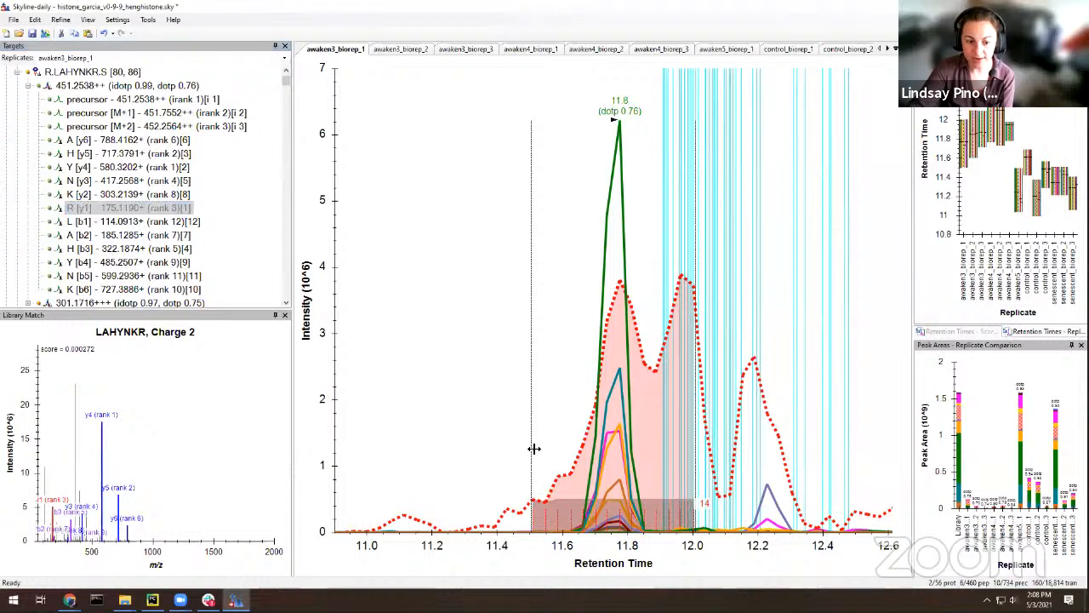
pyautogui.moveTo(577, 447); pyautogui.dragTo(563, 454)
pyautogui.moveTo(698, 411); pyautogui.dragTo(649, 429)
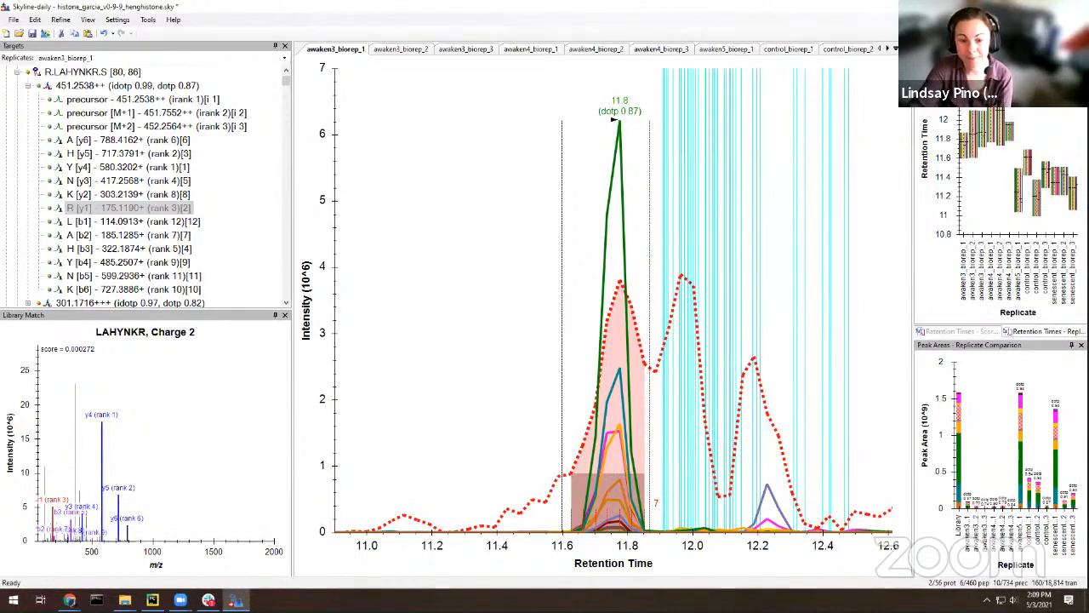
# Reselect the y1 transition and widen the retention time and peak area replicate comparison graphs.
pyautogui.click(136, 223)
pyautogui.press('Up')
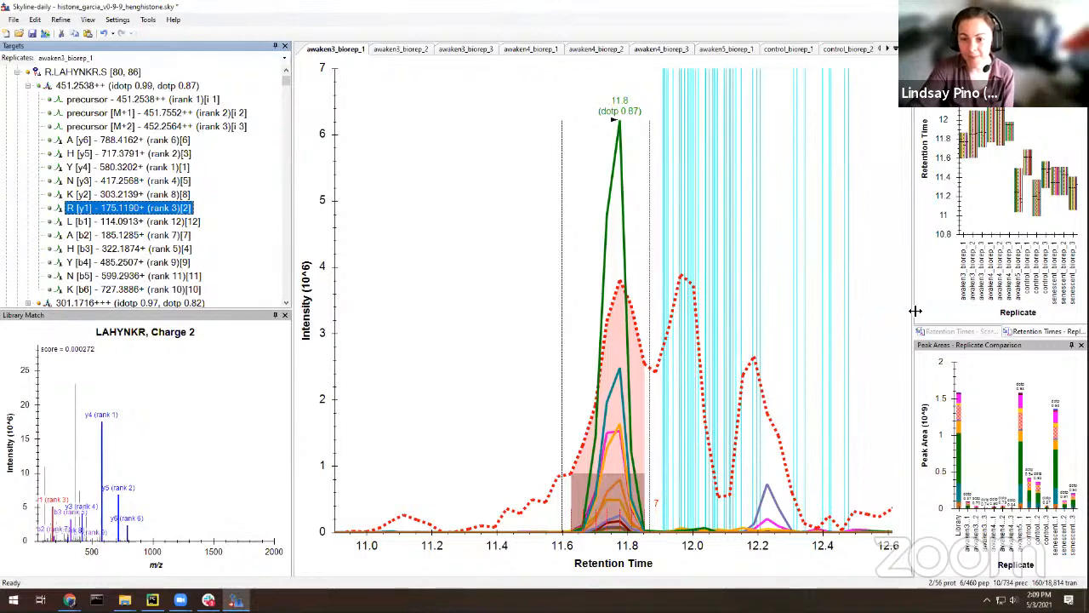
pyautogui.moveTo(917, 309); pyautogui.dragTo(728, 294)
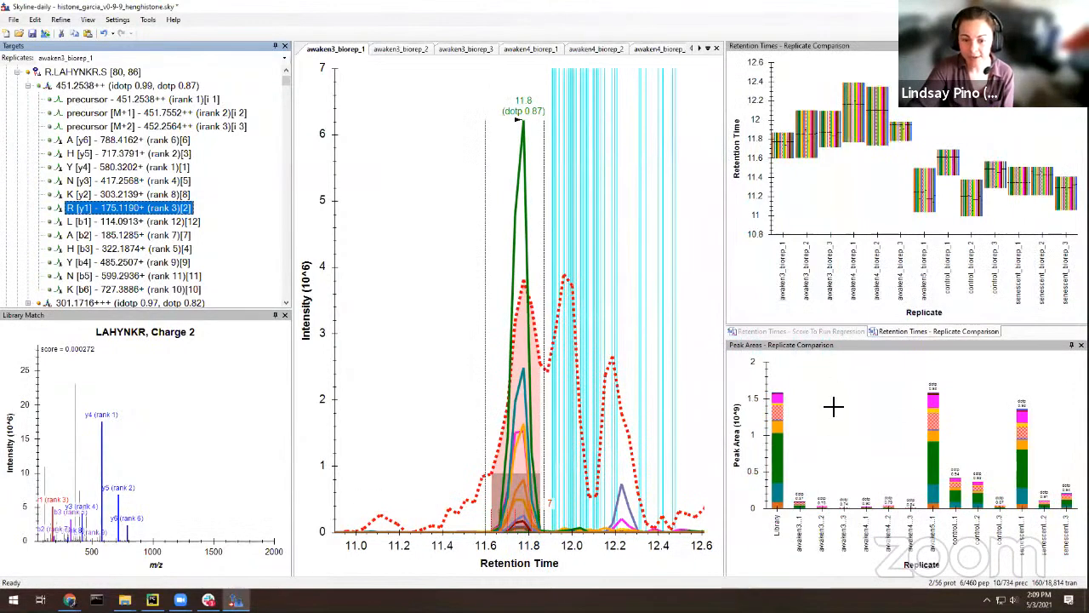
pyautogui.rightClick(830, 383)
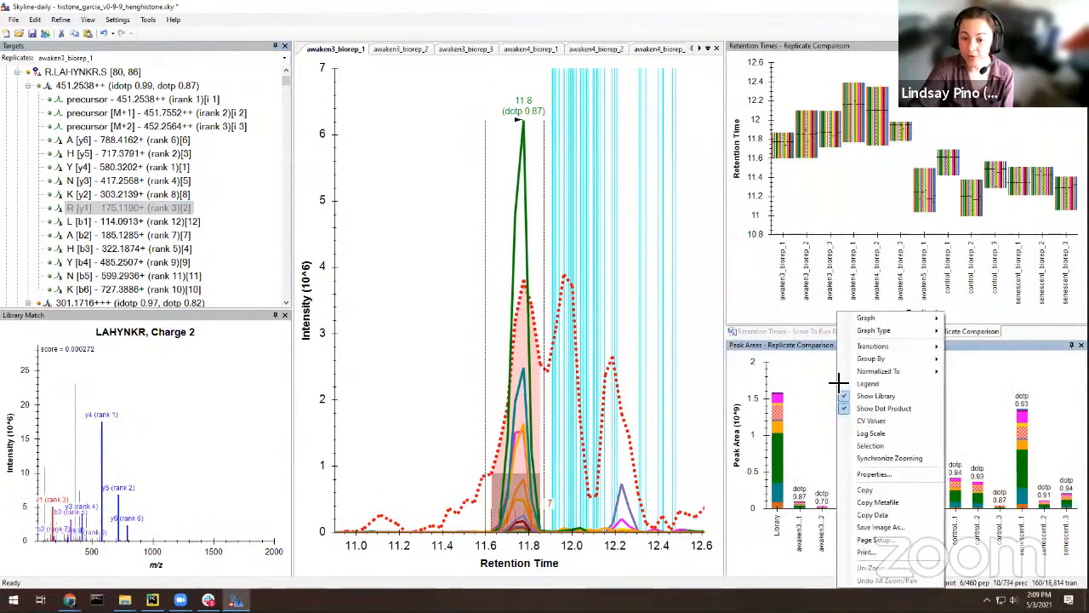
pyautogui.rightClick(742, 380)
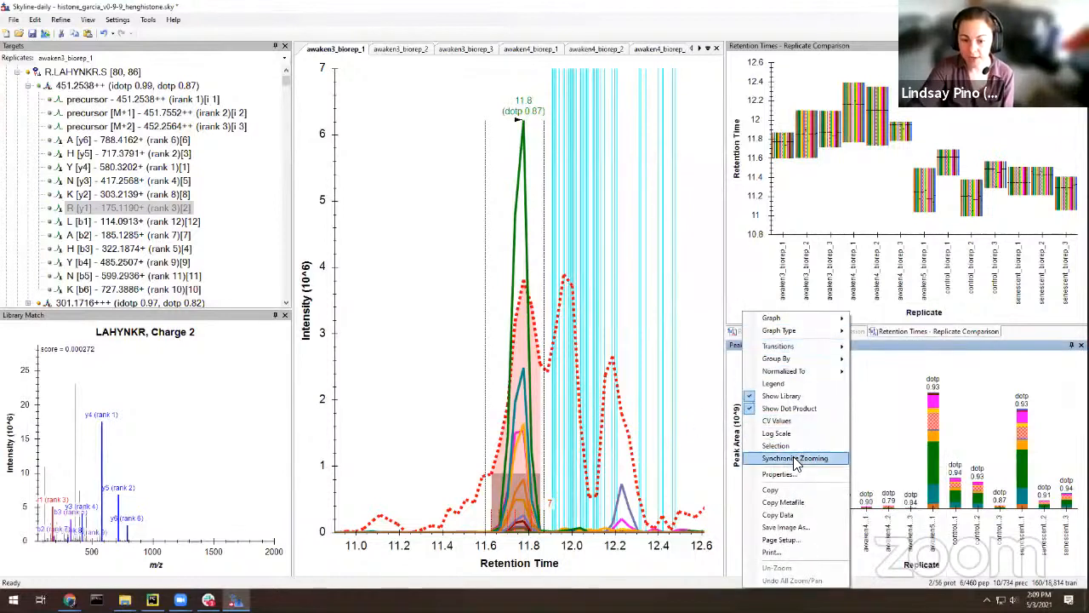
pyautogui.moveTo(815, 377)
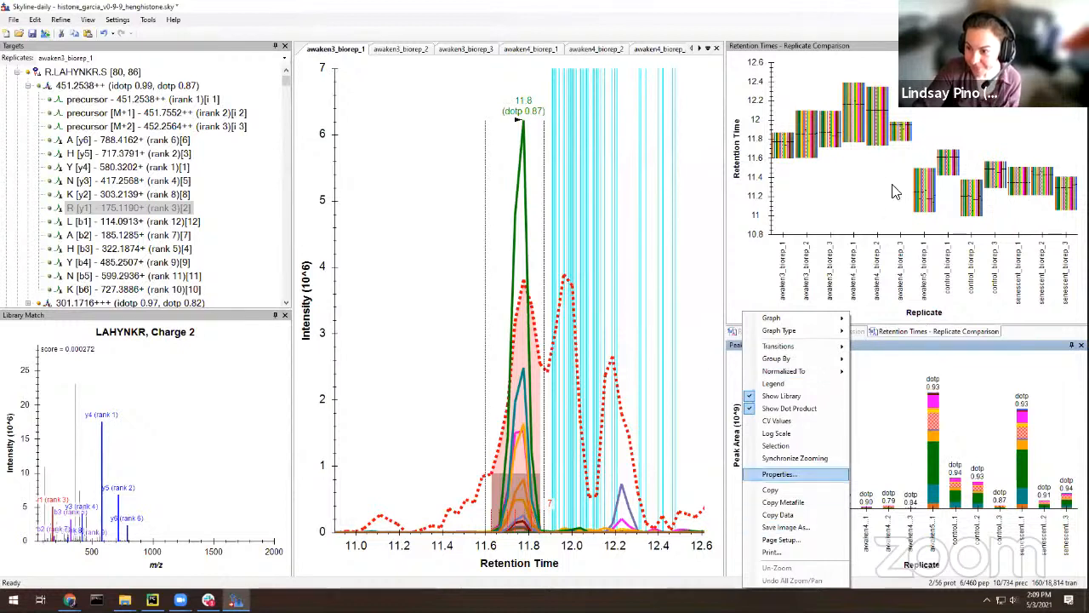
pyautogui.click(350, 4)
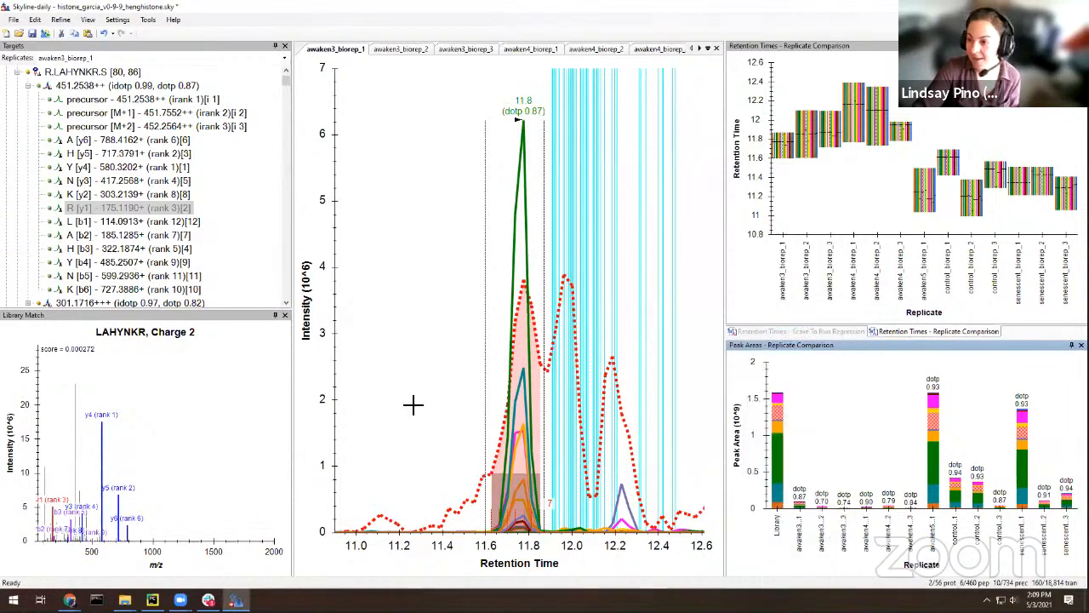